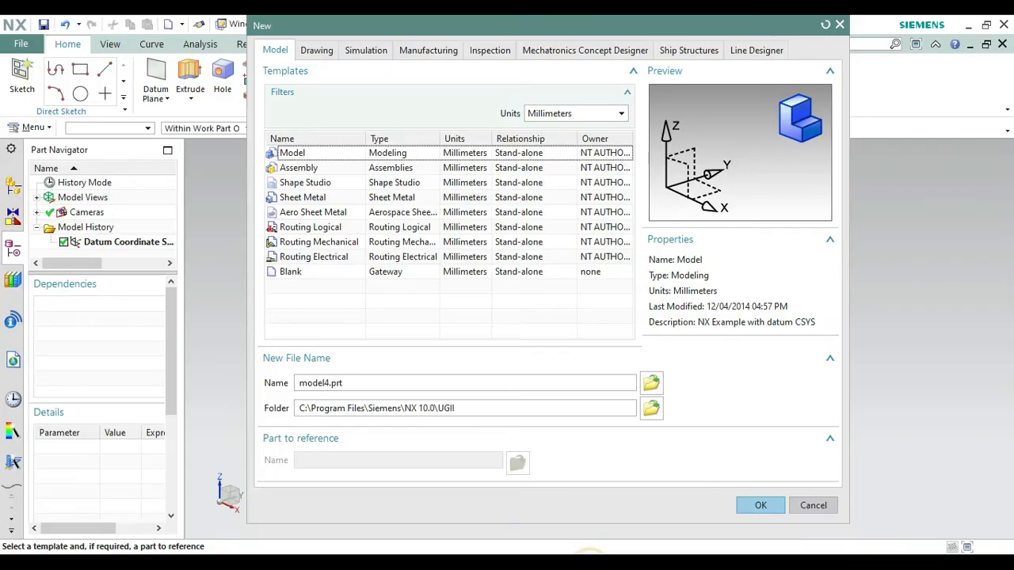
Create a new part from the Model template in millimetres and start a sketch on the XY plane
{"action": "left_click", "coordinate": [397, 155]}
{"action": "left_click", "coordinate": [759, 505]}
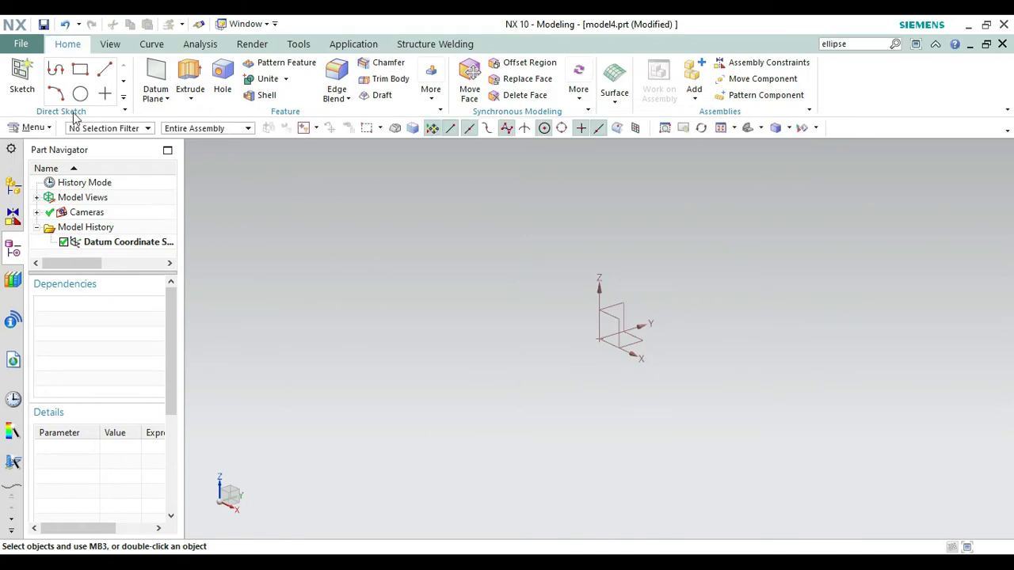
{"action": "left_click", "coordinate": [21, 83]}
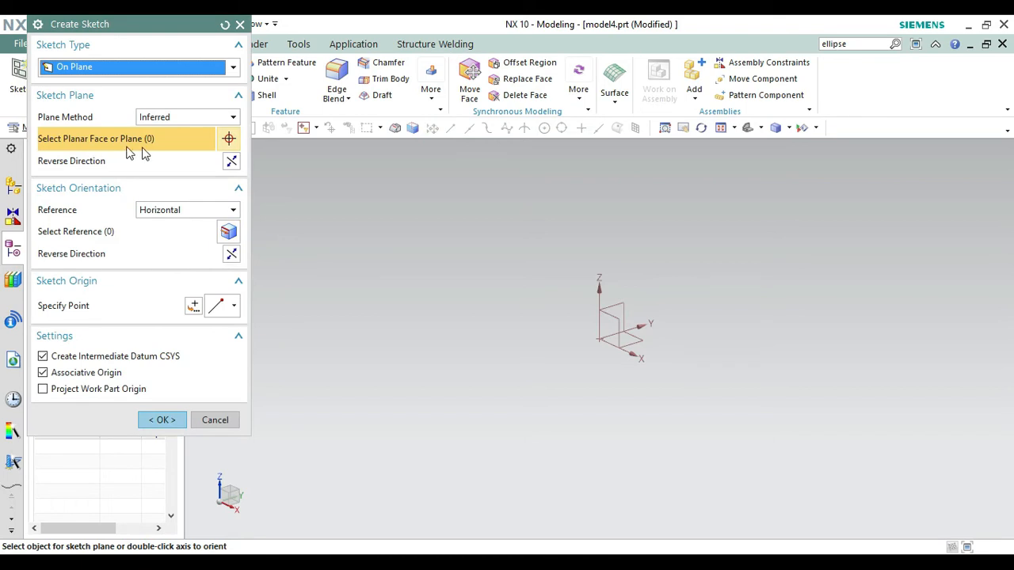
{"action": "left_click", "coordinate": [640, 342]}
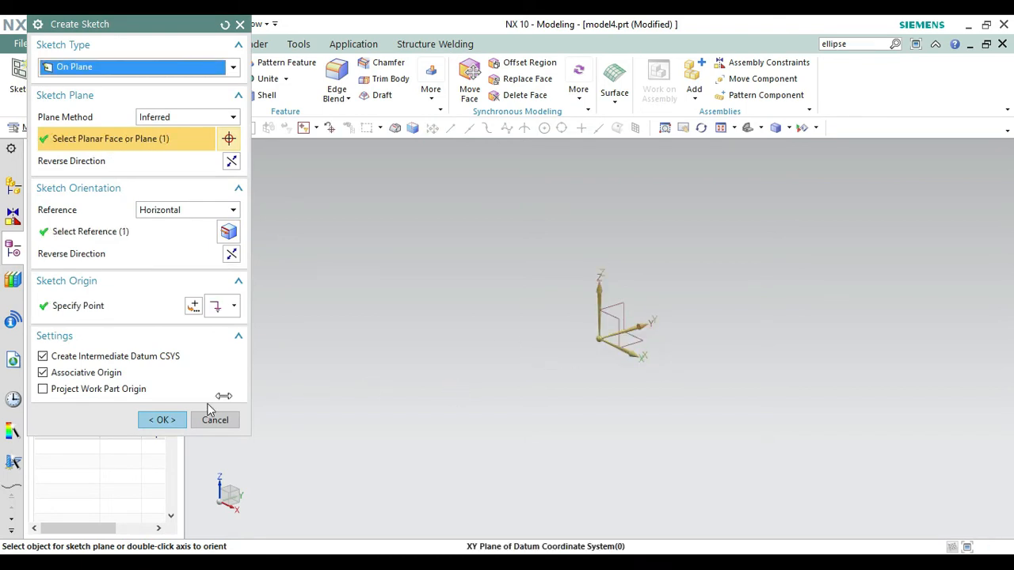
{"action": "left_click", "coordinate": [163, 419]}
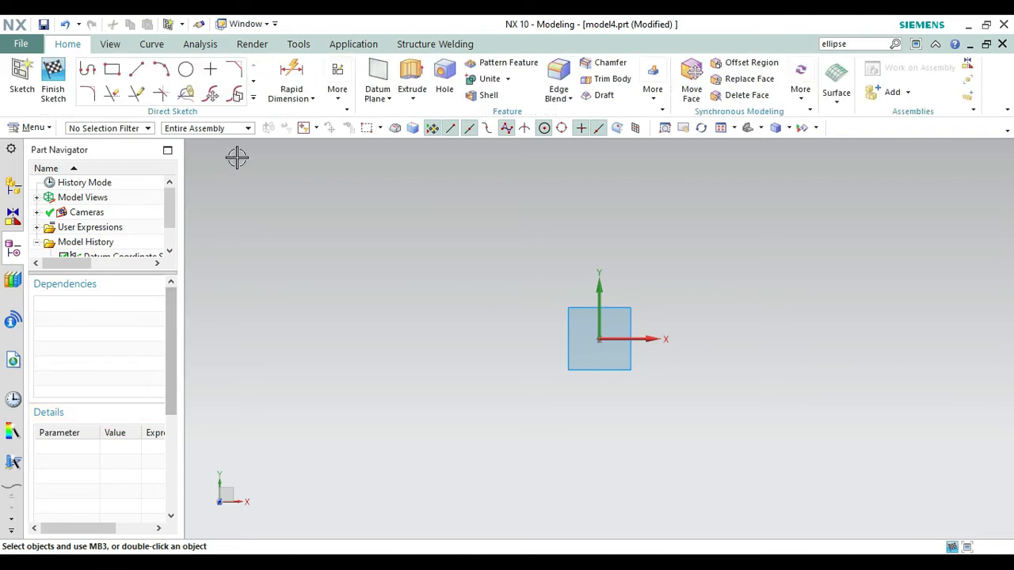
Draw a 90 mm diameter circle centred on the sketch origin and finish the sketch
{"action": "left_click", "coordinate": [185, 70]}
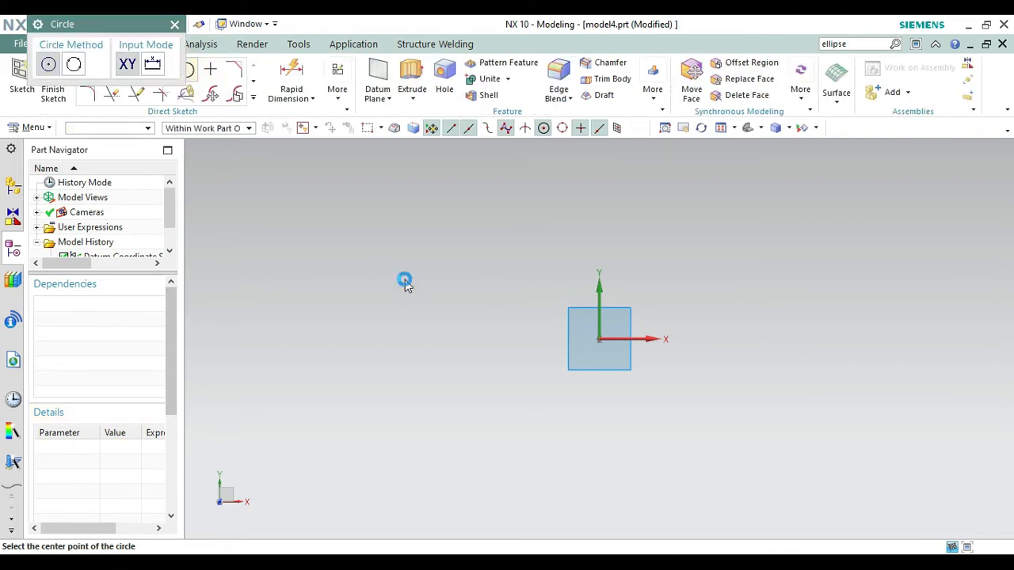
{"action": "left_click", "coordinate": [604, 345]}
{"action": "type", "text": "90"}
{"action": "key", "text": "Return"}
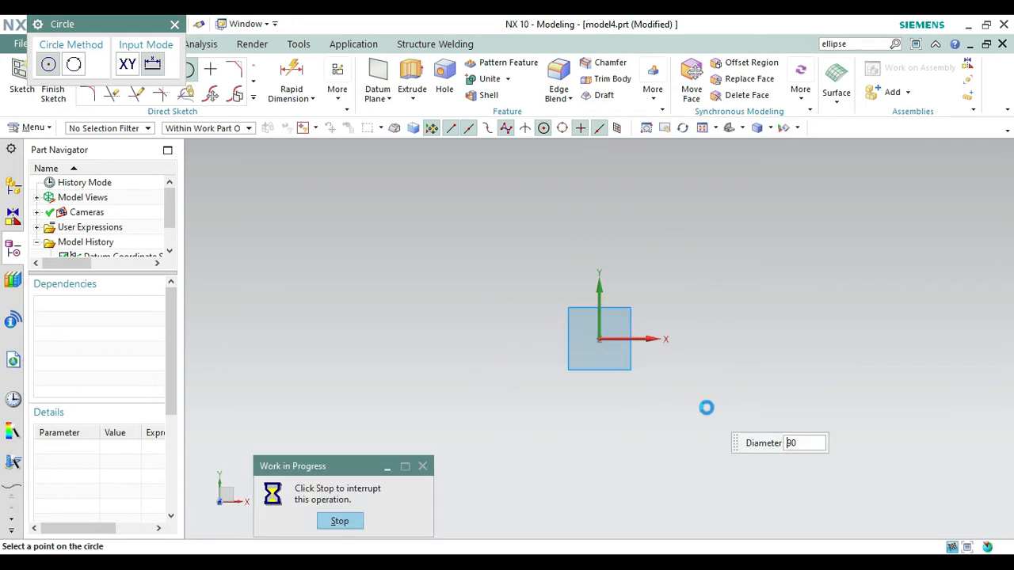
{"action": "left_click", "coordinate": [175, 25]}
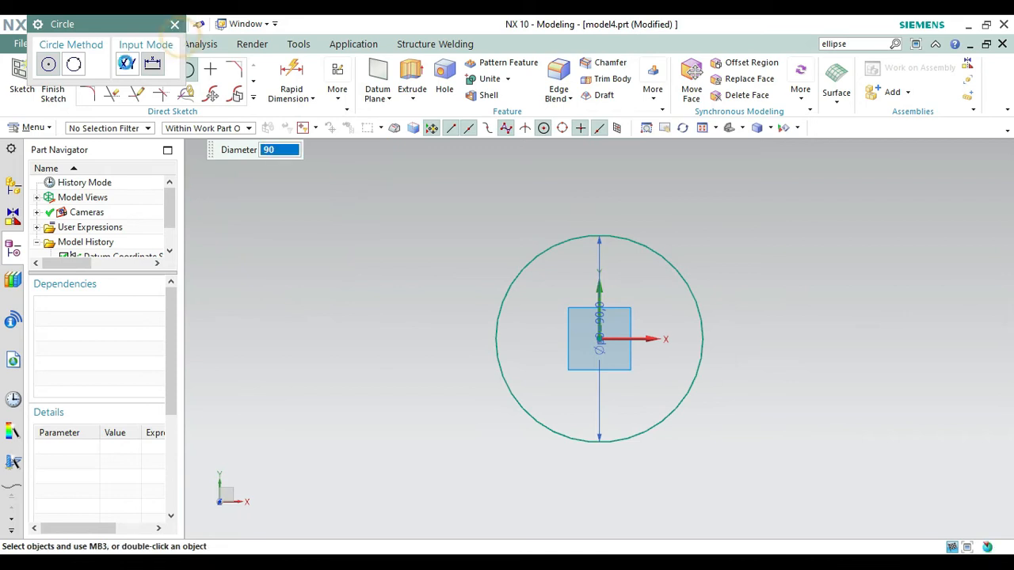
{"action": "left_click", "coordinate": [65, 77]}
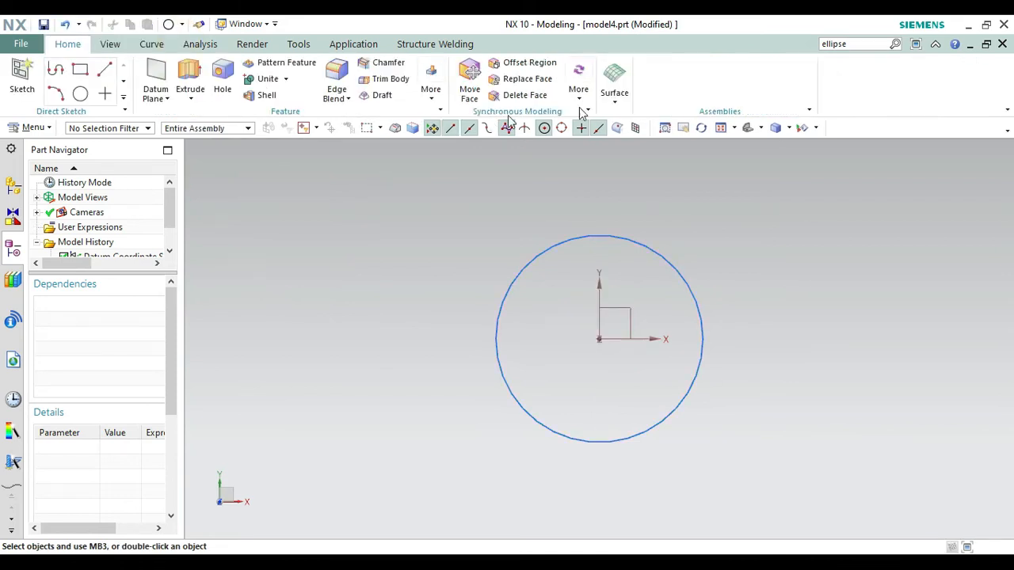
Extrude the 90 mm circle from 0 to 50 mm as a solid with Boolean set to None
{"action": "left_click", "coordinate": [749, 128]}
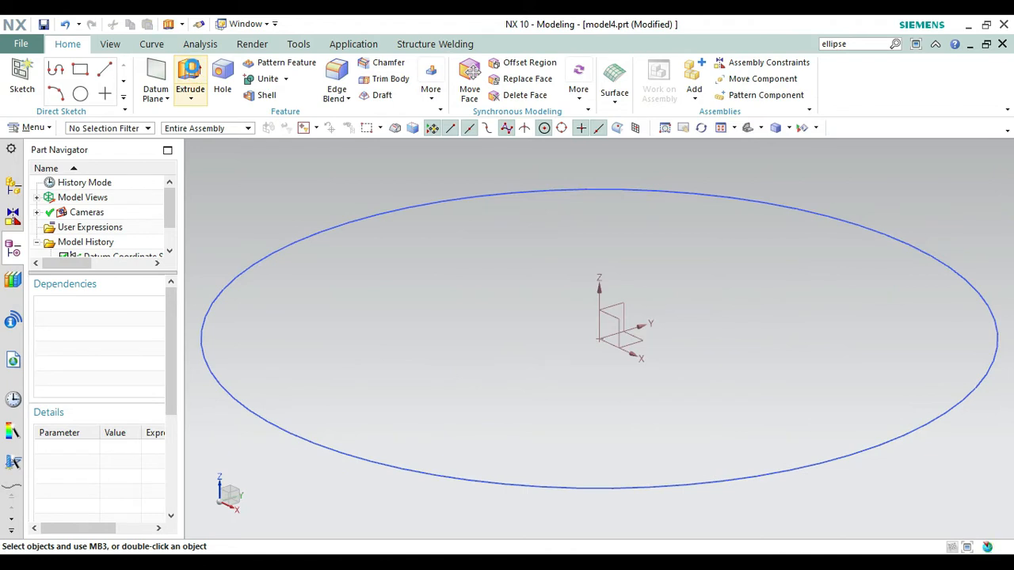
{"action": "left_click", "coordinate": [190, 77]}
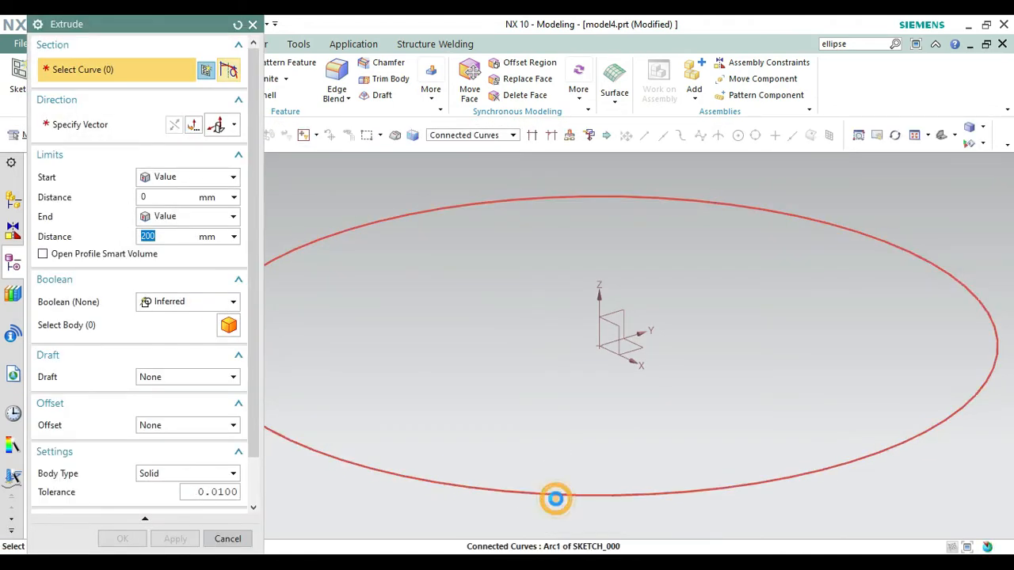
{"action": "left_click", "coordinate": [557, 496]}
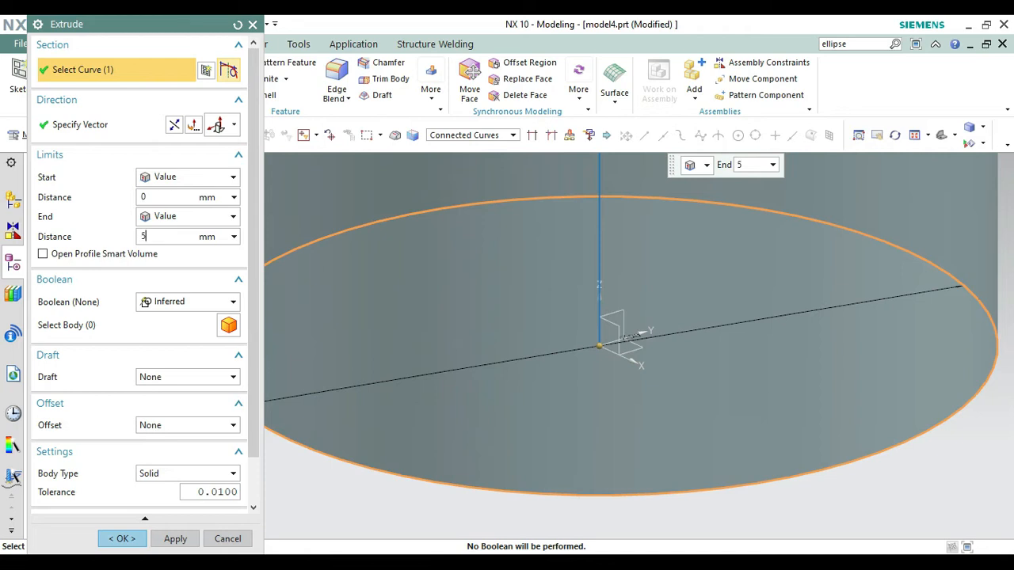
{"action": "left_click", "coordinate": [170, 302]}
{"action": "left_click", "coordinate": [171, 319]}
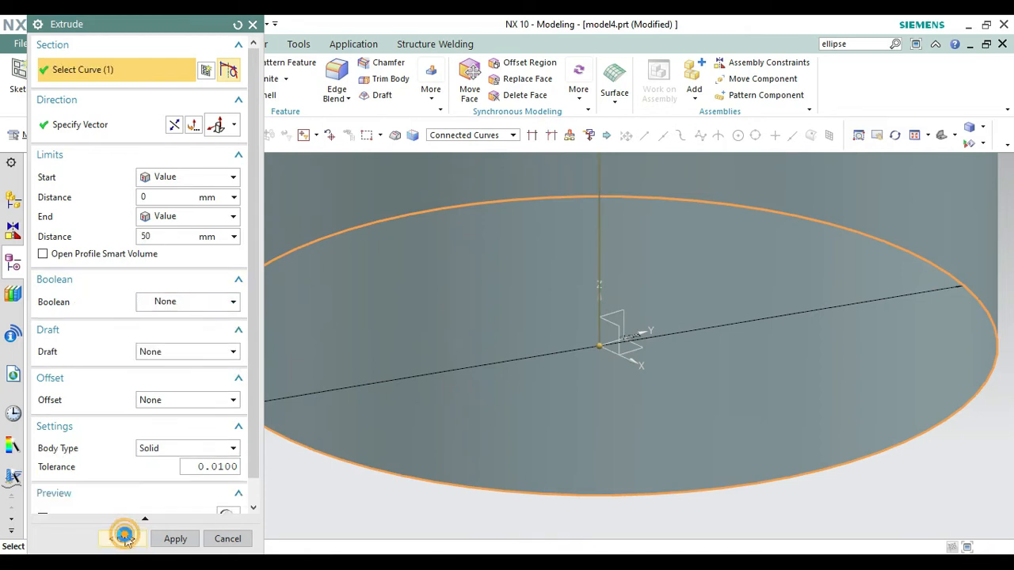
{"action": "left_click", "coordinate": [125, 538]}
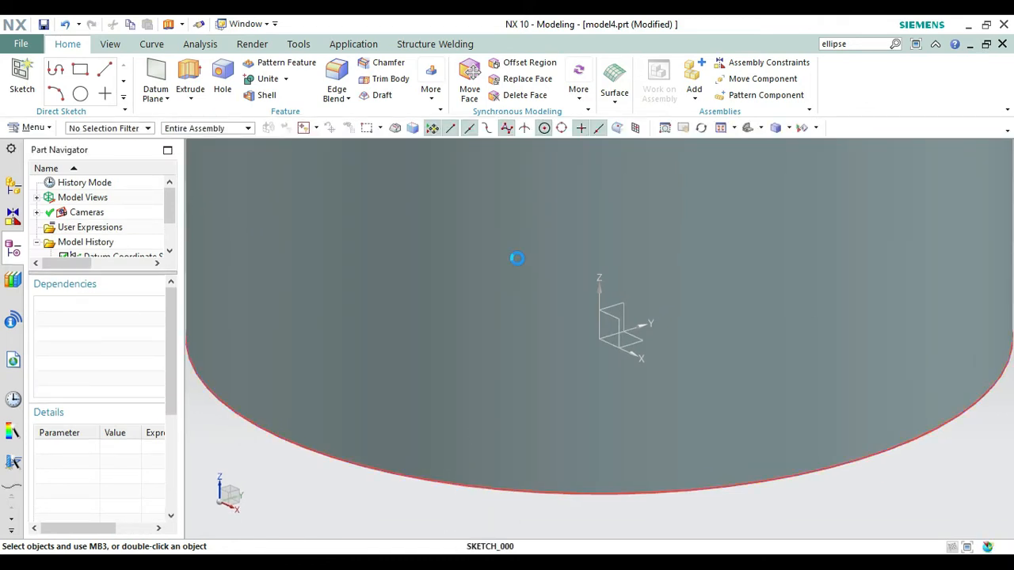
Hide the base circle's sketch and show the whole cylinder
{"action": "right_click", "coordinate": [529, 231]}
{"action": "left_click", "coordinate": [516, 146]}
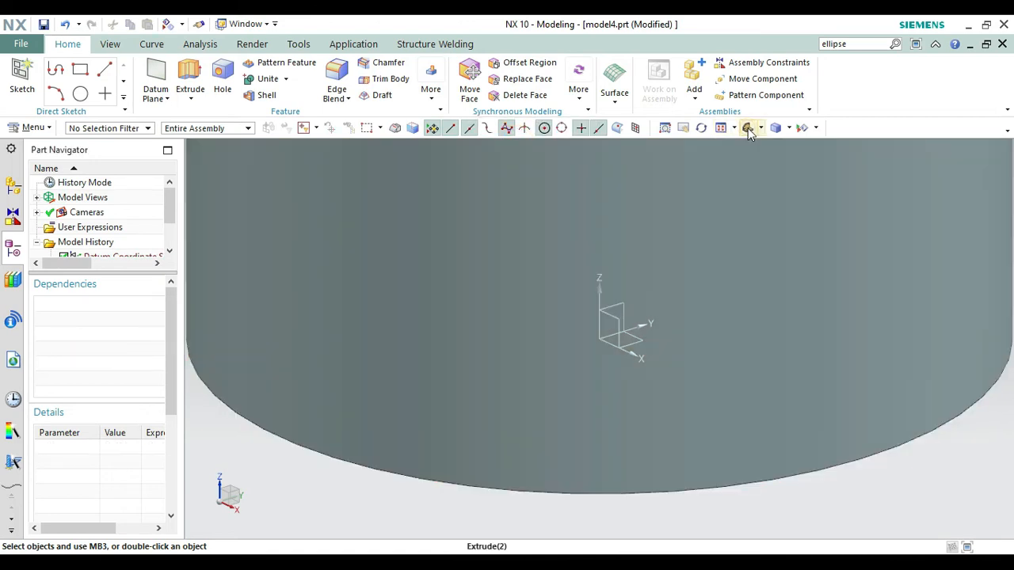
{"action": "left_click", "coordinate": [749, 129]}
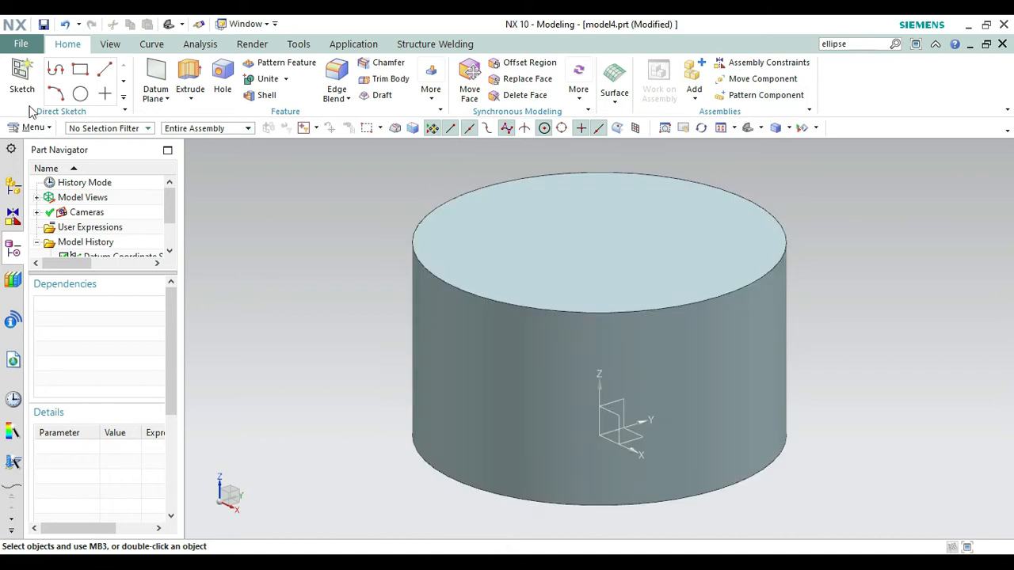
Sketch a 70 mm diameter circle centred on the cylinder's top face and finish the sketch
{"action": "left_click", "coordinate": [12, 81]}
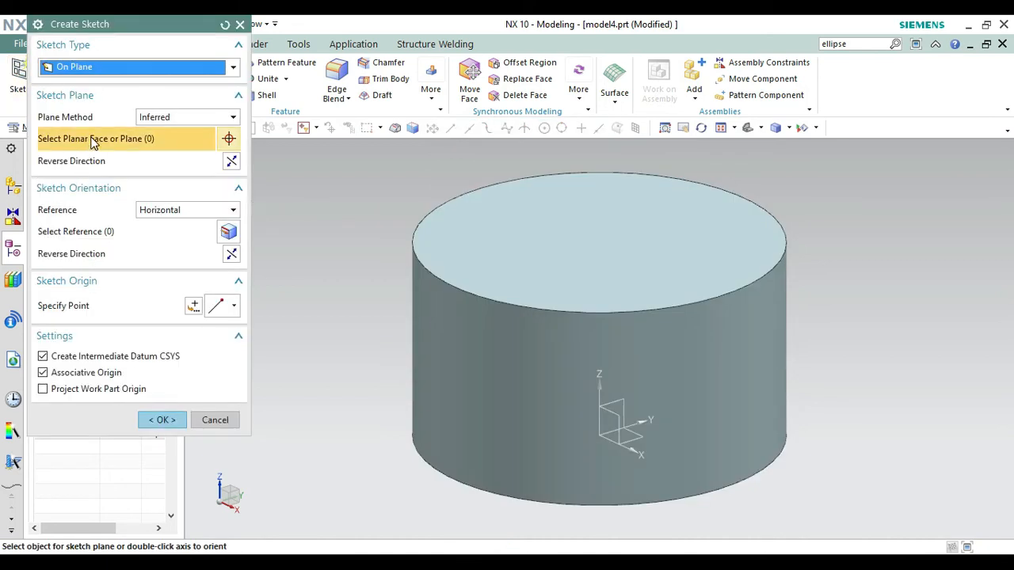
{"action": "left_click", "coordinate": [600, 230]}
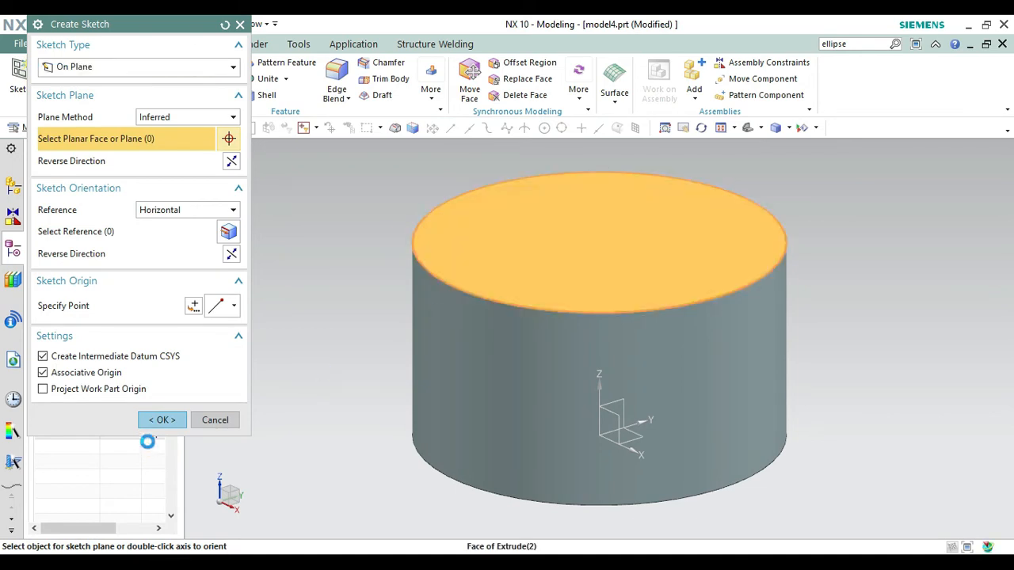
{"action": "left_click", "coordinate": [162, 420]}
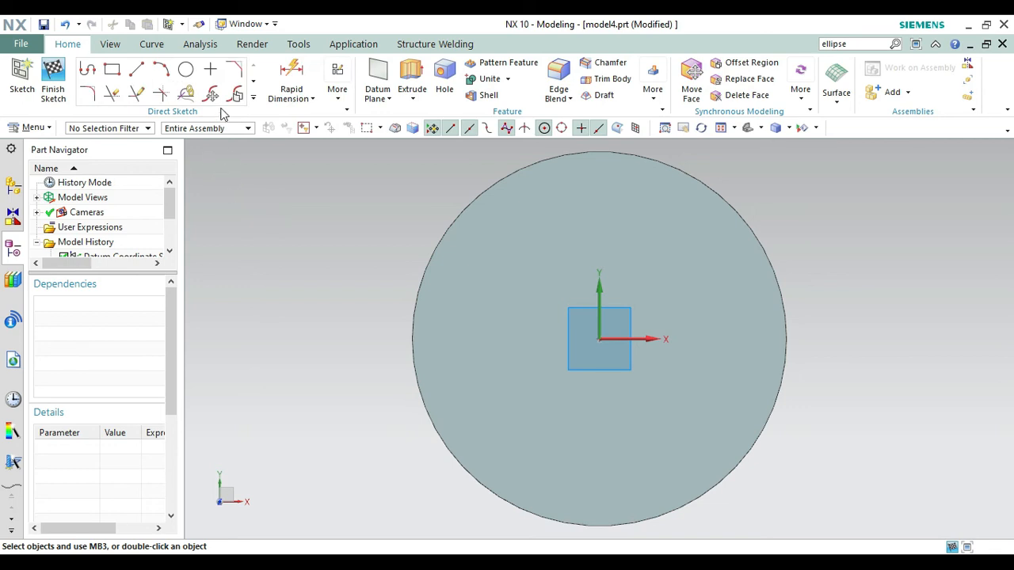
{"action": "left_click", "coordinate": [186, 68]}
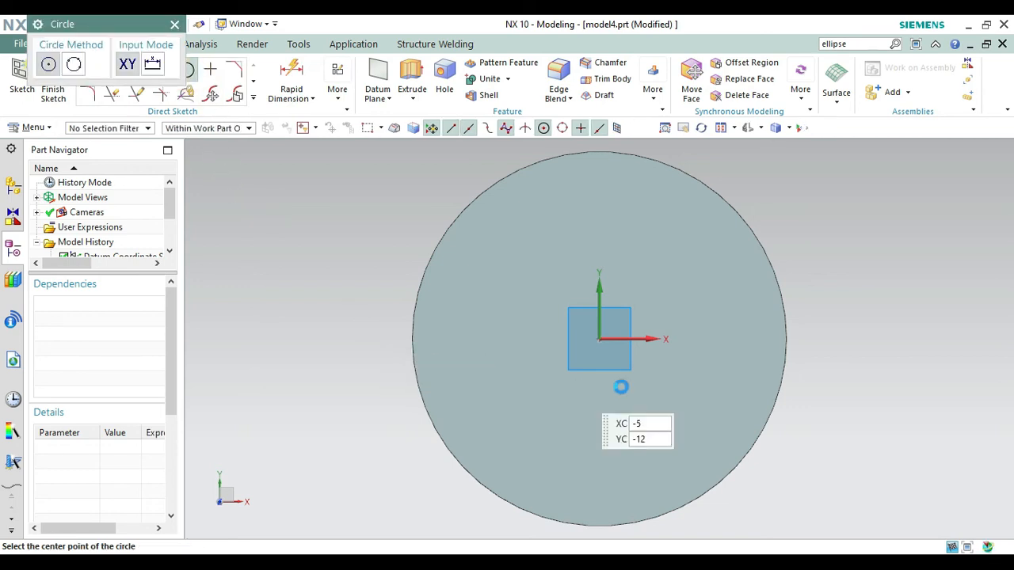
{"action": "left_click", "coordinate": [599, 339]}
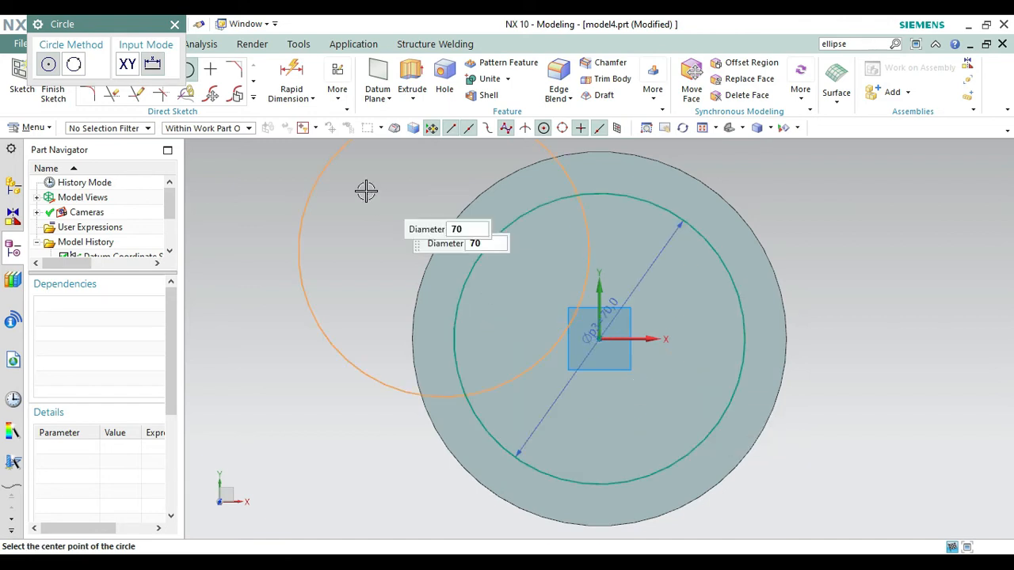
{"action": "left_click", "coordinate": [174, 25]}
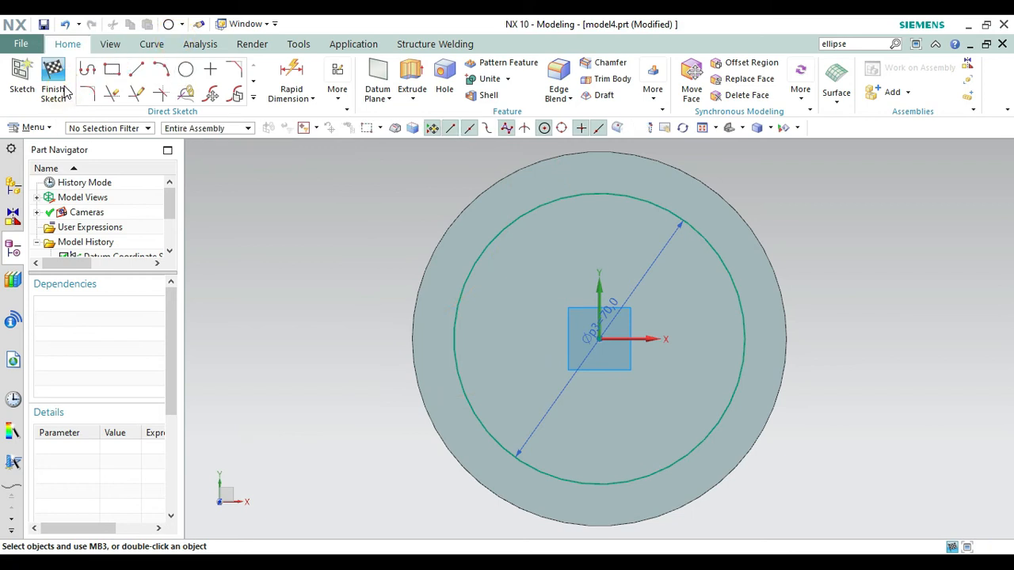
{"action": "left_click", "coordinate": [54, 79]}
Extrude the 70 mm circle 10 mm upward, united with the cylinder, and hide its sketch
{"action": "left_click", "coordinate": [749, 129]}
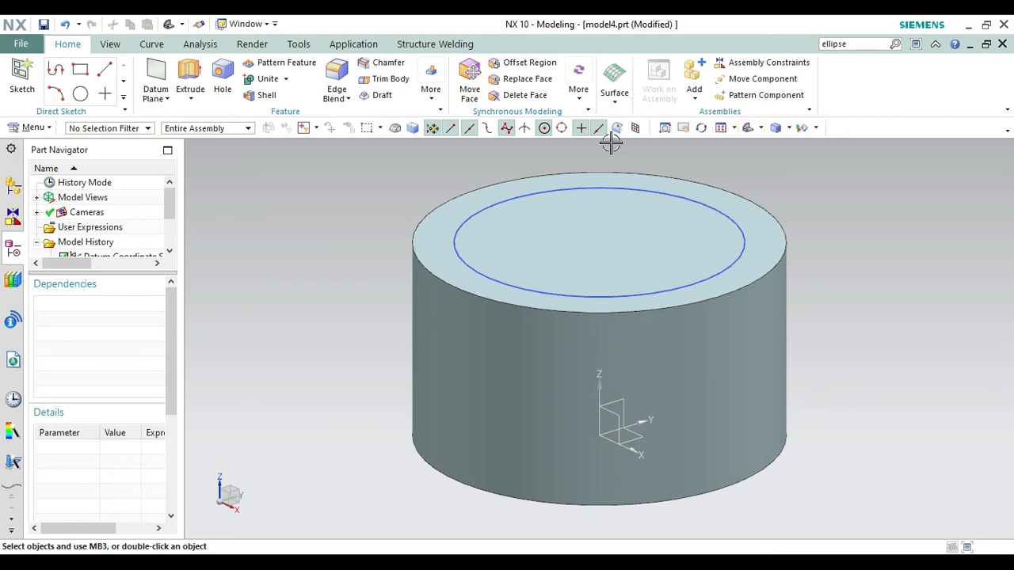
{"action": "left_click", "coordinate": [188, 70]}
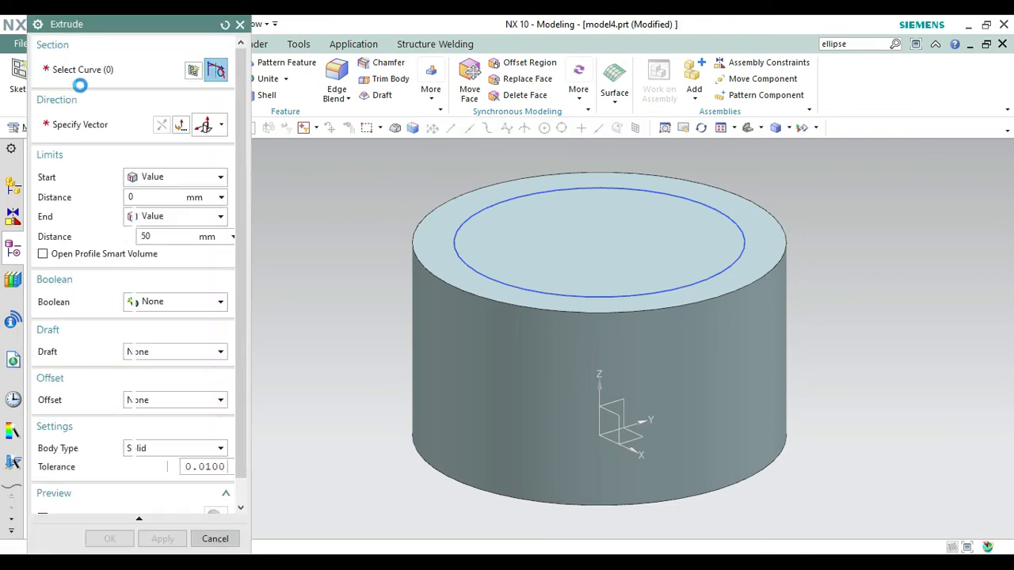
{"action": "left_click", "coordinate": [566, 302]}
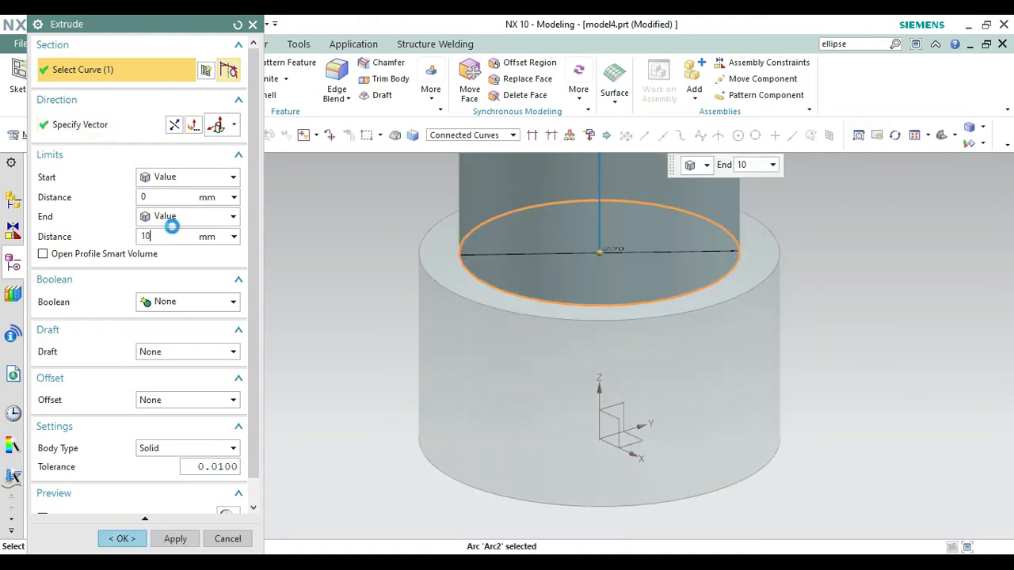
{"action": "left_click", "coordinate": [206, 303]}
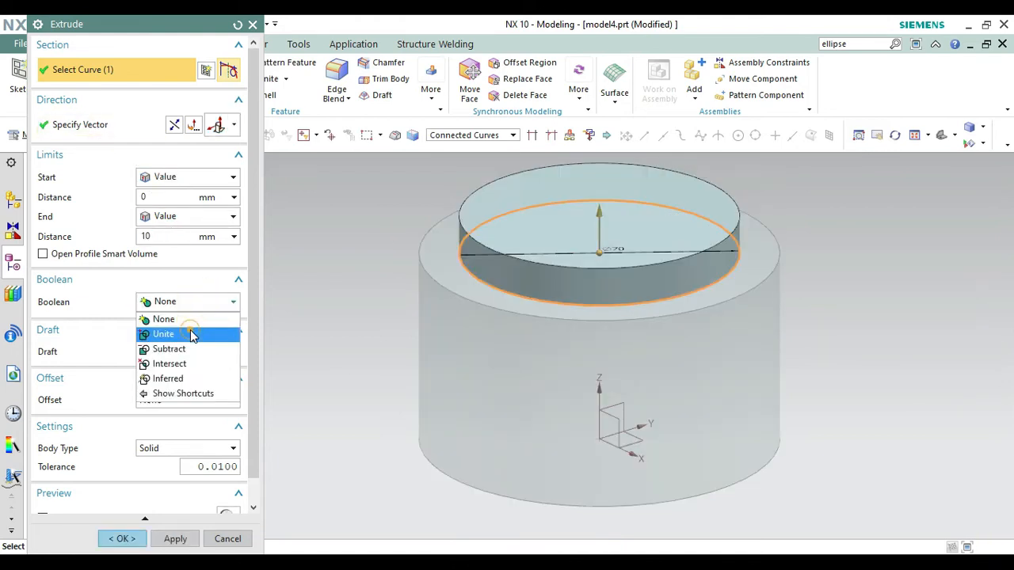
{"action": "left_click", "coordinate": [190, 333]}
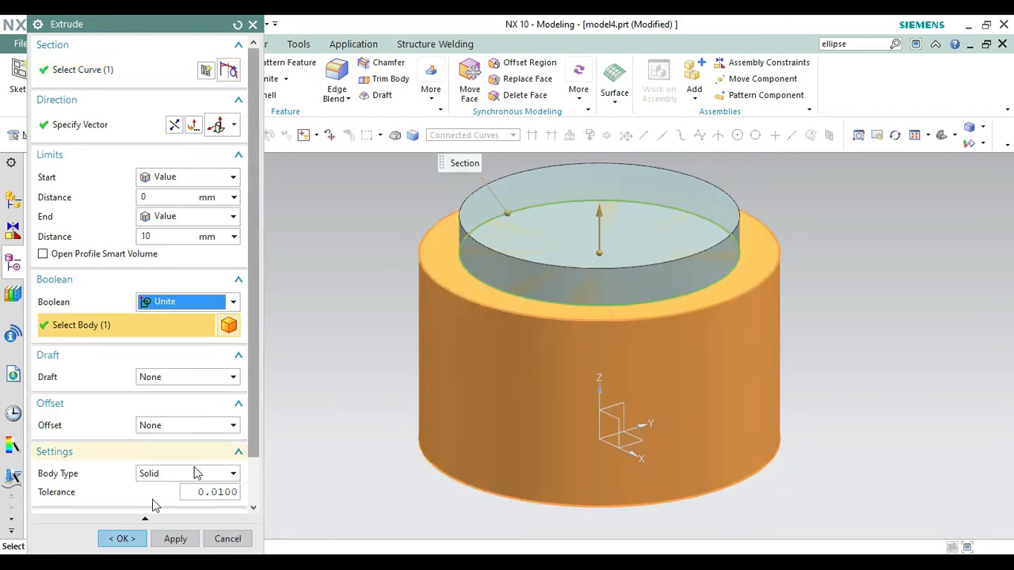
{"action": "left_click", "coordinate": [122, 538]}
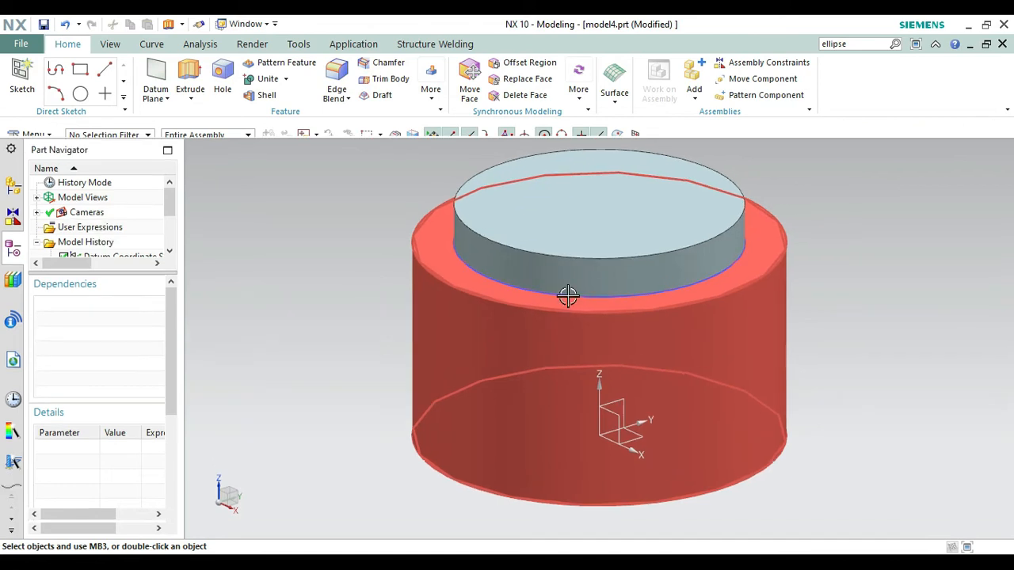
{"action": "right_click", "coordinate": [569, 296]}
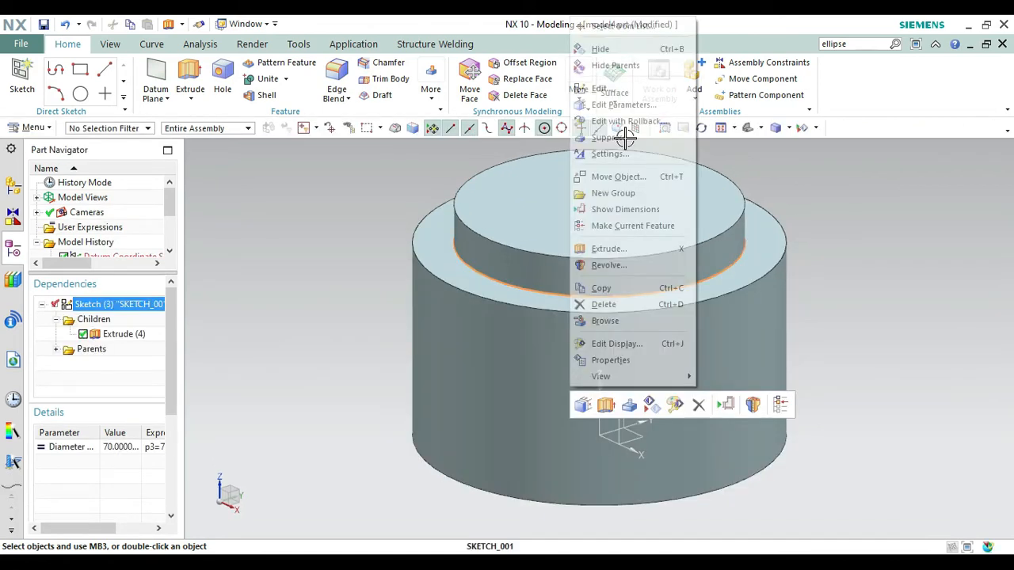
{"action": "left_click", "coordinate": [600, 50]}
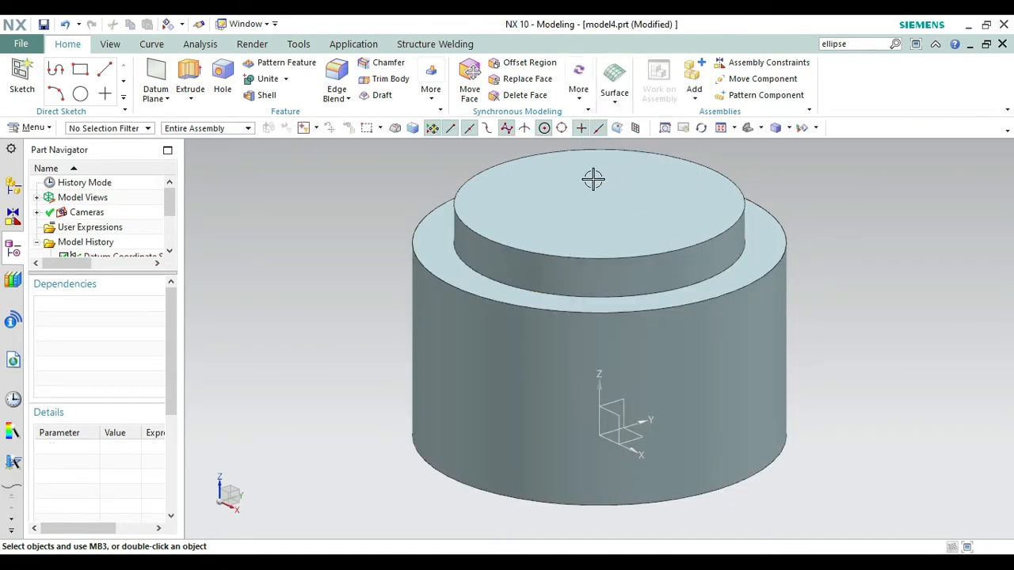
Sketch a 40 mm diameter circle centred on the top face of the raised 70 mm disc
{"action": "left_click", "coordinate": [22, 70]}
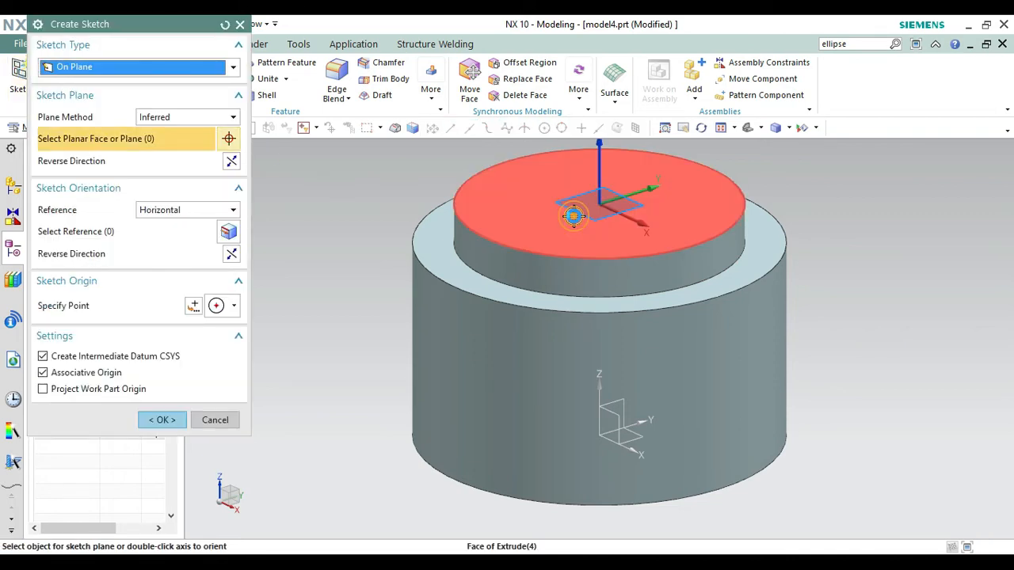
{"action": "left_click", "coordinate": [574, 215]}
{"action": "left_click", "coordinate": [160, 420]}
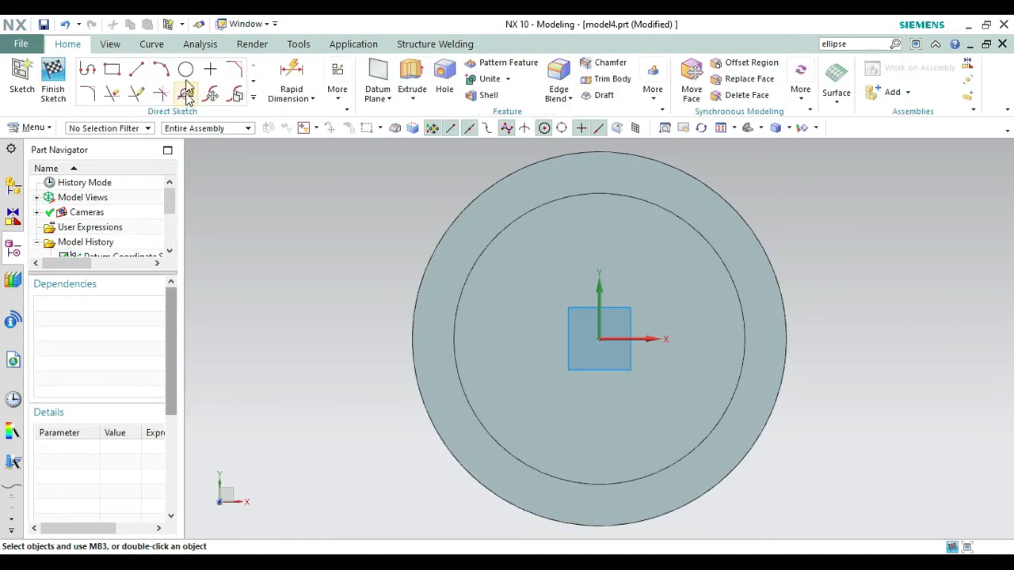
{"action": "left_click", "coordinate": [186, 75]}
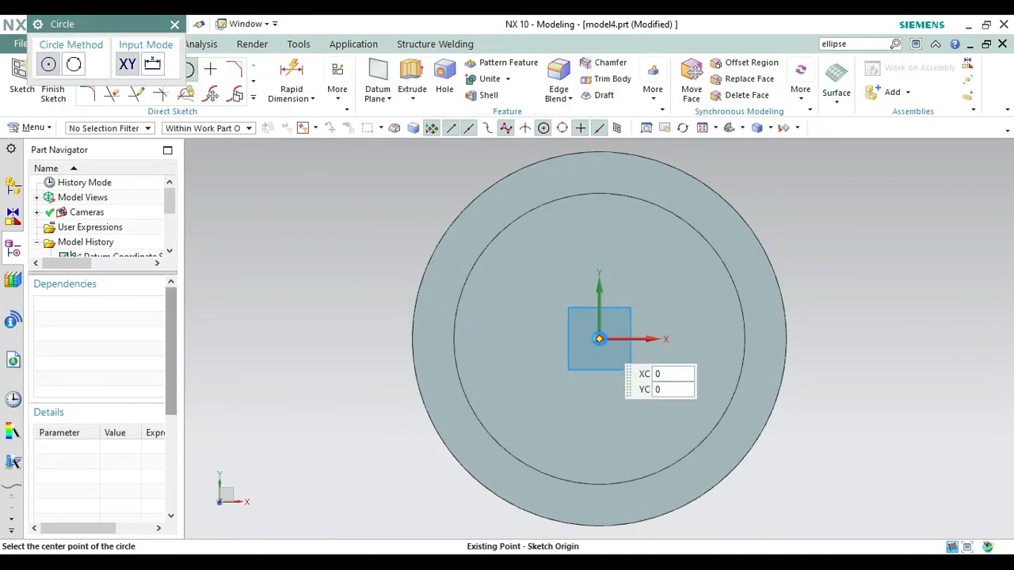
{"action": "left_click", "coordinate": [600, 339]}
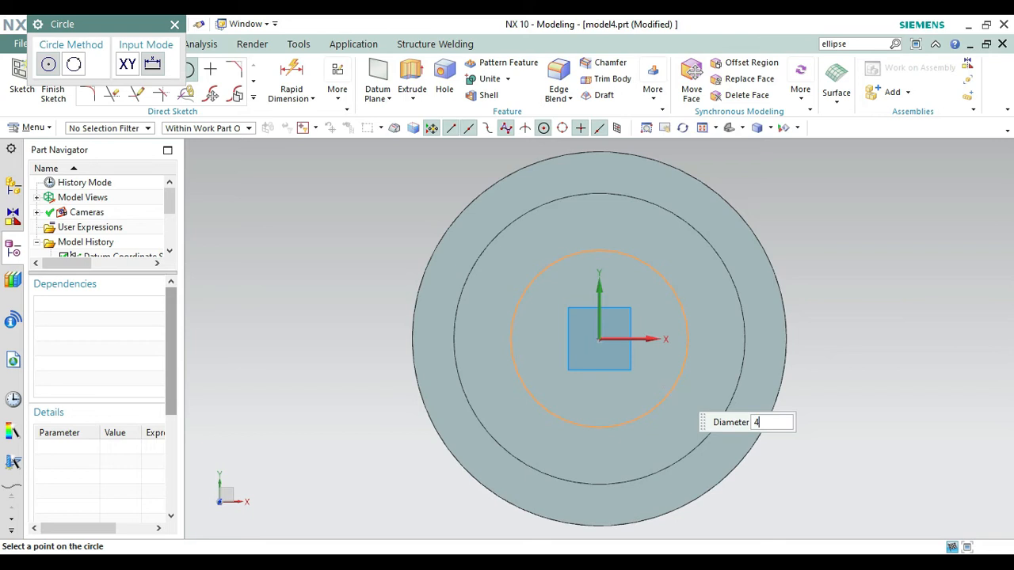
{"action": "type", "text": "40"}
{"action": "key", "text": "Return"}
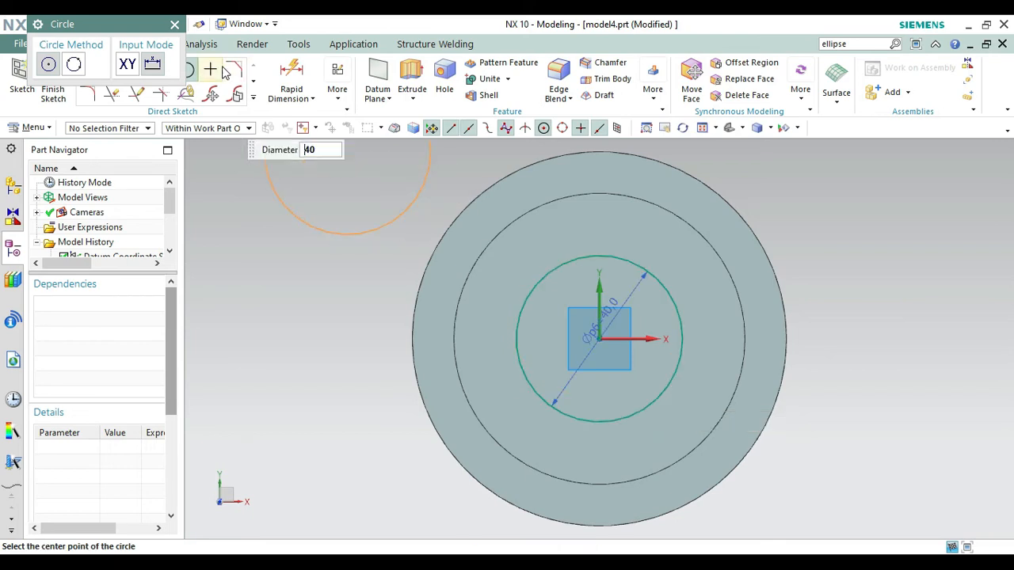
{"action": "key", "text": "Escape"}
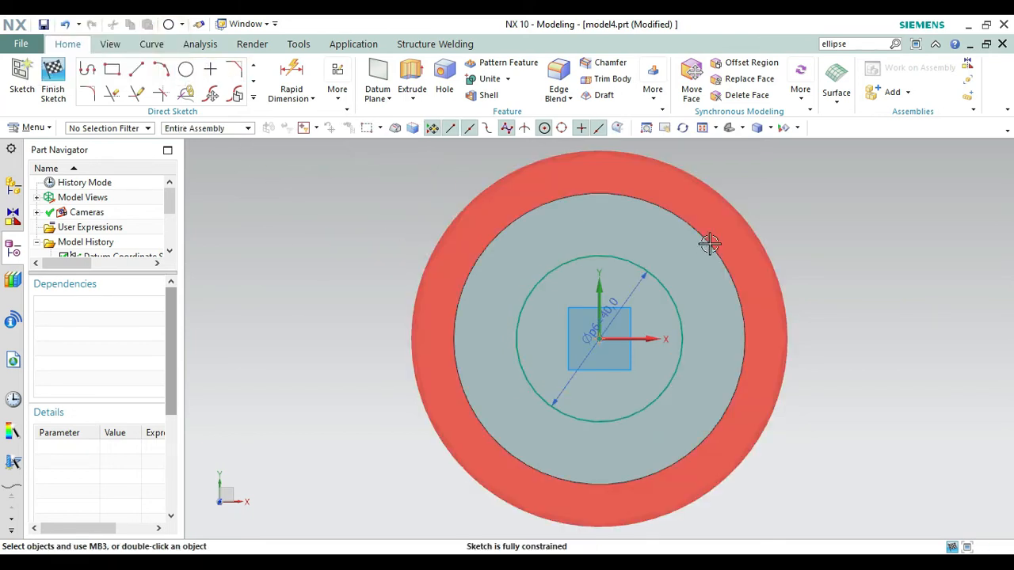
{"action": "scroll", "coordinate": [710, 244], "scroll_direction": "up", "scroll_amount": 3}
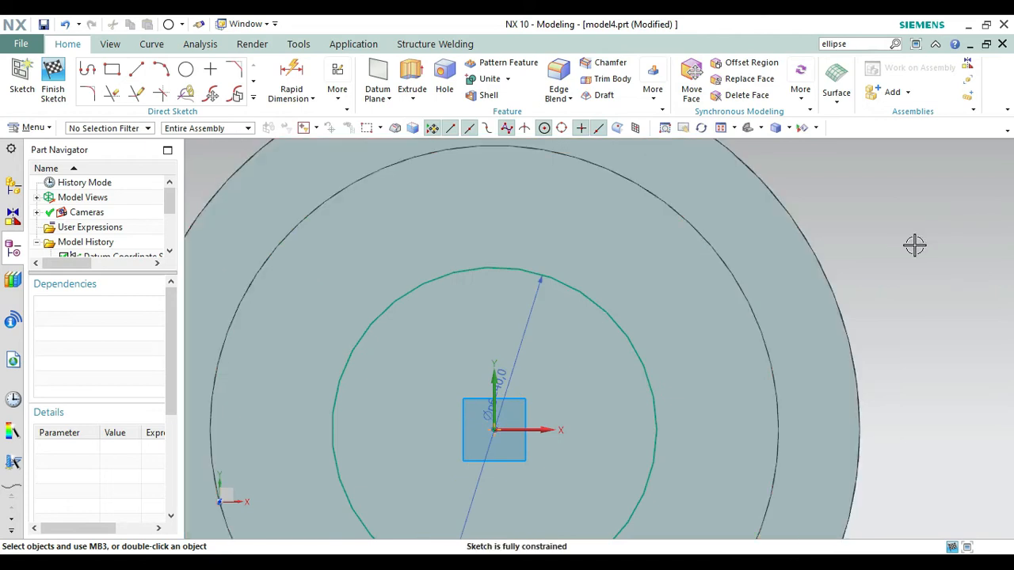
{"action": "right_click", "coordinate": [914, 243]}
{"action": "left_click", "coordinate": [906, 349]}
{"action": "left_click_drag", "start_coordinate": [901, 344], "coordinate": [937, 354]}
{"action": "key", "text": "Escape"}
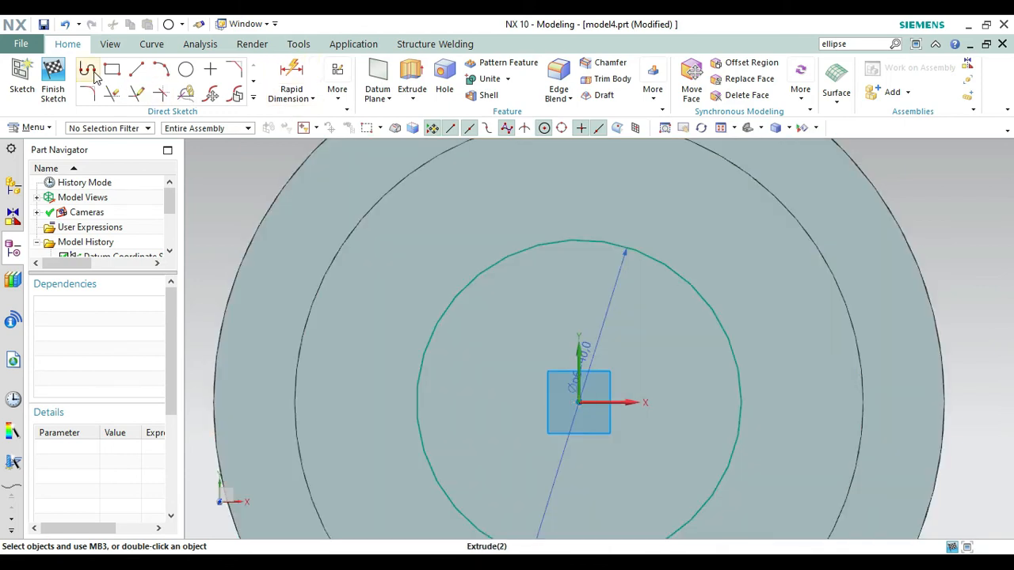
{"action": "left_click", "coordinate": [87, 69]}
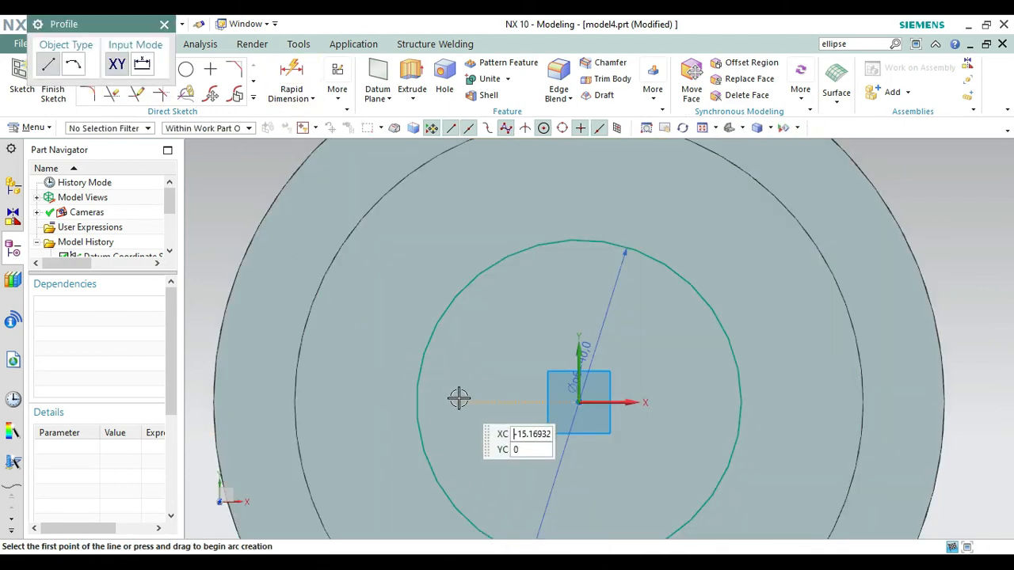
{"action": "left_click", "coordinate": [579, 402]}
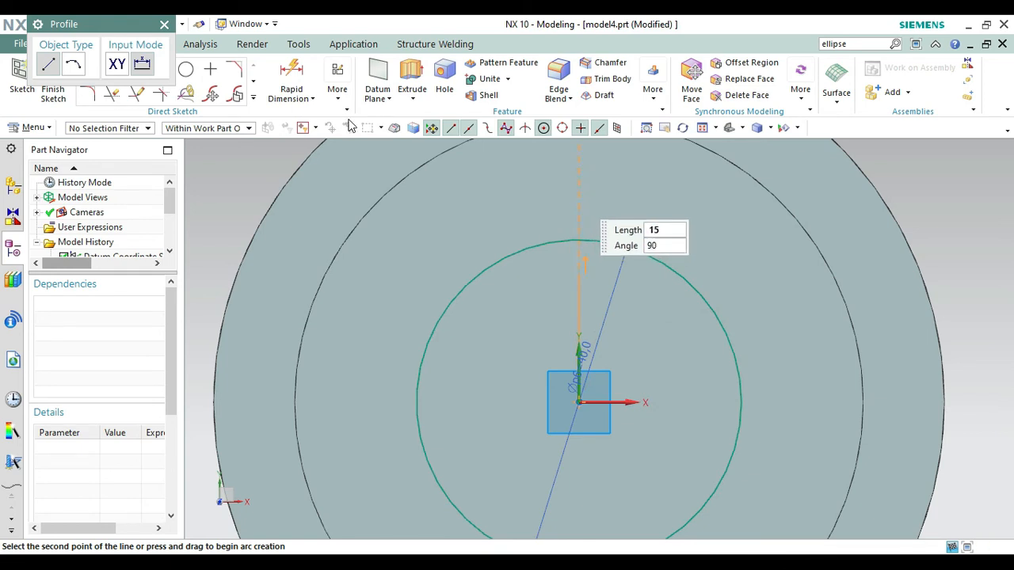
{"action": "left_click", "coordinate": [166, 27]}
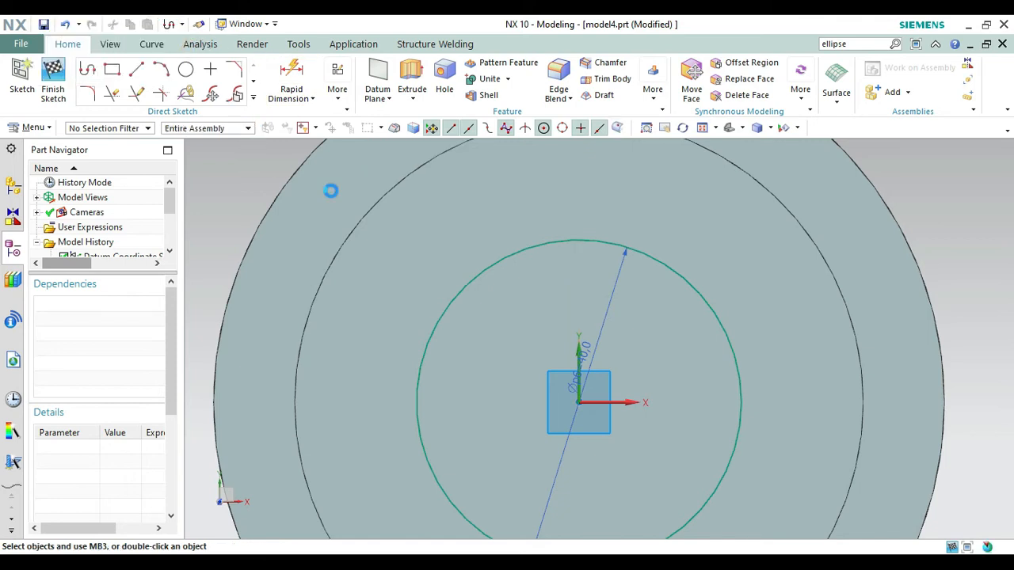
Draw connected lines from the circle's centre: 25 mm straight up, 6 mm to the left, and about 10.5 mm down across the circle
{"action": "left_click", "coordinate": [85, 71]}
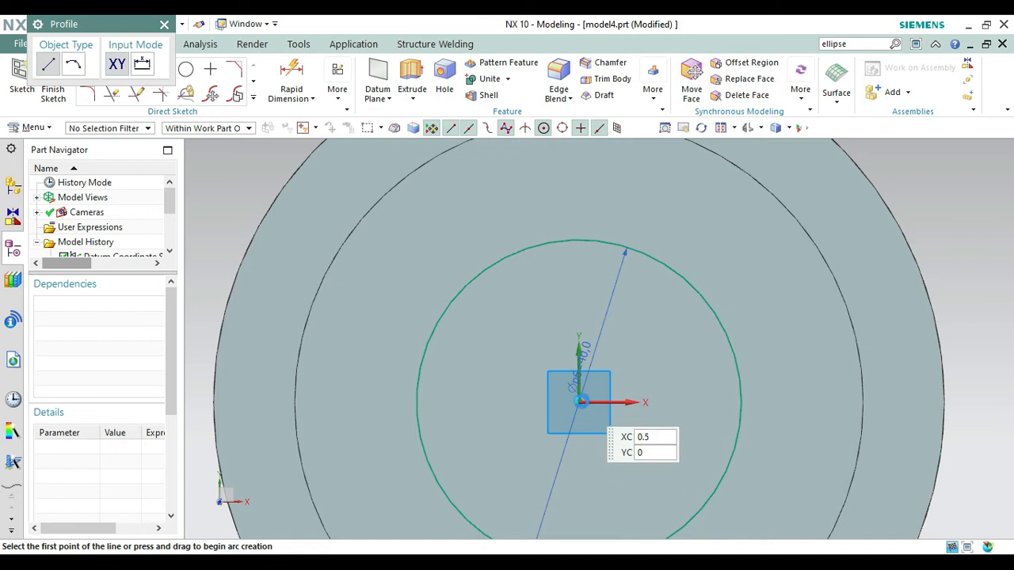
{"action": "left_click", "coordinate": [579, 402]}
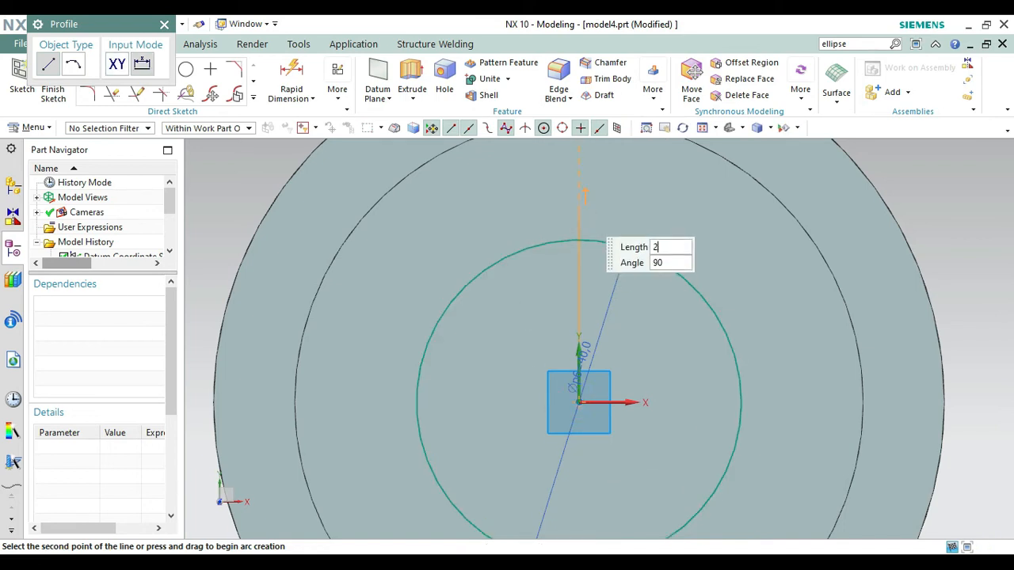
{"action": "key", "text": "Return"}
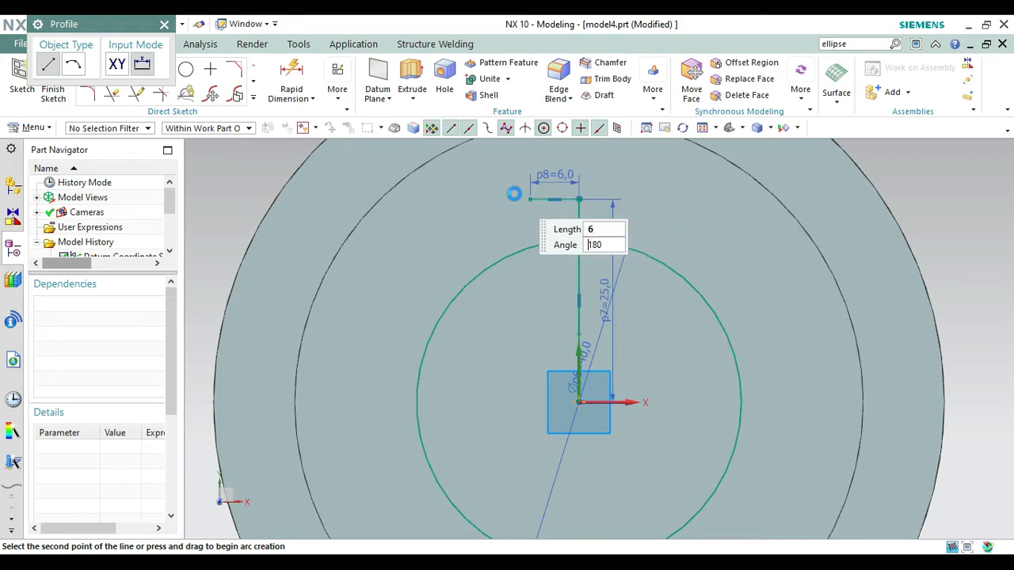
{"action": "type", "text": "10"}
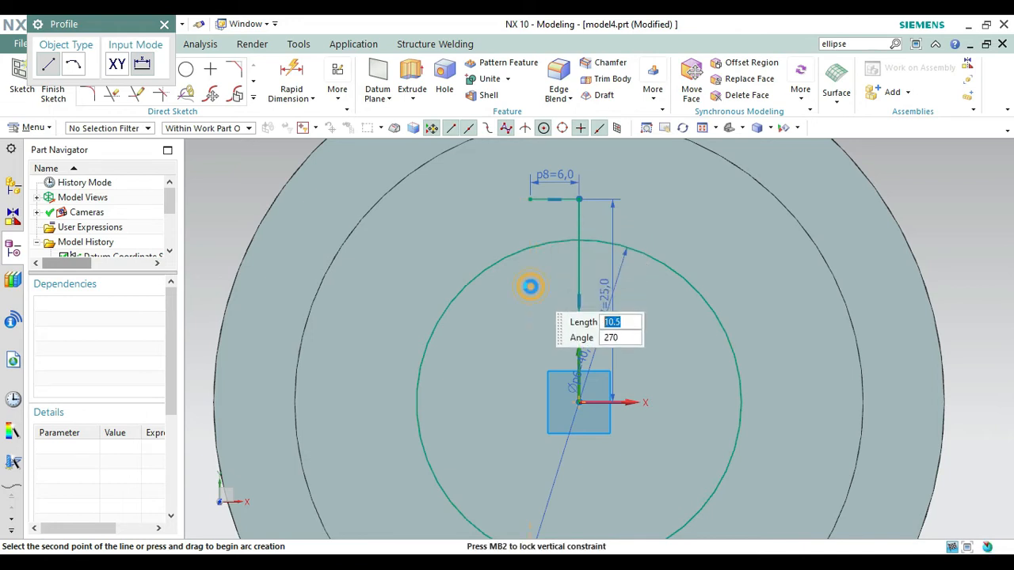
{"action": "key", "text": "Return"}
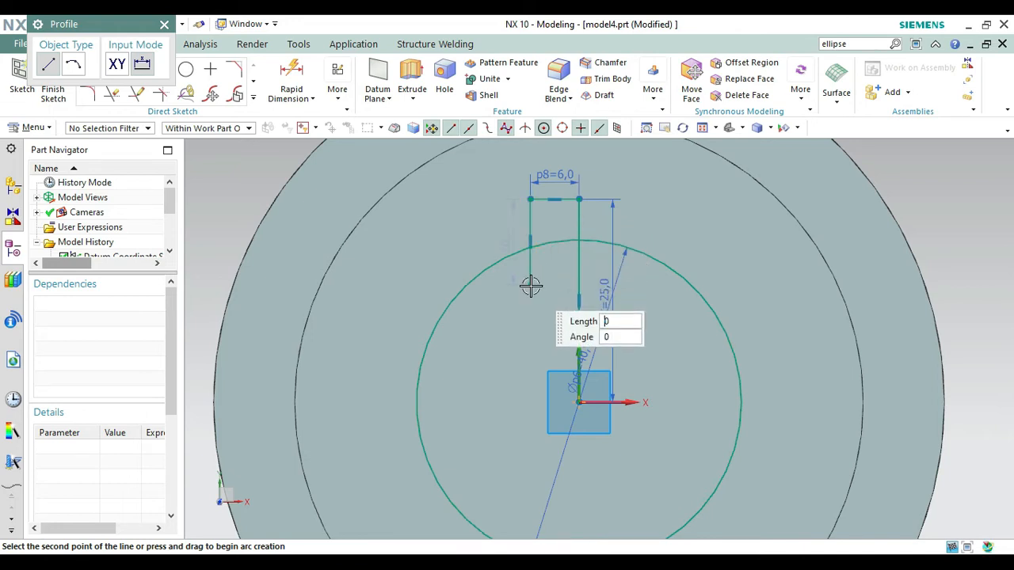
{"action": "key", "text": "Escape"}
Draw the keyway's other half from the top of the centre line: 6 mm to the right and about 16.5 mm down across the circle
{"action": "left_click", "coordinate": [579, 198]}
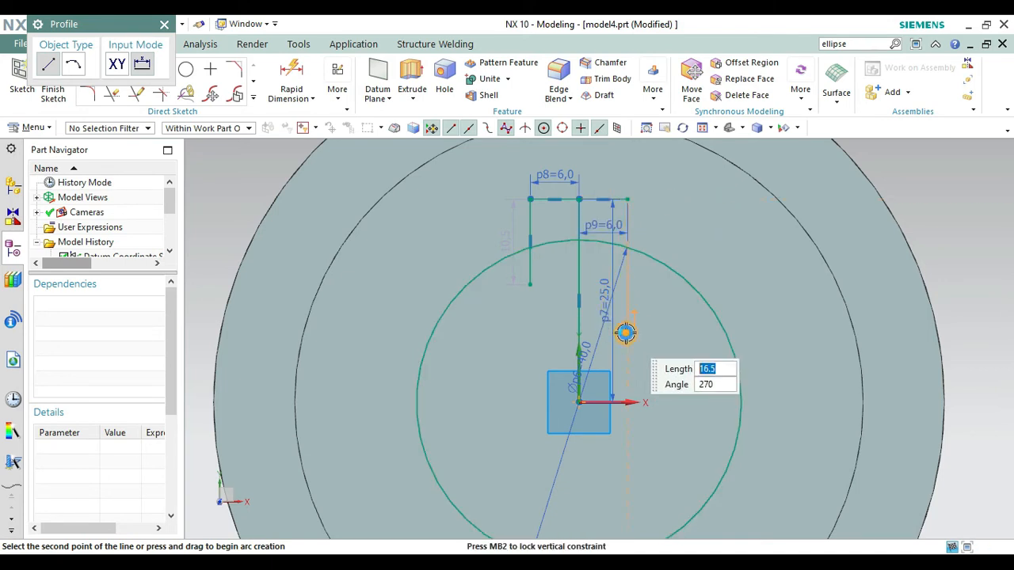
{"action": "left_click", "coordinate": [626, 332]}
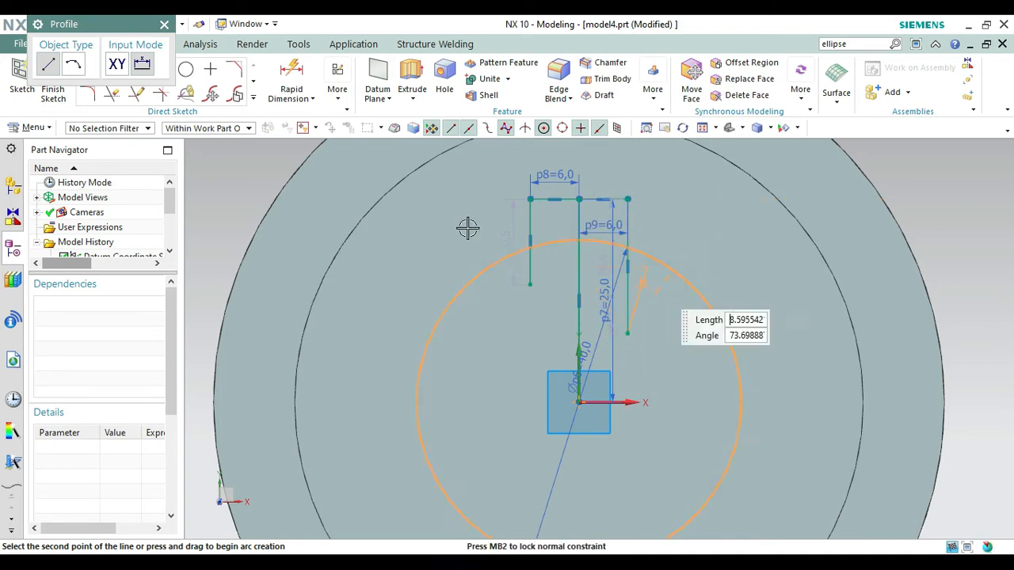
{"action": "left_click", "coordinate": [162, 25]}
Trim the centre line, the line ends inside the circle and the arc between the keyway sides, and finish the sketch
{"action": "left_click", "coordinate": [114, 93]}
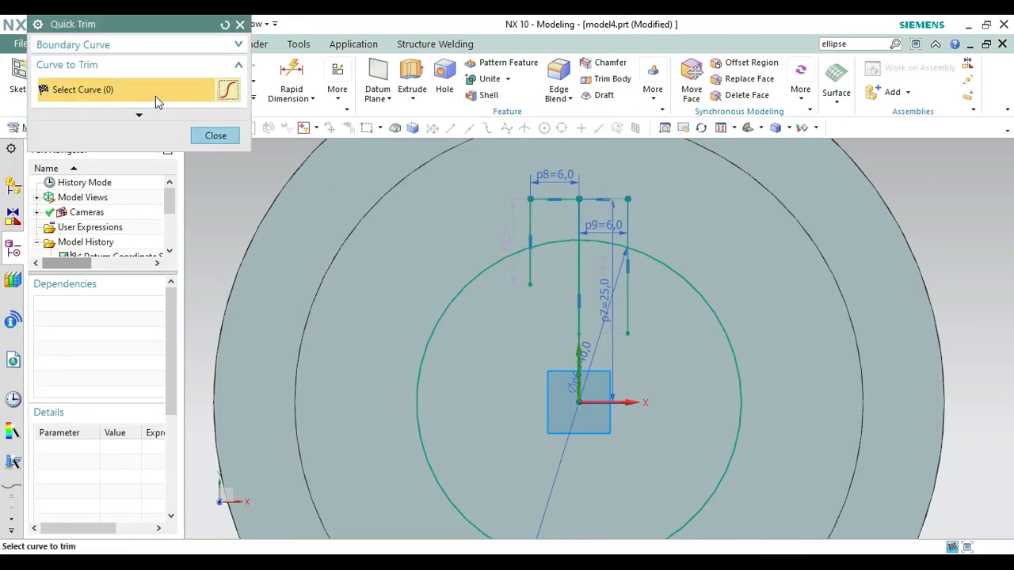
{"action": "left_click", "coordinate": [537, 277]}
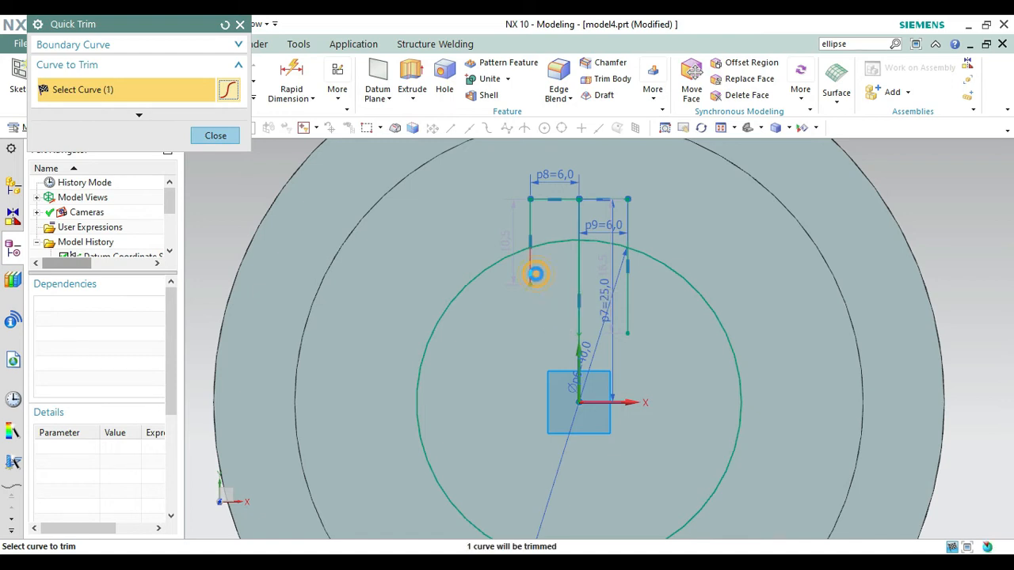
{"action": "left_click", "coordinate": [558, 241]}
{"action": "left_click", "coordinate": [606, 241]}
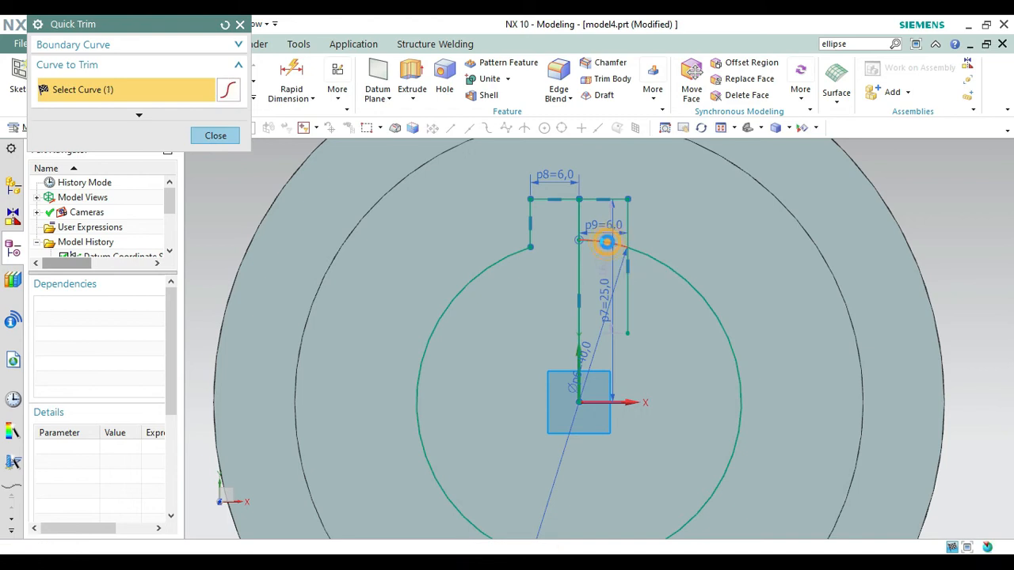
{"action": "left_click", "coordinate": [624, 280]}
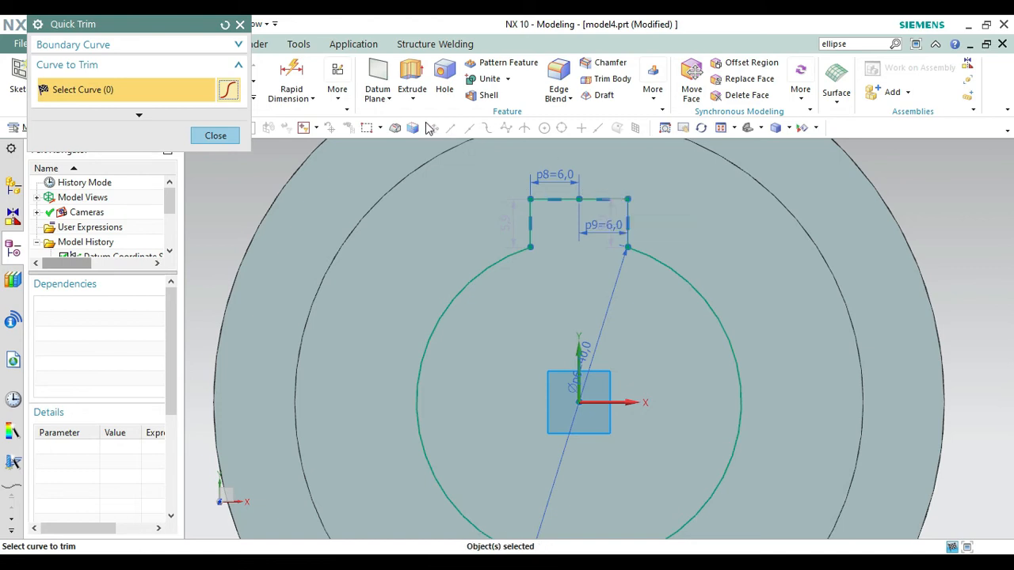
{"action": "left_click", "coordinate": [241, 26]}
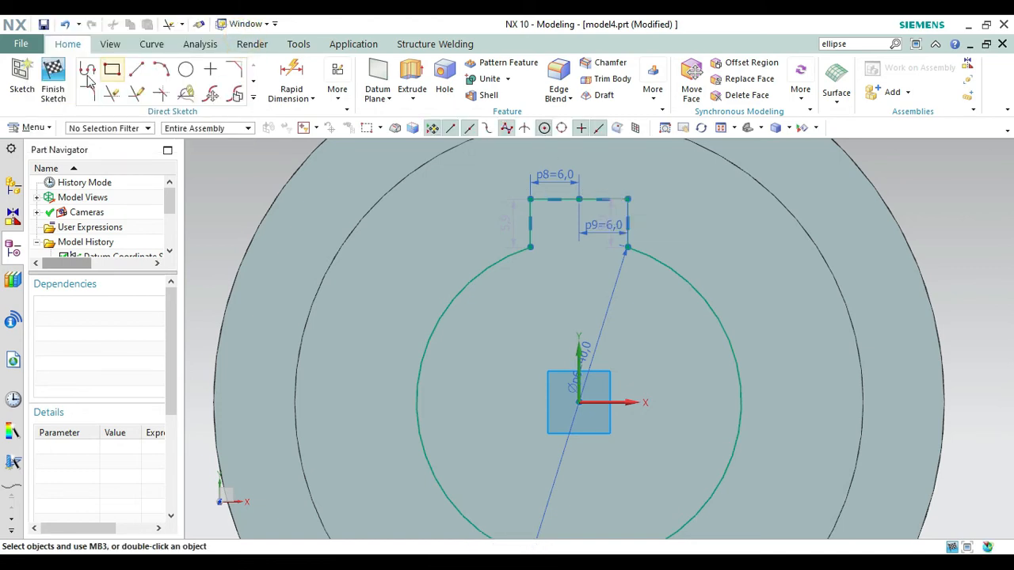
{"action": "left_click", "coordinate": [54, 80]}
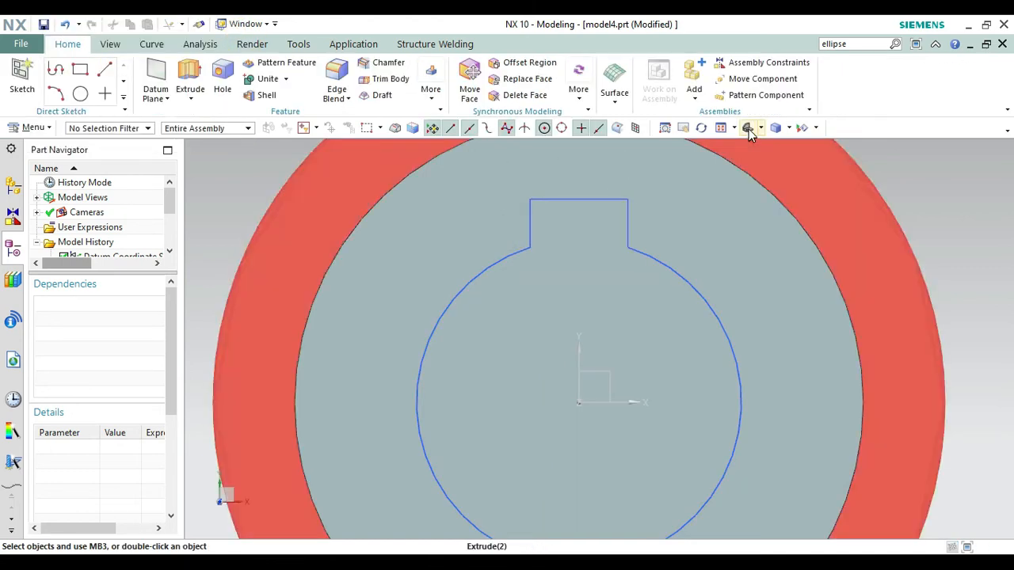
Extrude the keyed circle profile 78 mm downward through the whole body, subtracting it from the solid
{"action": "left_click", "coordinate": [748, 129]}
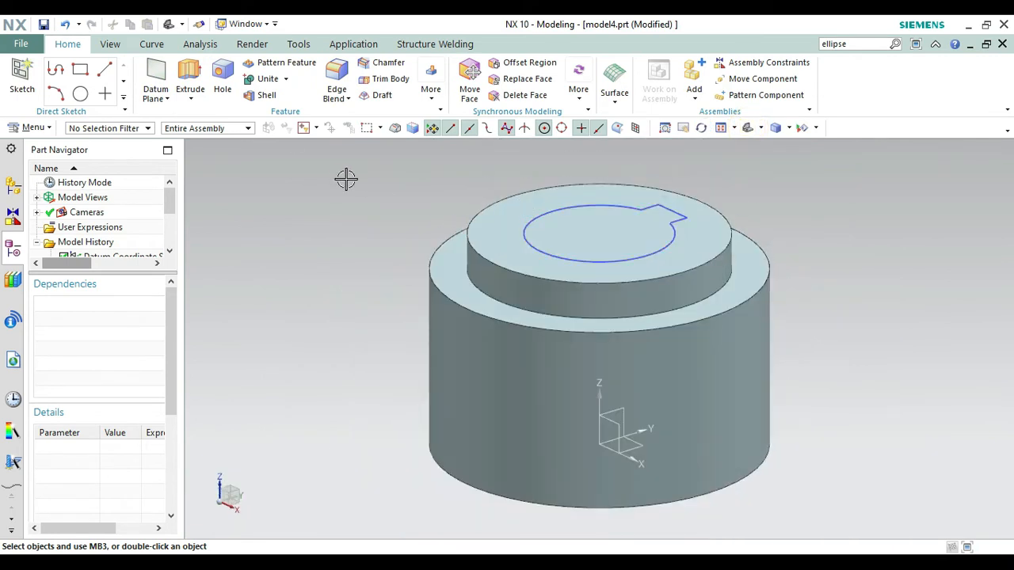
{"action": "left_click", "coordinate": [189, 68]}
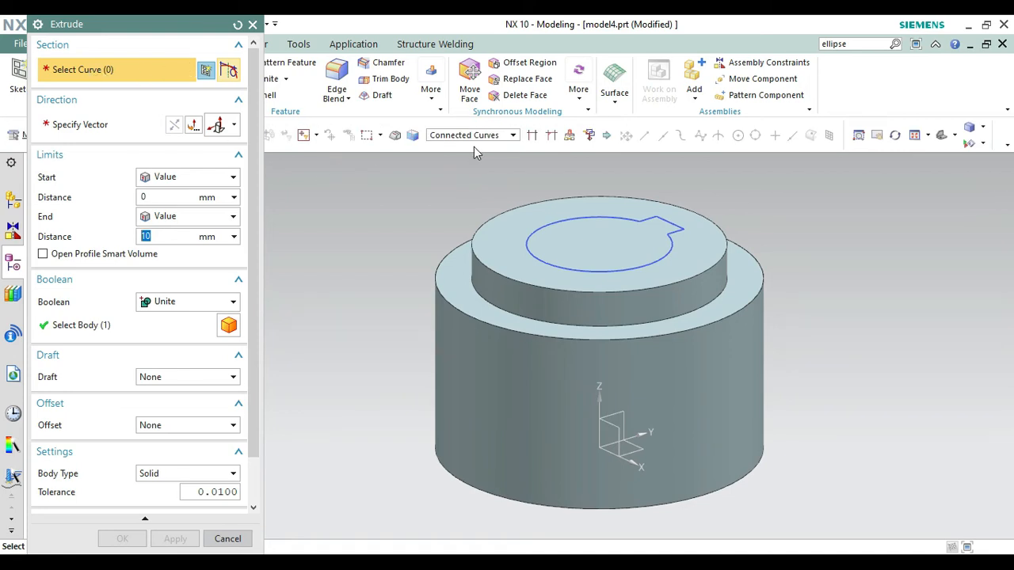
{"action": "left_click", "coordinate": [598, 272]}
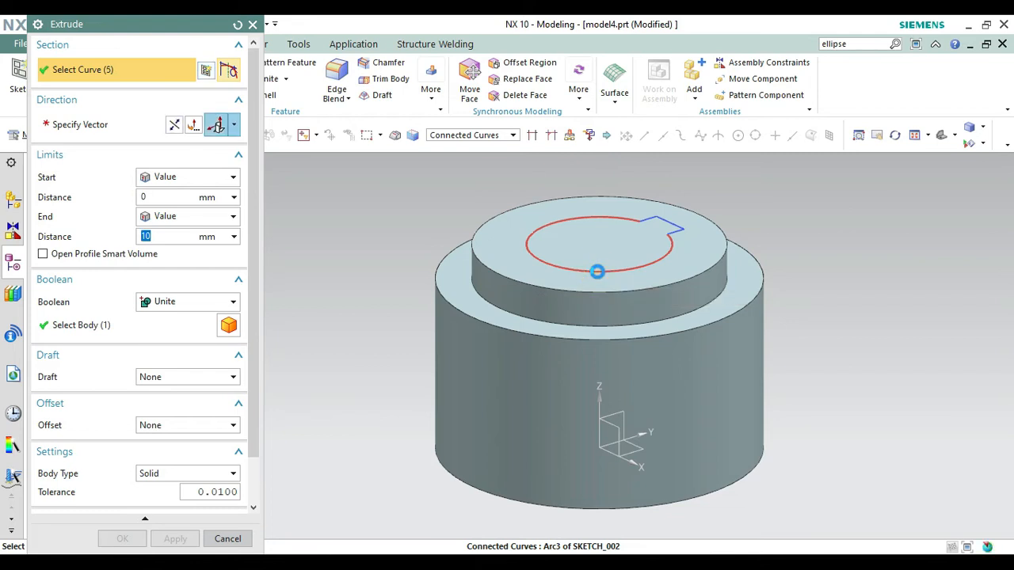
{"action": "left_click", "coordinate": [175, 125]}
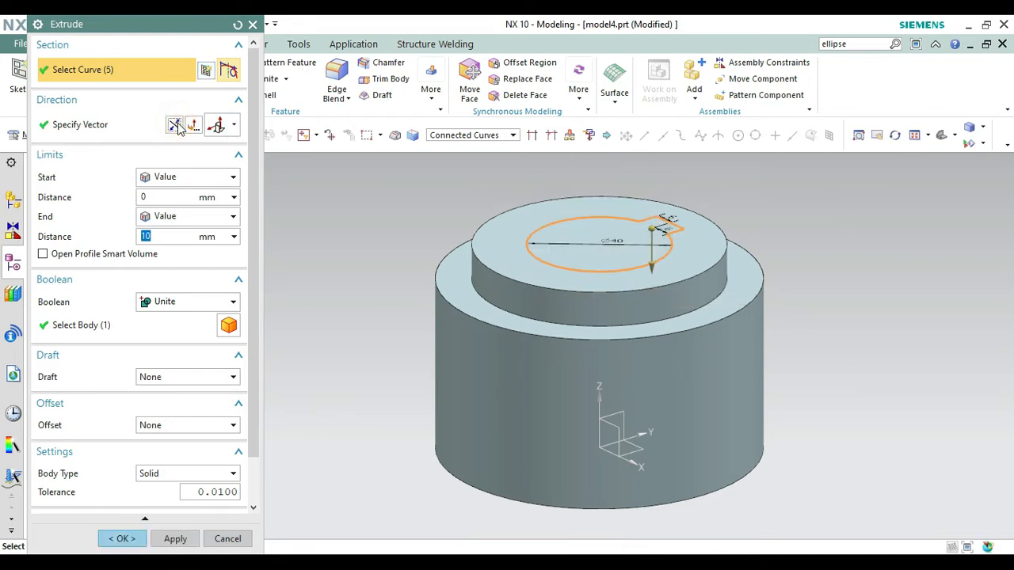
{"action": "left_click", "coordinate": [168, 306]}
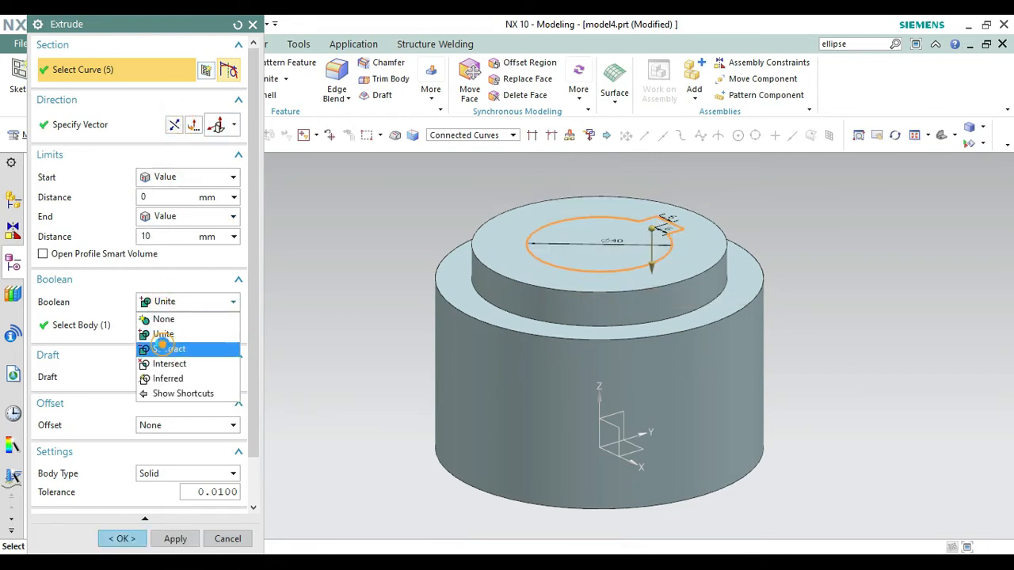
{"action": "left_click", "coordinate": [163, 349]}
{"action": "left_click_drag", "start_coordinate": [651, 274], "coordinate": [675, 501]}
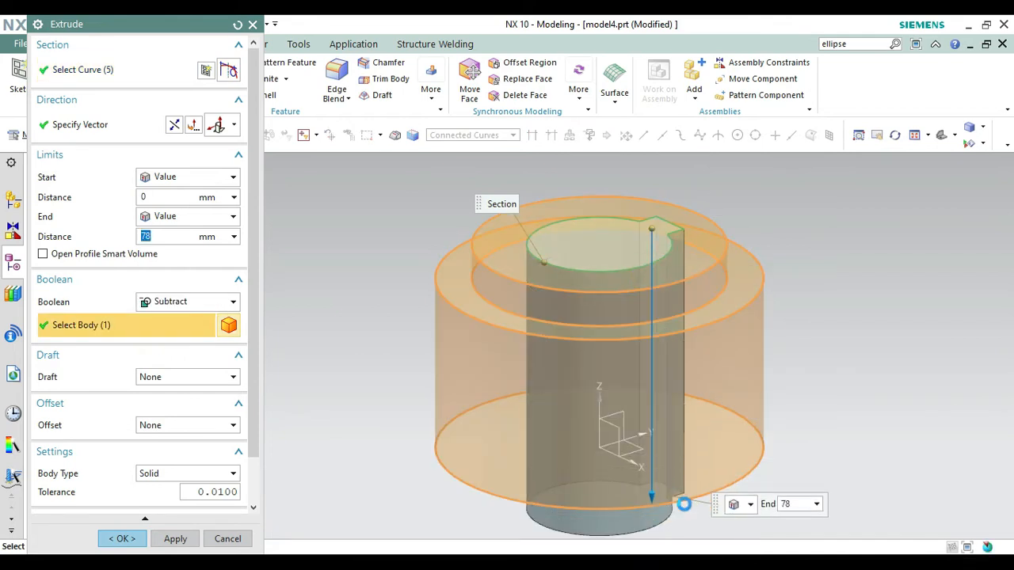
{"action": "left_click", "coordinate": [137, 538]}
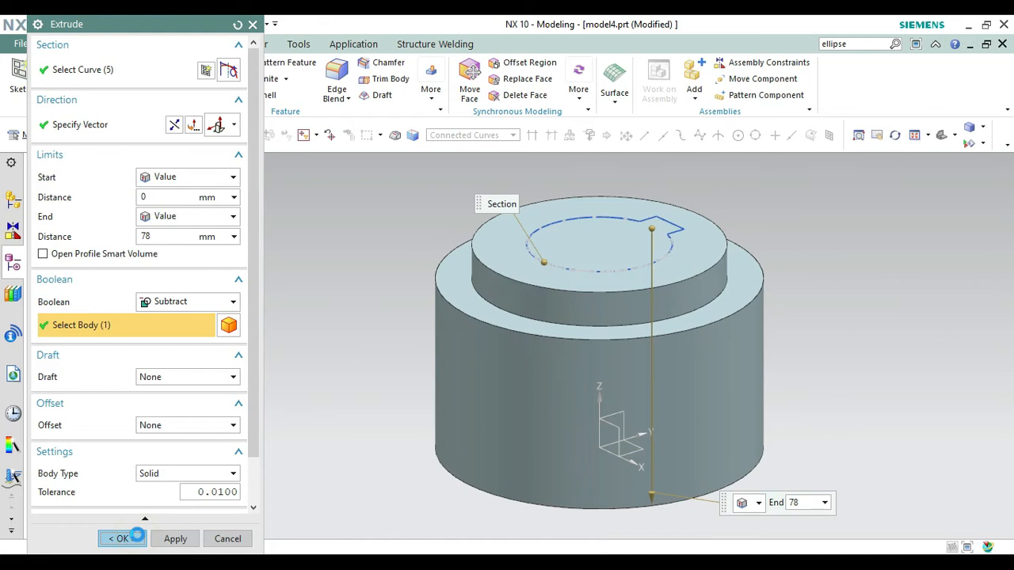
Hide the keyed bore's sketch and inspect the cut through the body
{"action": "left_click", "coordinate": [628, 273]}
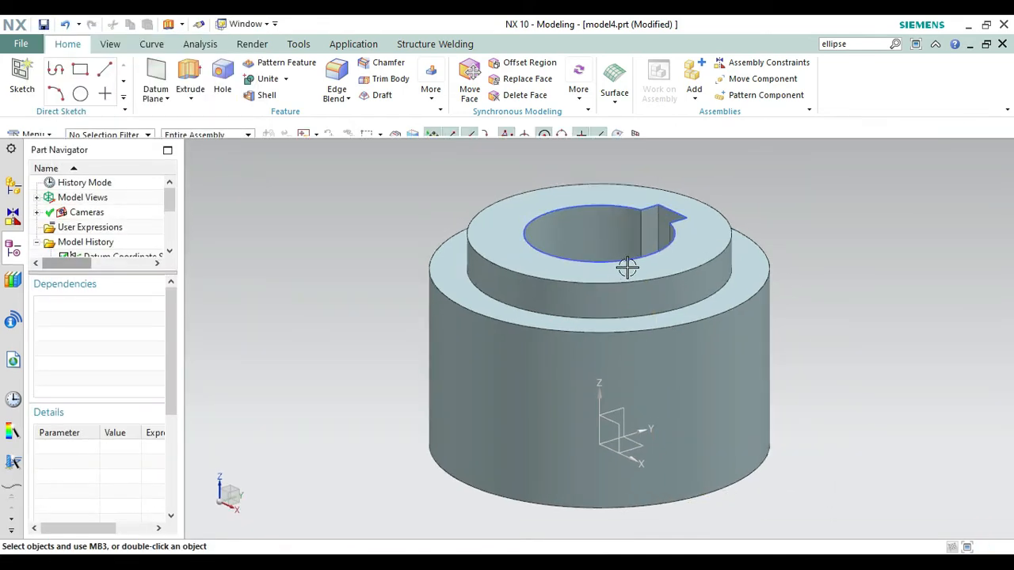
{"action": "right_click", "coordinate": [646, 200]}
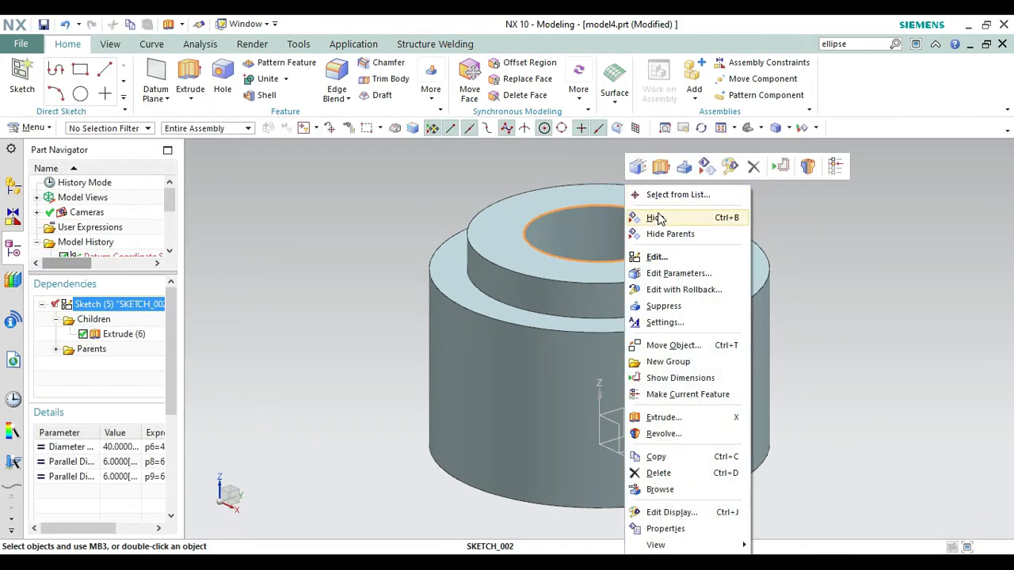
{"action": "left_click", "coordinate": [657, 217]}
{"action": "right_click", "coordinate": [796, 216]}
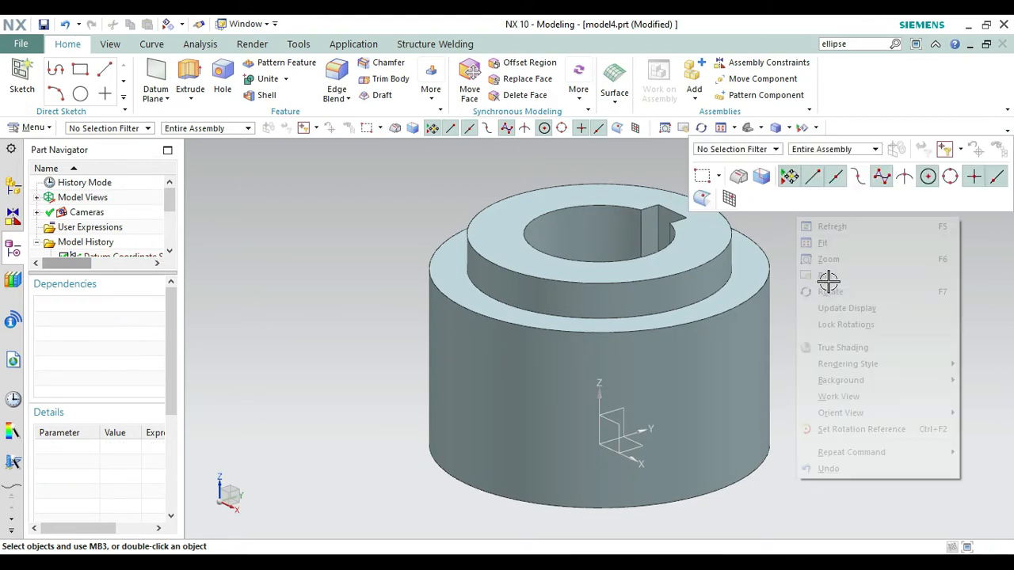
{"action": "left_click", "coordinate": [825, 287]}
{"action": "left_click_drag", "start_coordinate": [826, 287], "coordinate": [832, 336]}
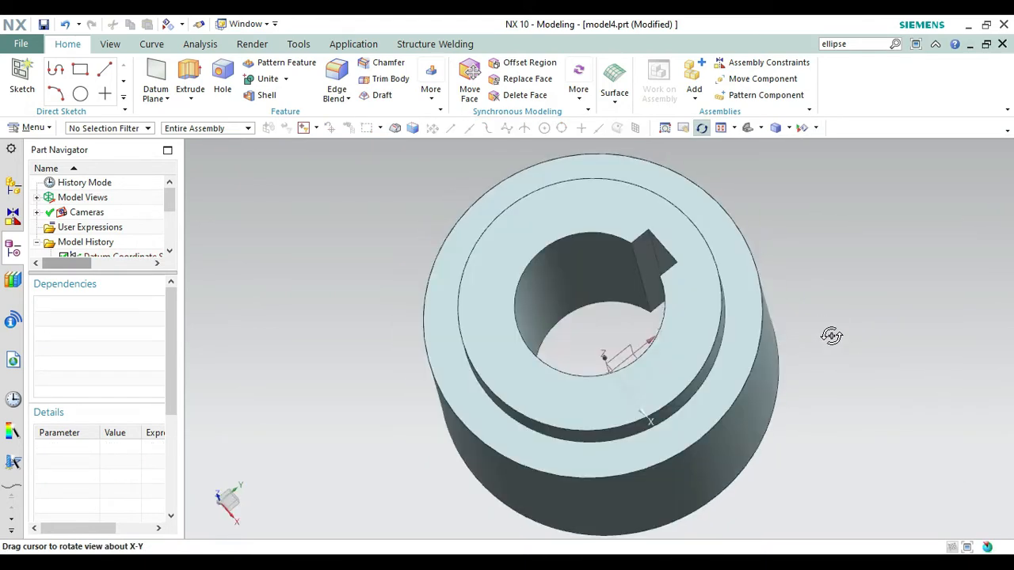
{"action": "key", "text": "Escape"}
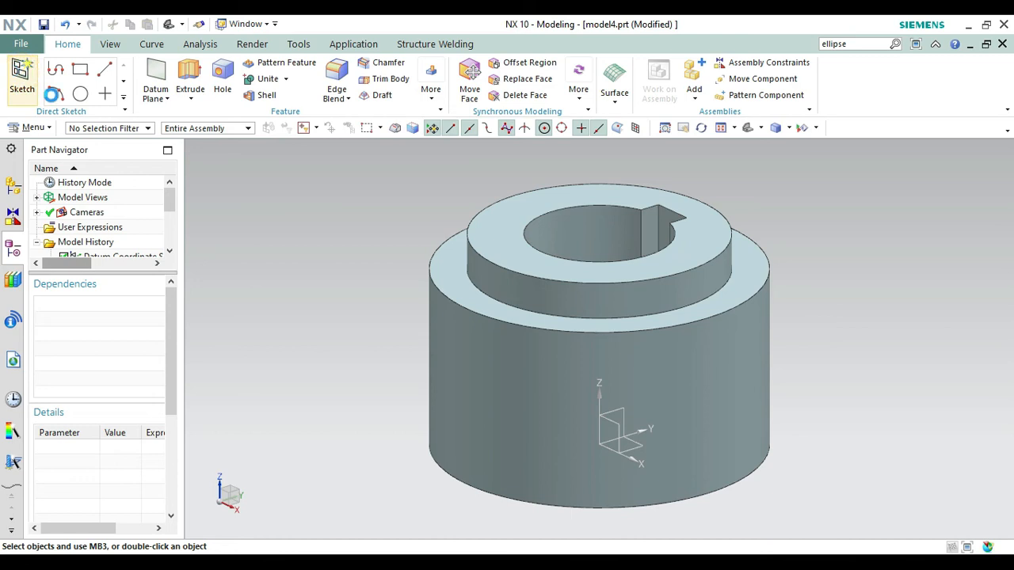
Start a sketch on the XY plane at the base of the cylindrical body
{"action": "left_click", "coordinate": [640, 449]}
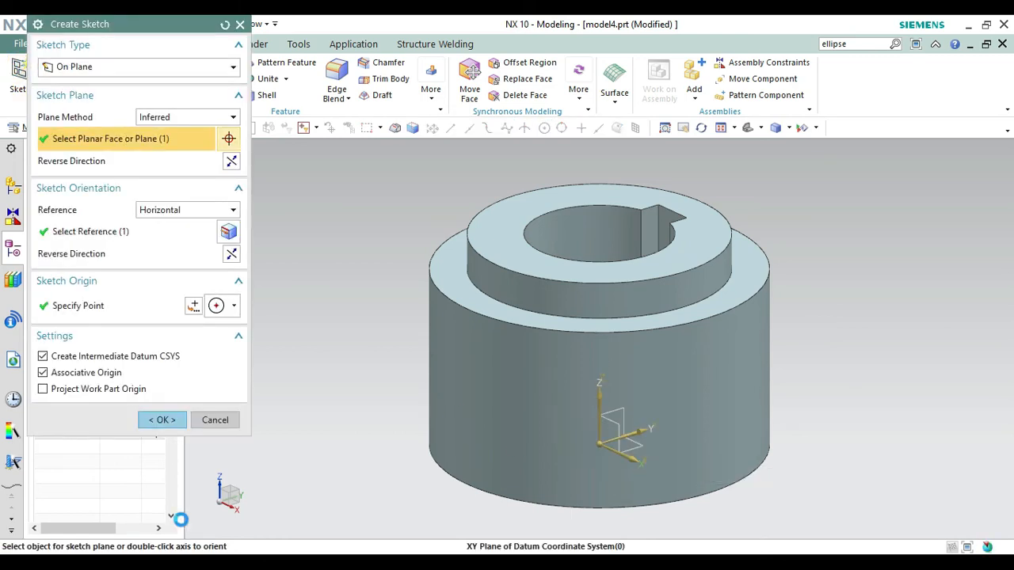
{"action": "left_click", "coordinate": [166, 421]}
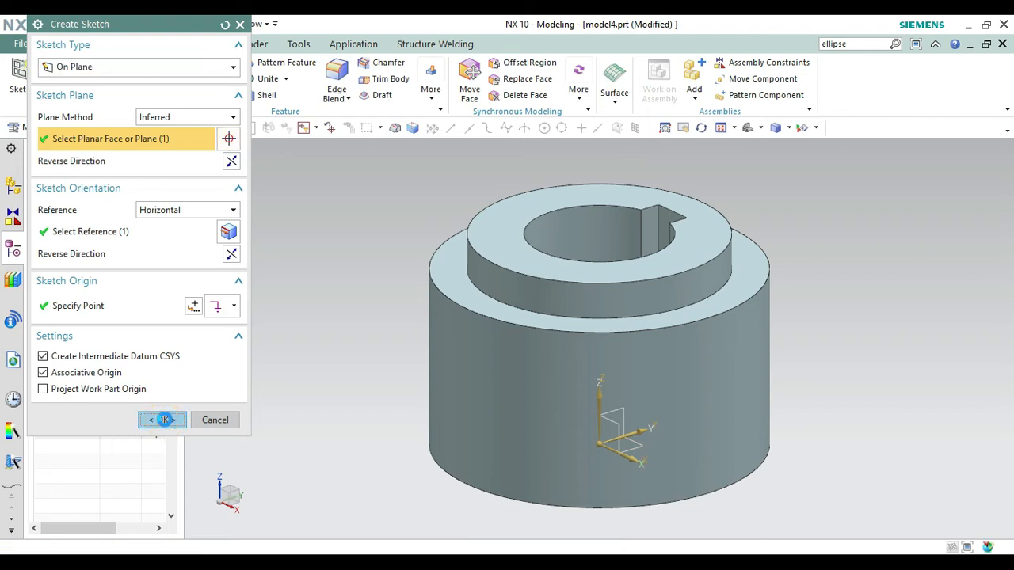
{"action": "right_click", "coordinate": [828, 300]}
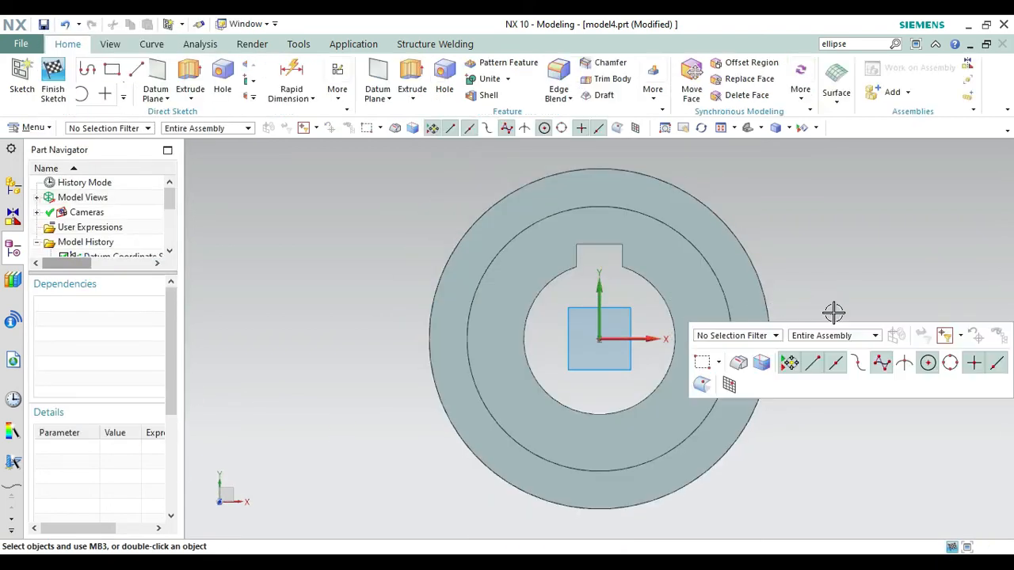
{"action": "left_click", "coordinate": [857, 115]}
{"action": "left_click_drag", "start_coordinate": [833, 185], "coordinate": [829, 313]}
{"action": "key", "text": "Escape"}
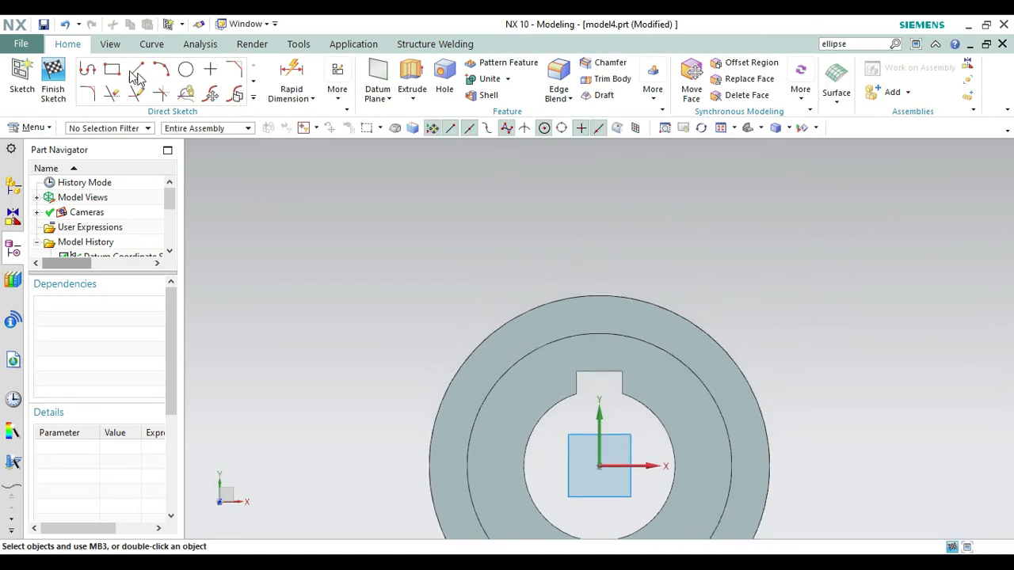
Draw a vertical profile line 116 mm up from the sketch origin
{"action": "left_click", "coordinate": [93, 71]}
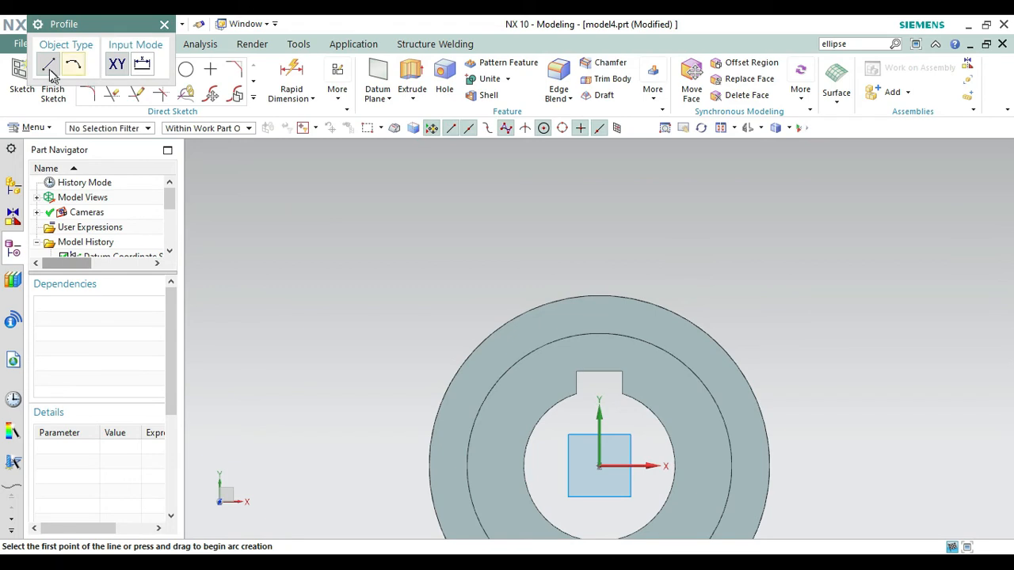
{"action": "left_click", "coordinate": [599, 467]}
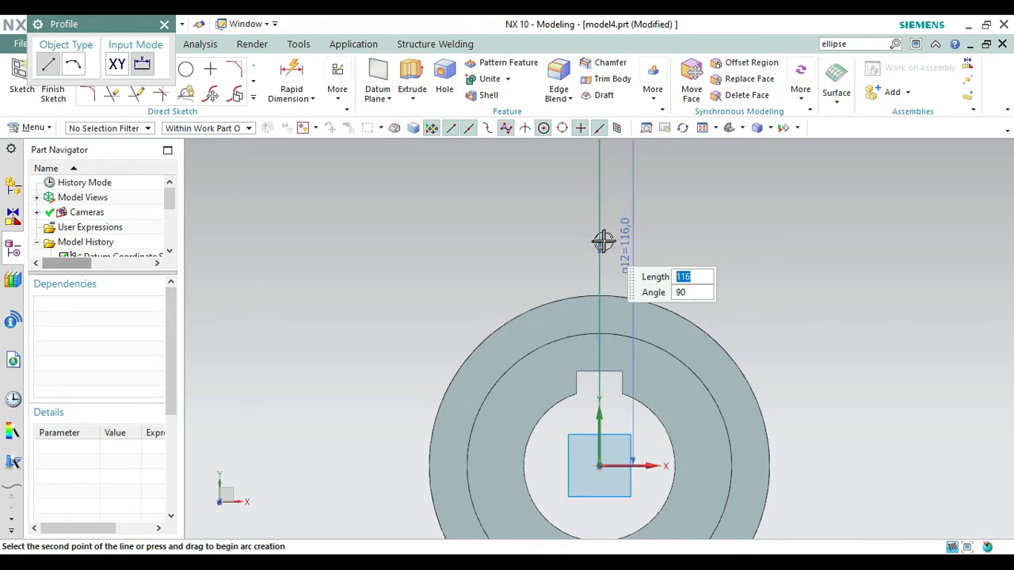
{"action": "right_click", "coordinate": [697, 238]}
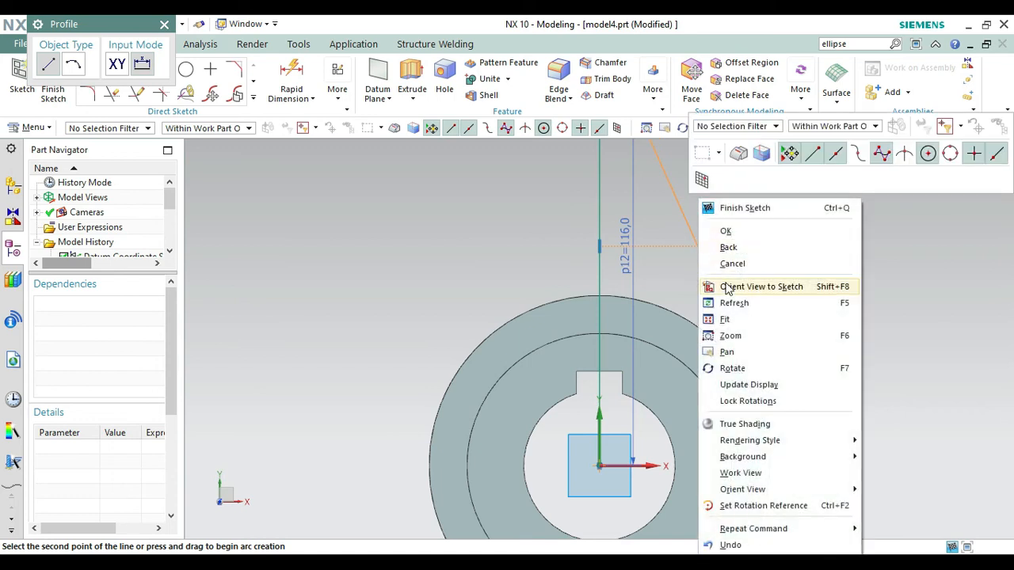
{"action": "left_click", "coordinate": [731, 286]}
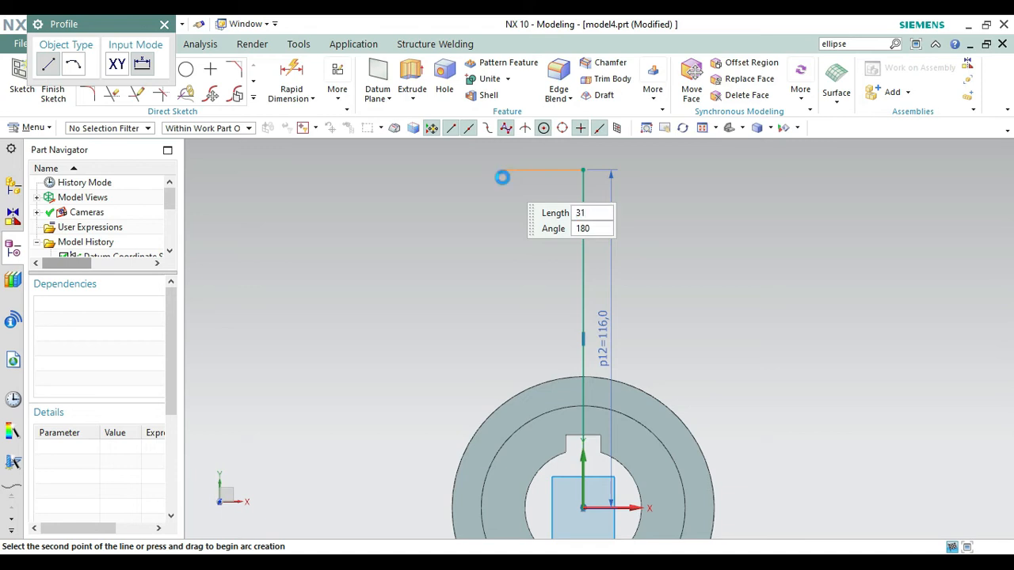
From the vertical line's top, draw connected profile lines 31 mm to the left, 50 mm down and 62 mm to the right
{"action": "left_click", "coordinate": [497, 203]}
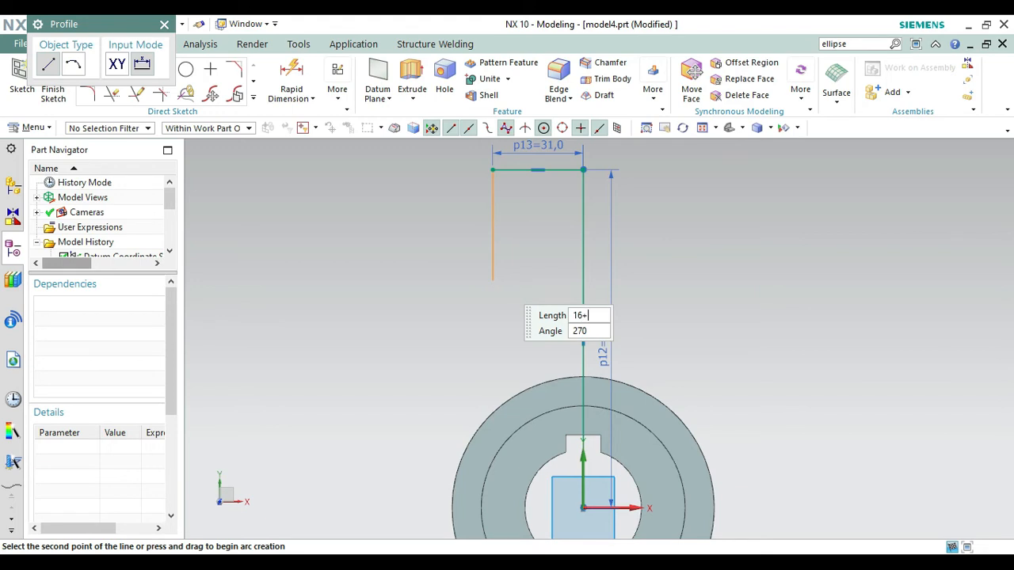
{"action": "key", "text": "Tab"}
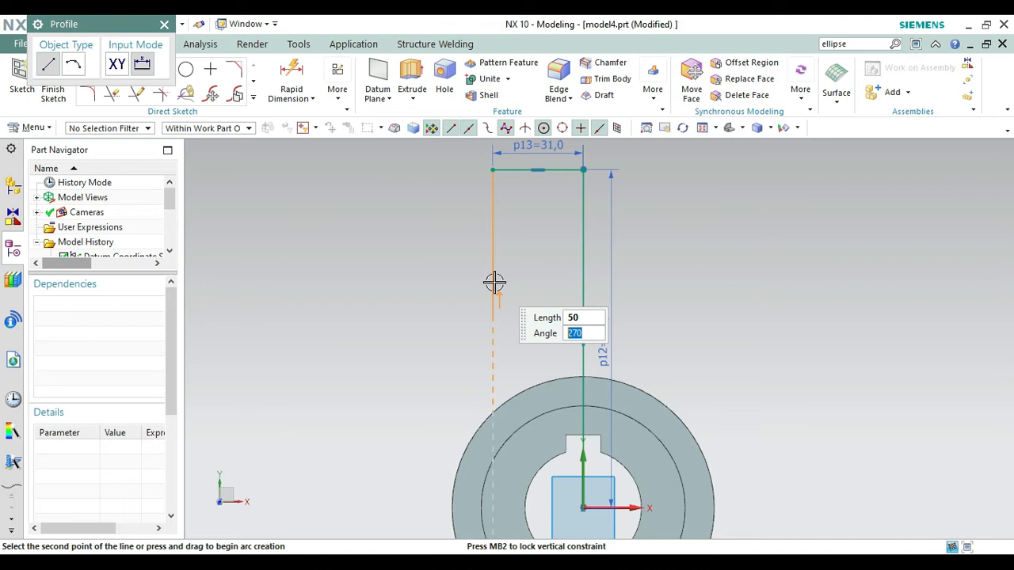
{"action": "key", "text": "Return"}
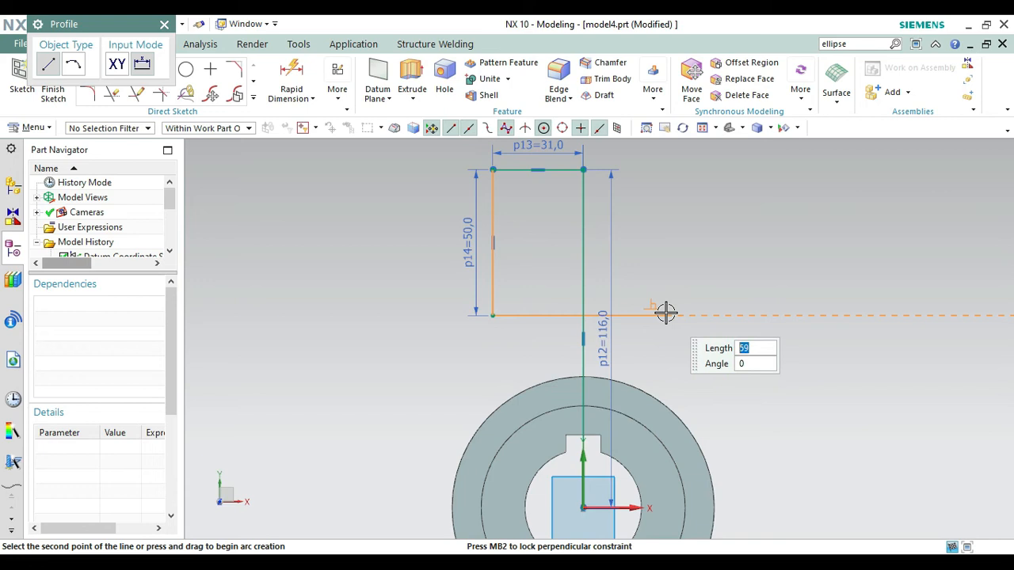
{"action": "key", "text": "Return"}
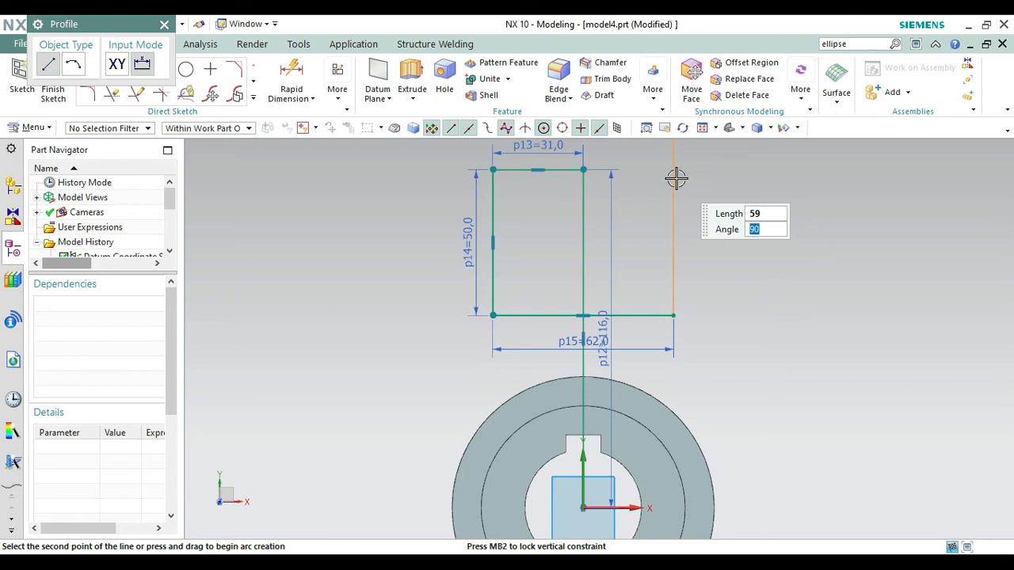
Close the rectangle with lines 50 mm up and 31 mm left to the top of the vertical line, ending the profile
{"action": "key", "text": "Escape"}
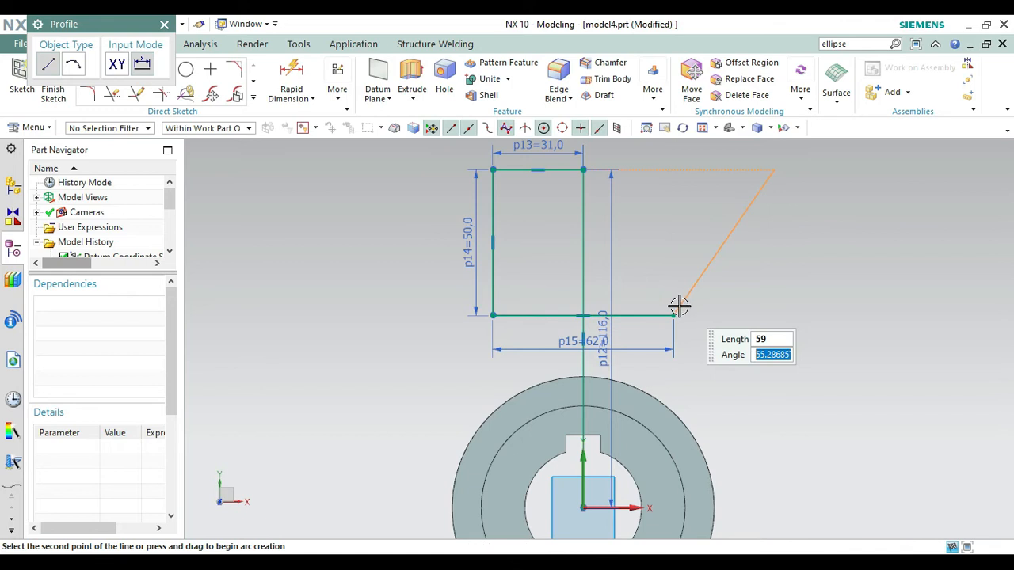
{"action": "left_click", "coordinate": [672, 316]}
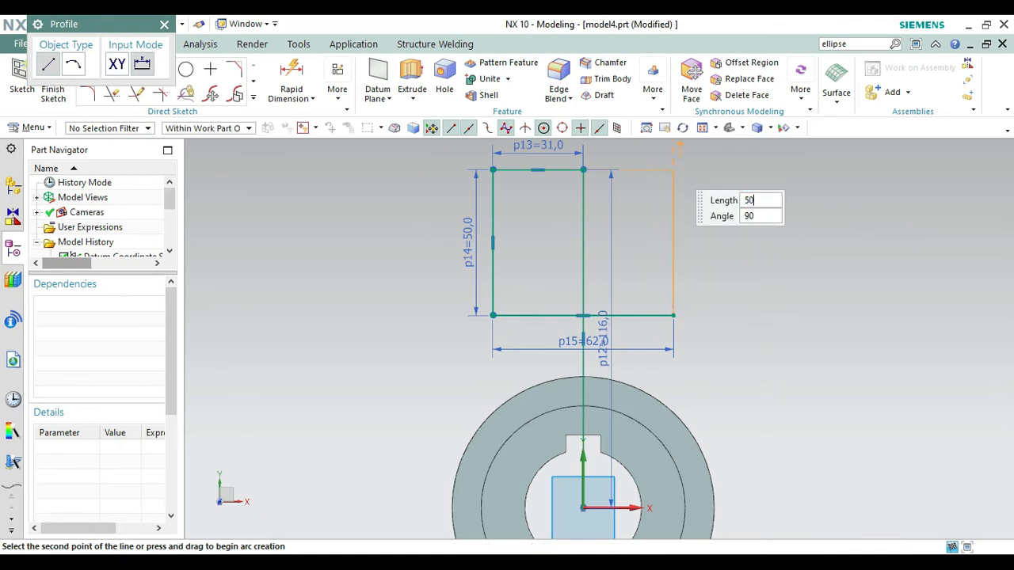
{"action": "left_click", "coordinate": [671, 164]}
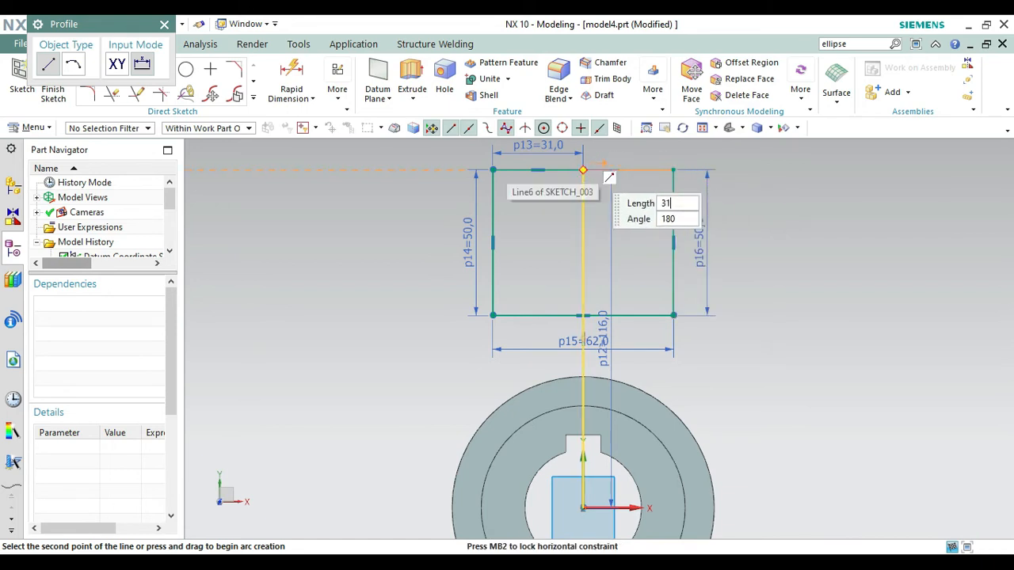
{"action": "left_click", "coordinate": [585, 168]}
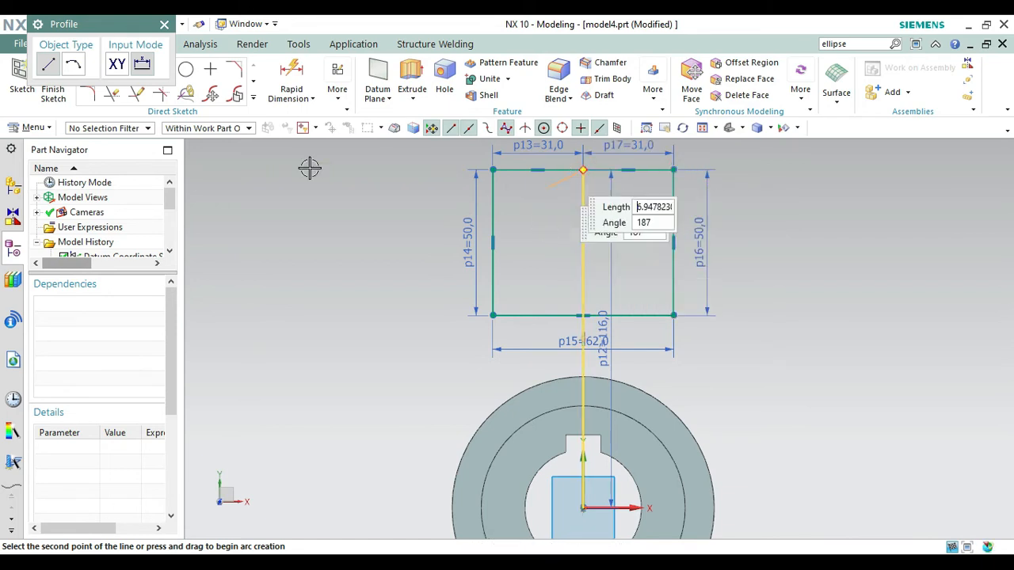
{"action": "left_click", "coordinate": [164, 26]}
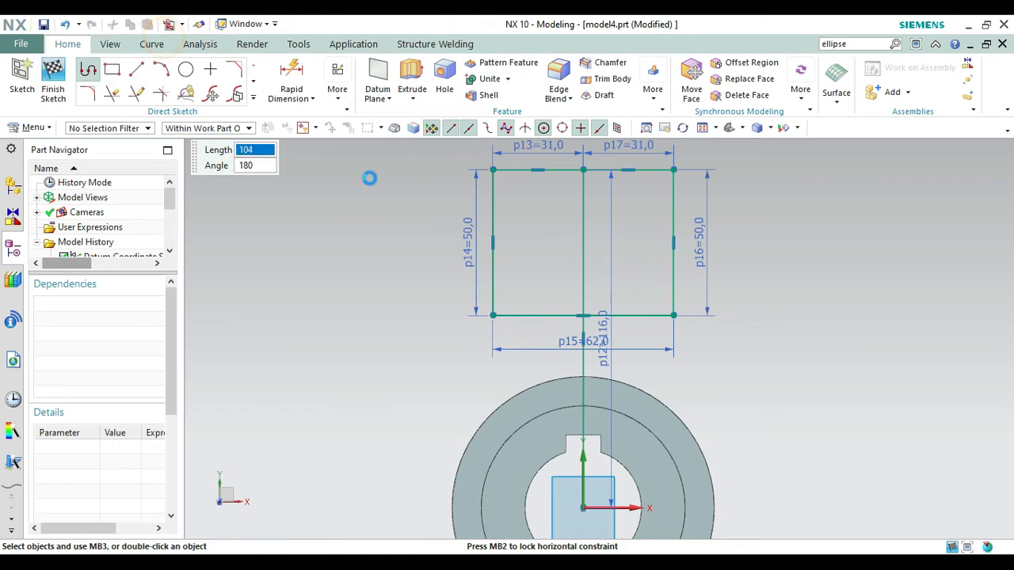
Delete the vertical construction line running from the origin through the rectangle and finish the sketch
{"action": "left_click", "coordinate": [583, 256]}
{"action": "key", "text": "Delete"}
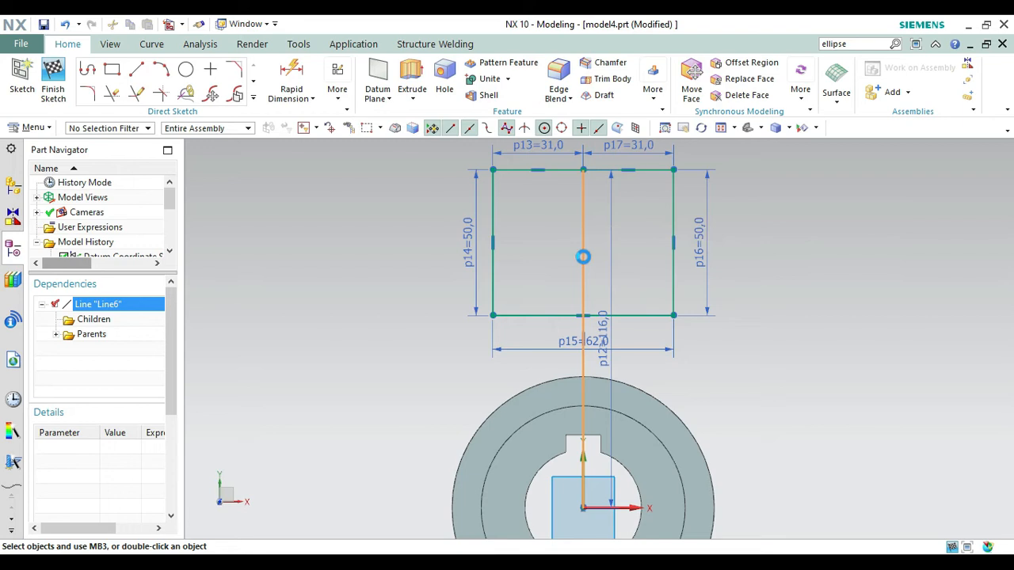
{"action": "left_click", "coordinate": [57, 98]}
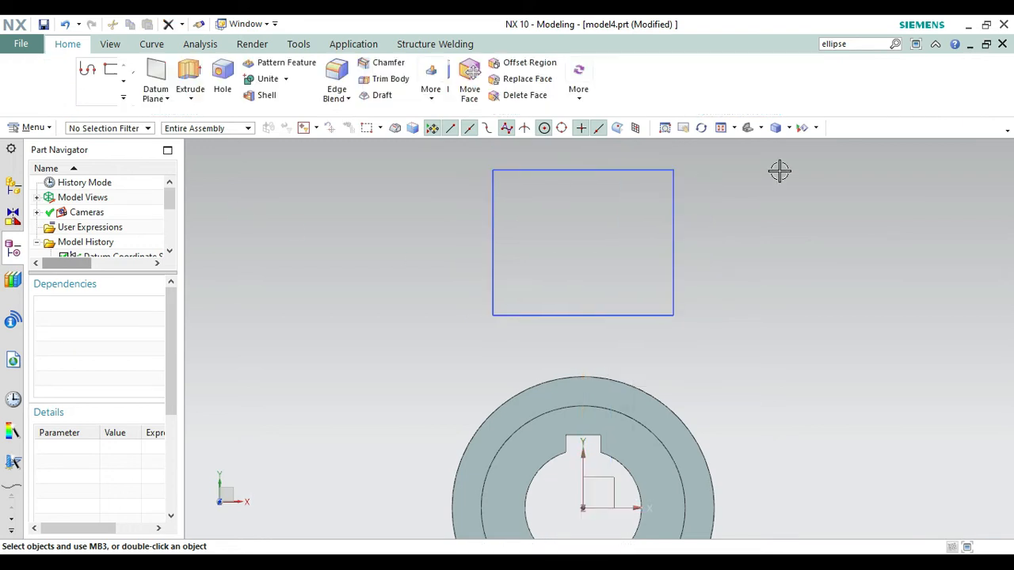
Set up an extrusion of the rectangle along the cylinder's axis, starting at 35 mm and ending at 55 mm
{"action": "left_click", "coordinate": [745, 128]}
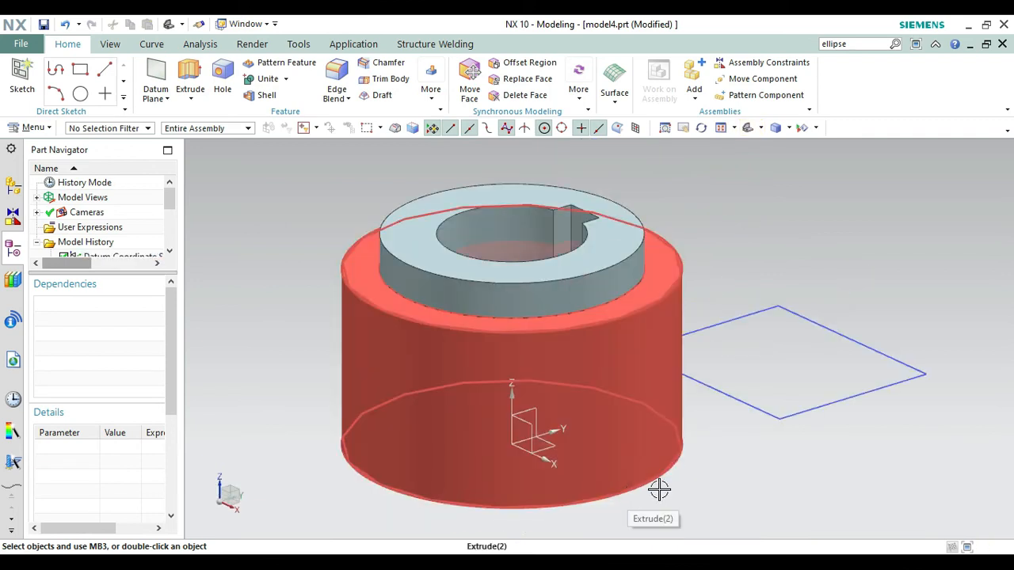
{"action": "right_click", "coordinate": [799, 462]}
{"action": "left_click", "coordinate": [826, 295]}
{"action": "left_click_drag", "start_coordinate": [688, 313], "coordinate": [776, 308]}
{"action": "key", "text": "Escape"}
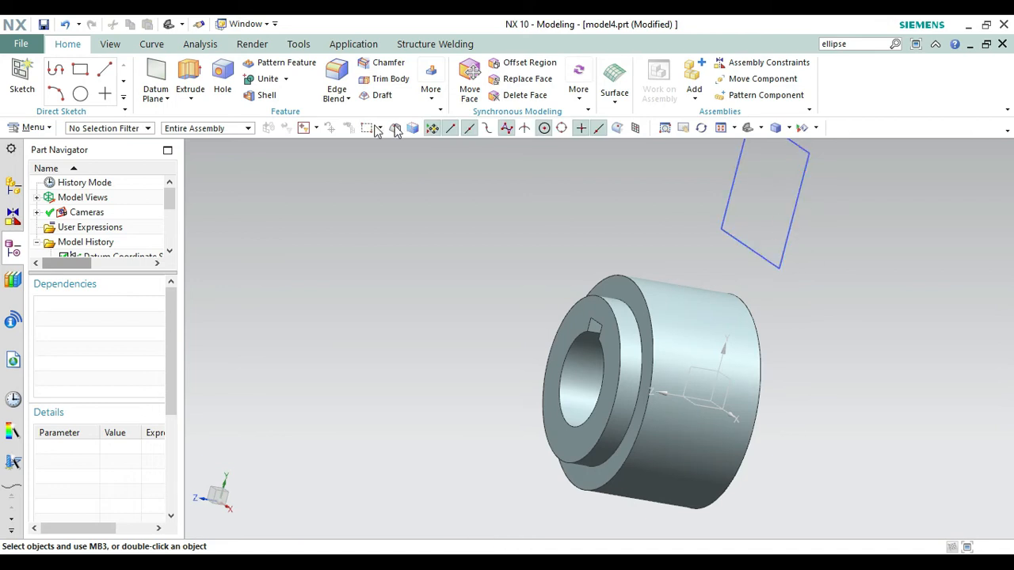
{"action": "left_click", "coordinate": [190, 75]}
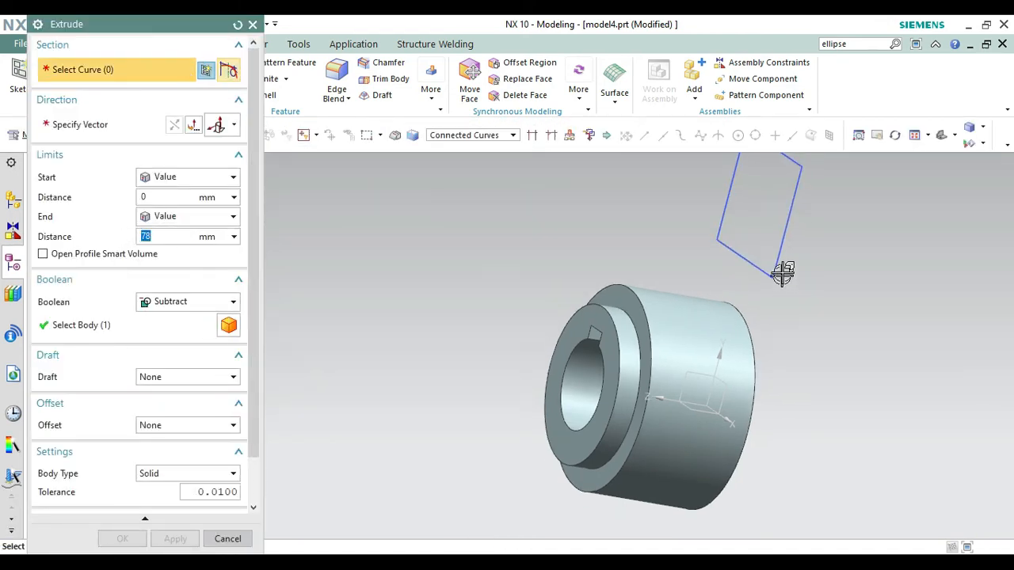
{"action": "left_click", "coordinate": [782, 233]}
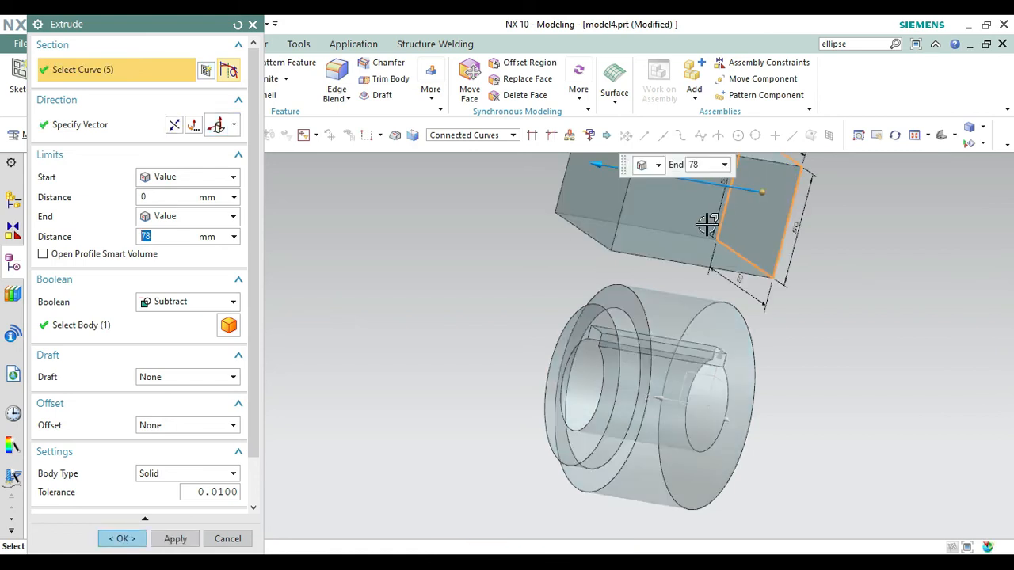
{"action": "left_click", "coordinate": [172, 198]}
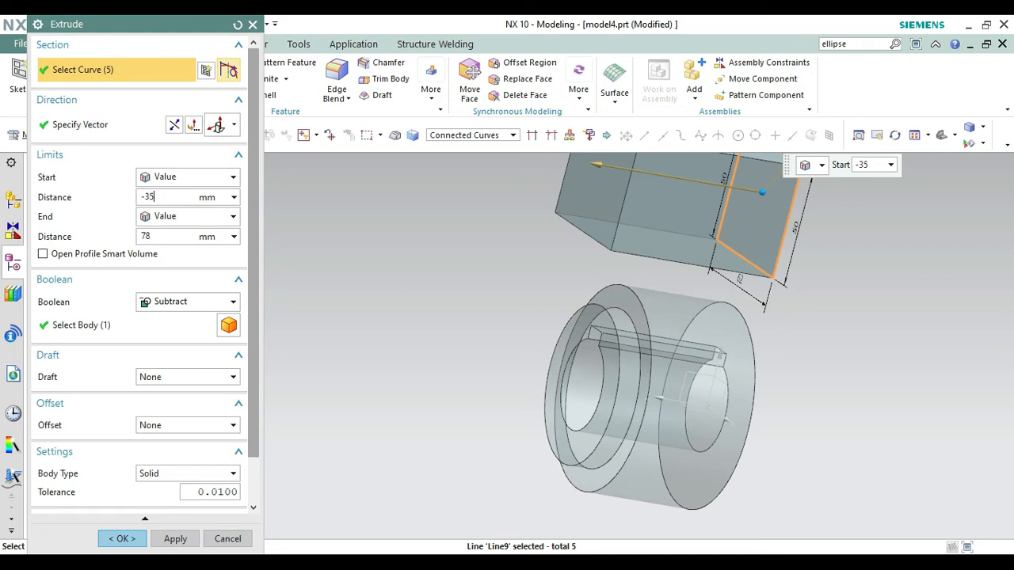
{"action": "type", "text": "-35"}
{"action": "key", "text": "Return"}
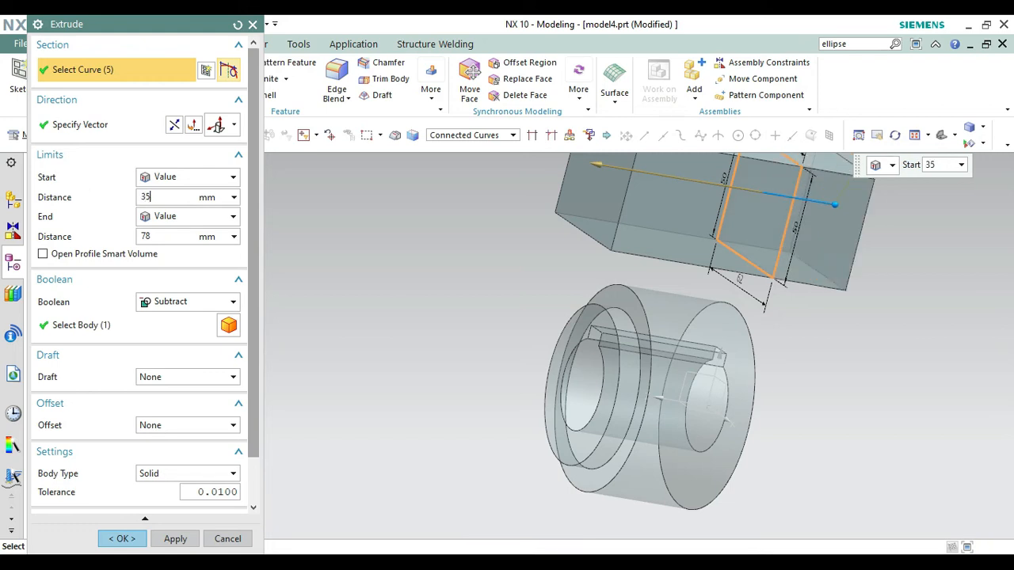
{"action": "left_click", "coordinate": [168, 237]}
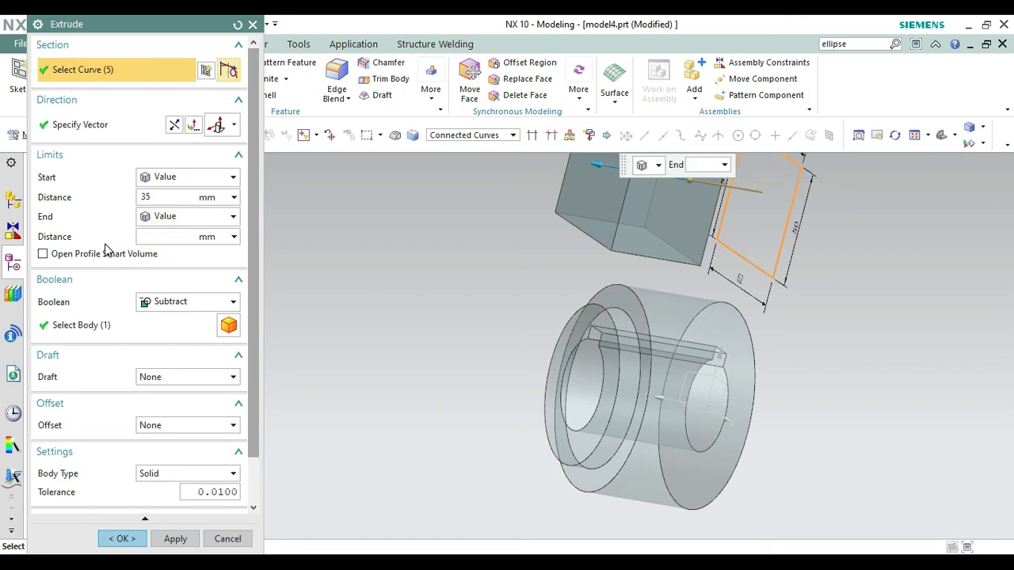
Set the extrusion's Boolean to None and create the rectangular block as a separate body
{"action": "left_click", "coordinate": [190, 302]}
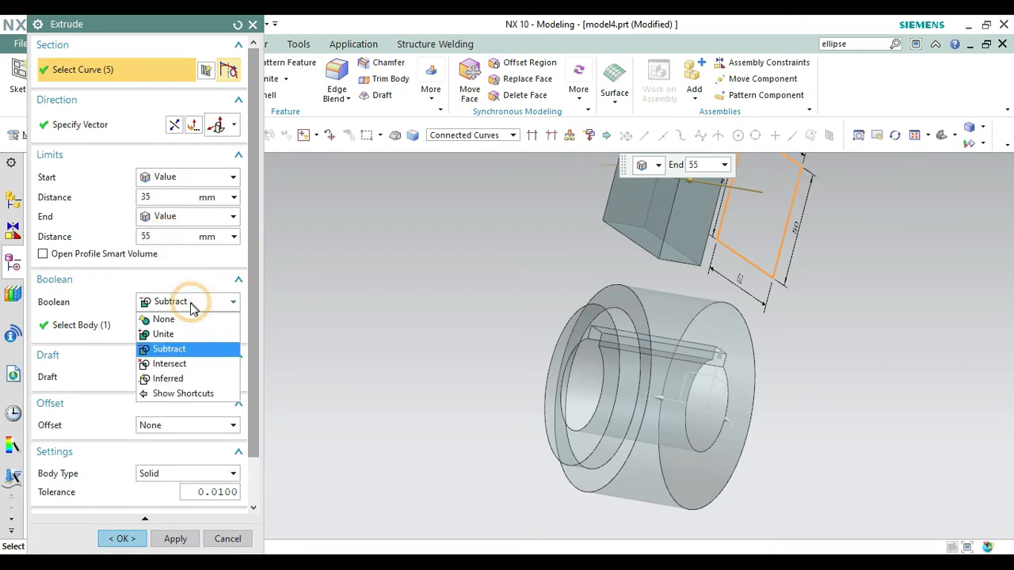
{"action": "left_click", "coordinate": [187, 306]}
{"action": "left_click", "coordinate": [198, 307]}
{"action": "left_click", "coordinate": [185, 320]}
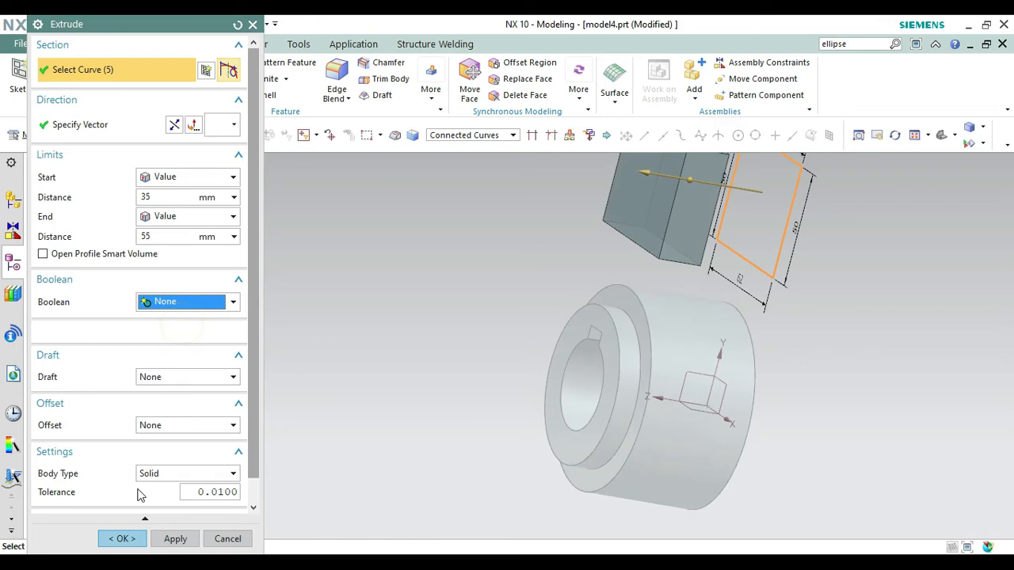
{"action": "left_click", "coordinate": [122, 539]}
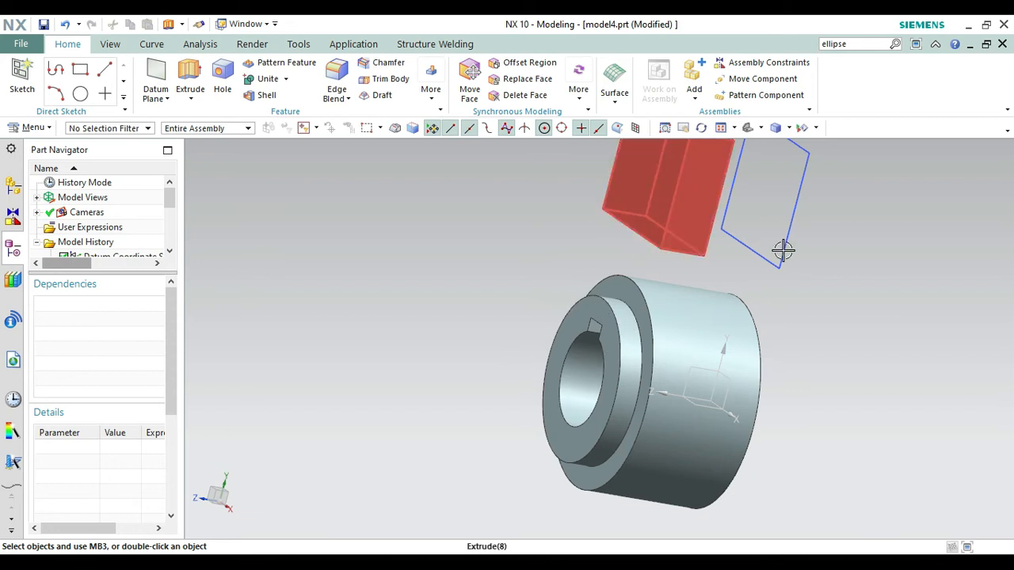
Hide the rectangle's sketch beneath the extruded block
{"action": "right_click", "coordinate": [795, 219]}
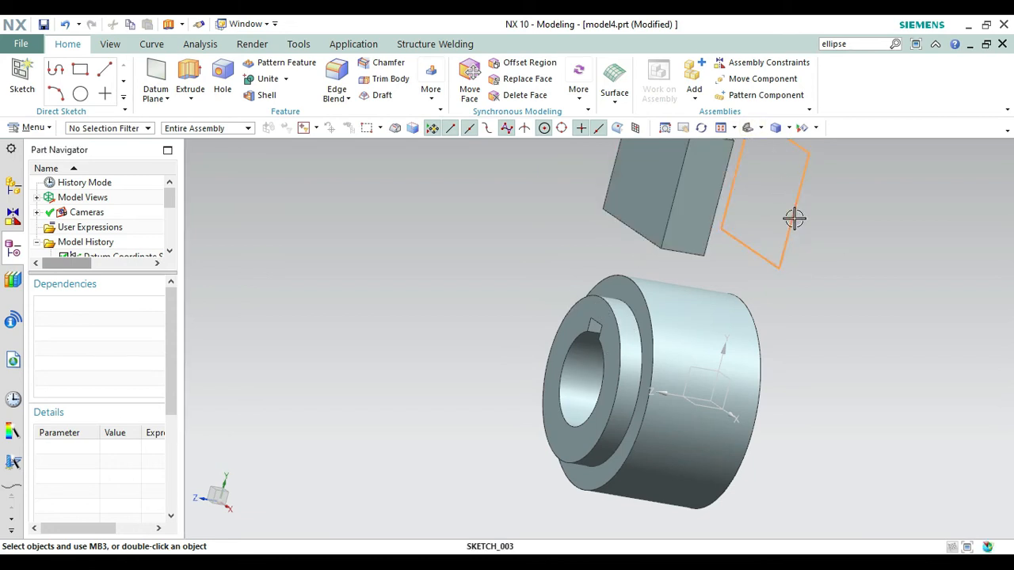
{"action": "left_click", "coordinate": [818, 219]}
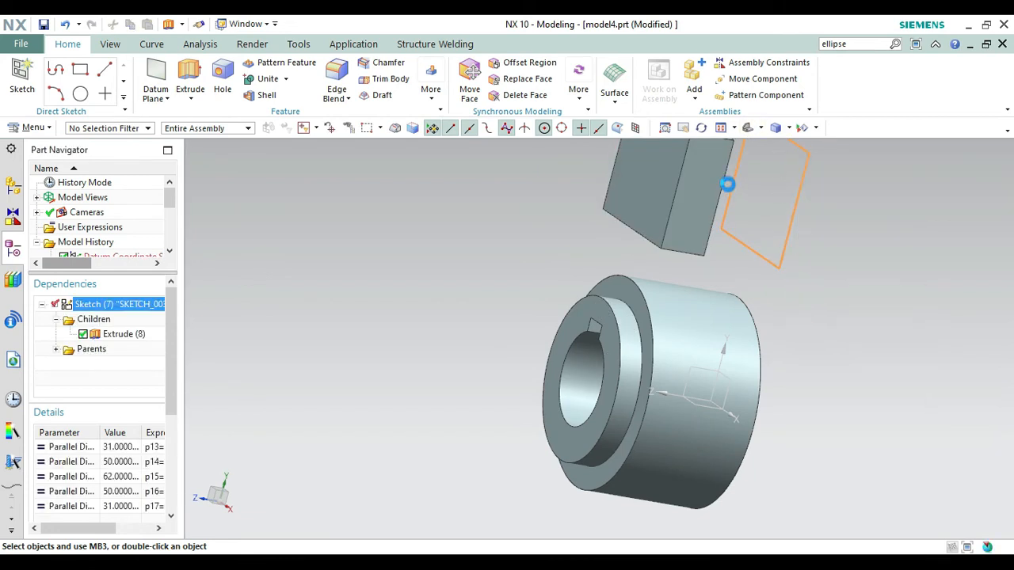
{"action": "left_click", "coordinate": [748, 127]}
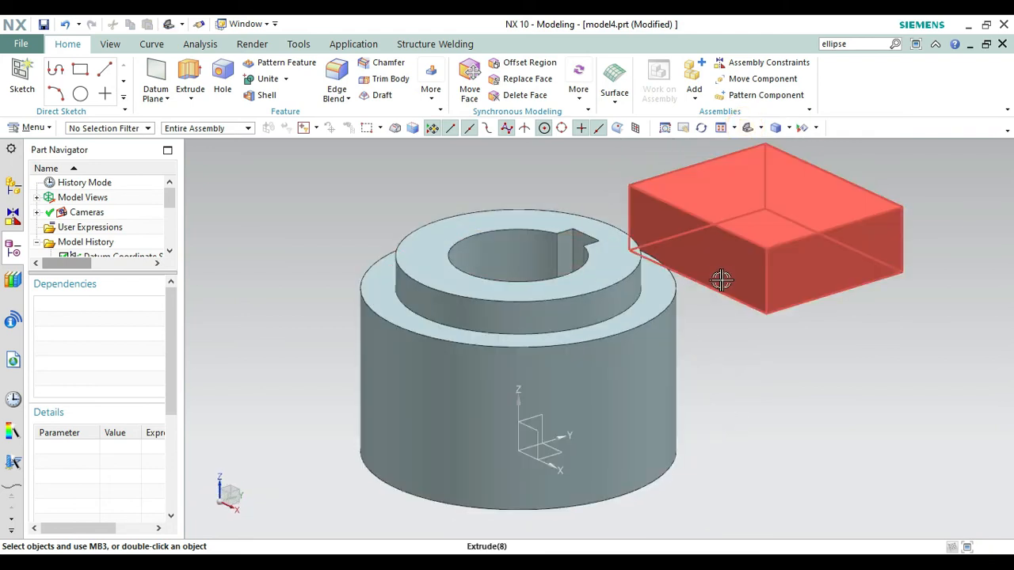
{"action": "left_click", "coordinate": [861, 399]}
Start a sketch on the underside face of the offset rectangular block
{"action": "right_click", "coordinate": [887, 313]}
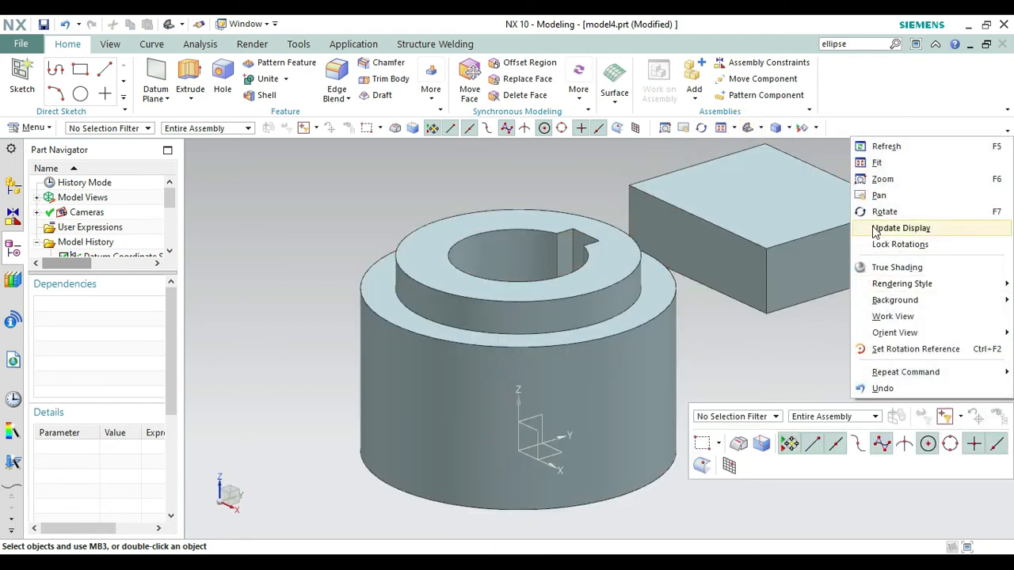
{"action": "left_click", "coordinate": [871, 211]}
{"action": "left_click_drag", "start_coordinate": [903, 320], "coordinate": [770, 331]}
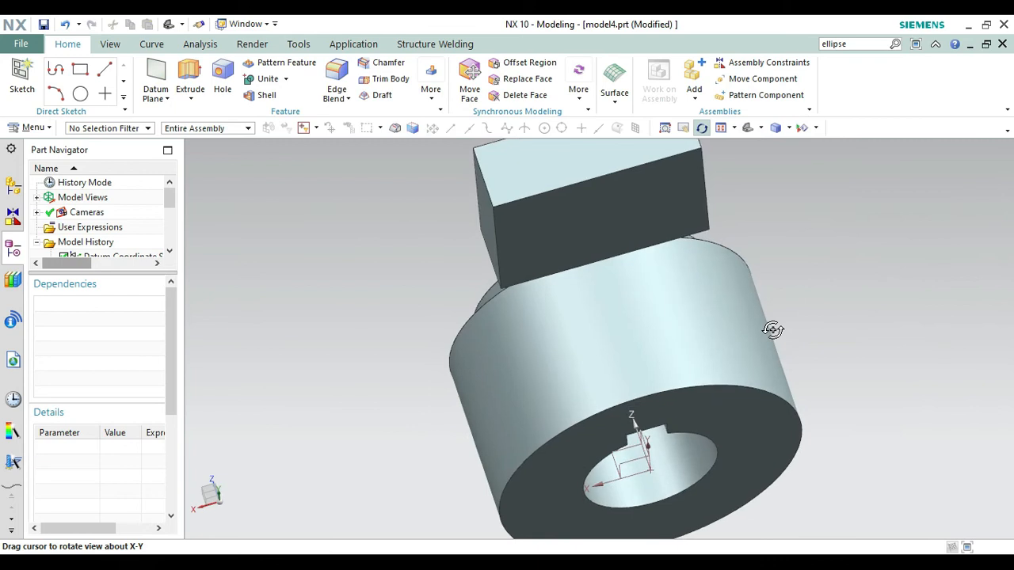
{"action": "key", "text": "Escape"}
{"action": "left_click", "coordinate": [22, 75]}
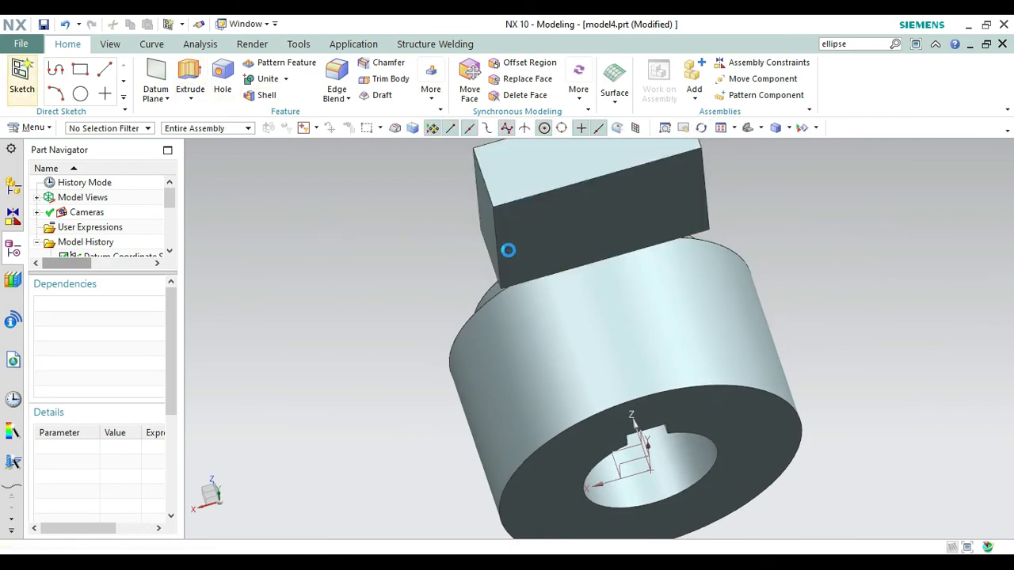
{"action": "left_click", "coordinate": [595, 211]}
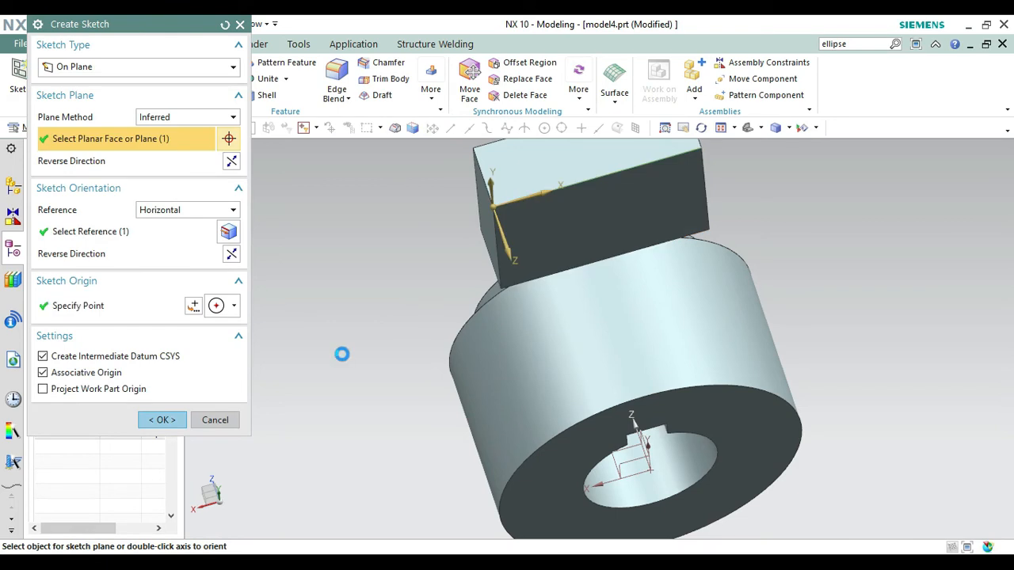
{"action": "left_click", "coordinate": [162, 420]}
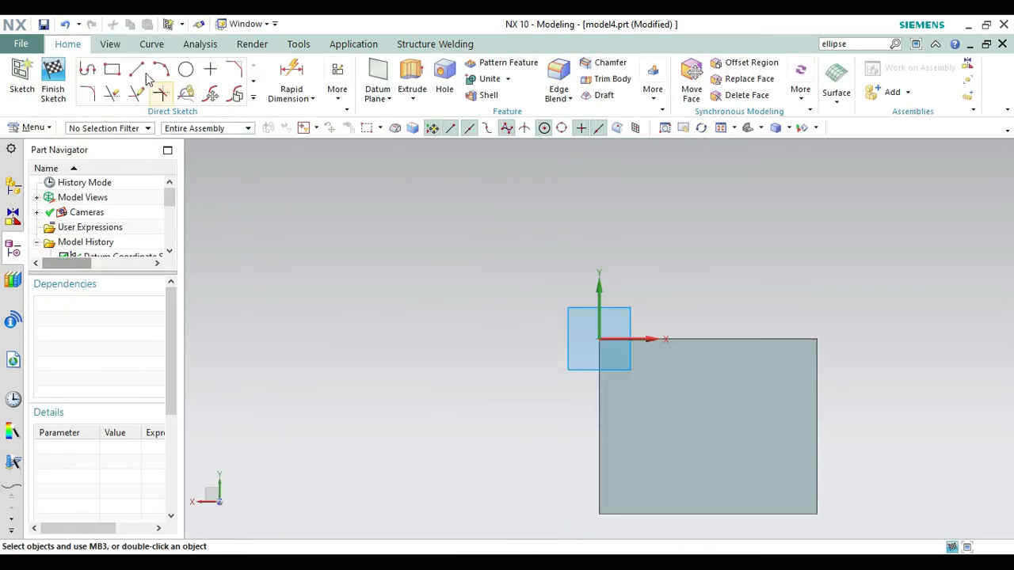
Sketch a 62 by 15 mm rectangle along the underside's edge nearest the cylinder, starting at its corner, and finish the sketch
{"action": "left_click", "coordinate": [113, 75]}
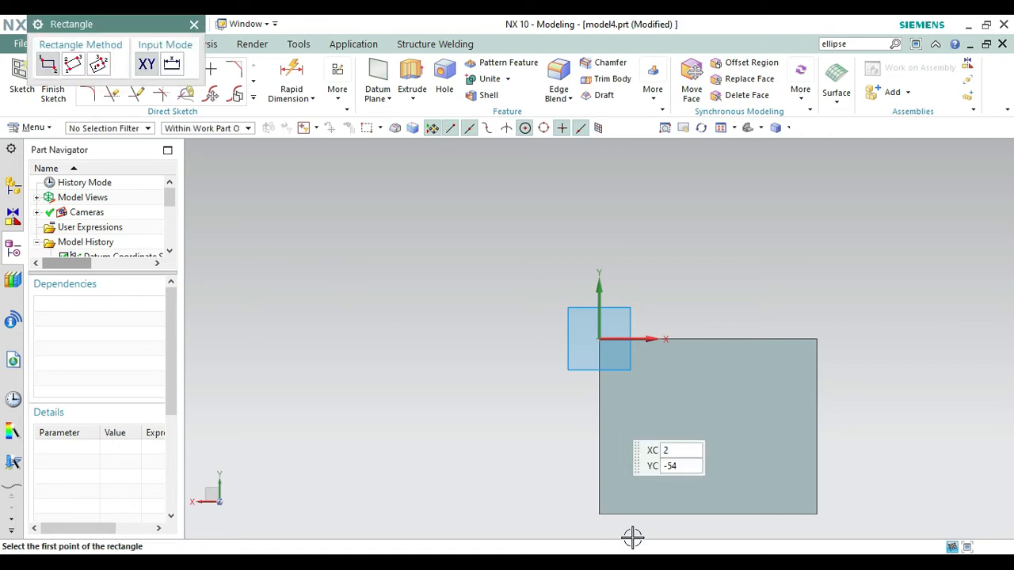
{"action": "left_click", "coordinate": [600, 513]}
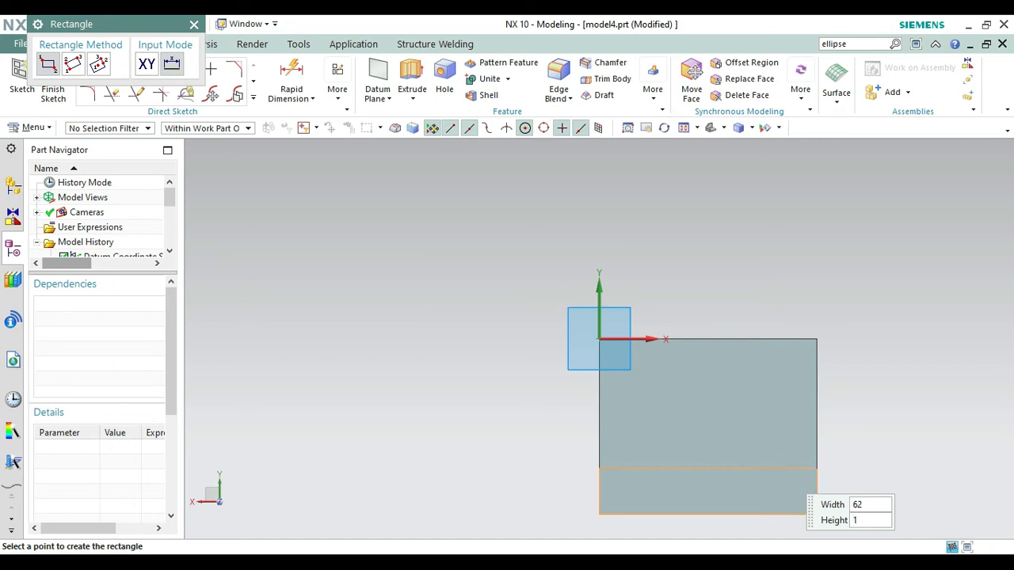
{"action": "left_click", "coordinate": [782, 469]}
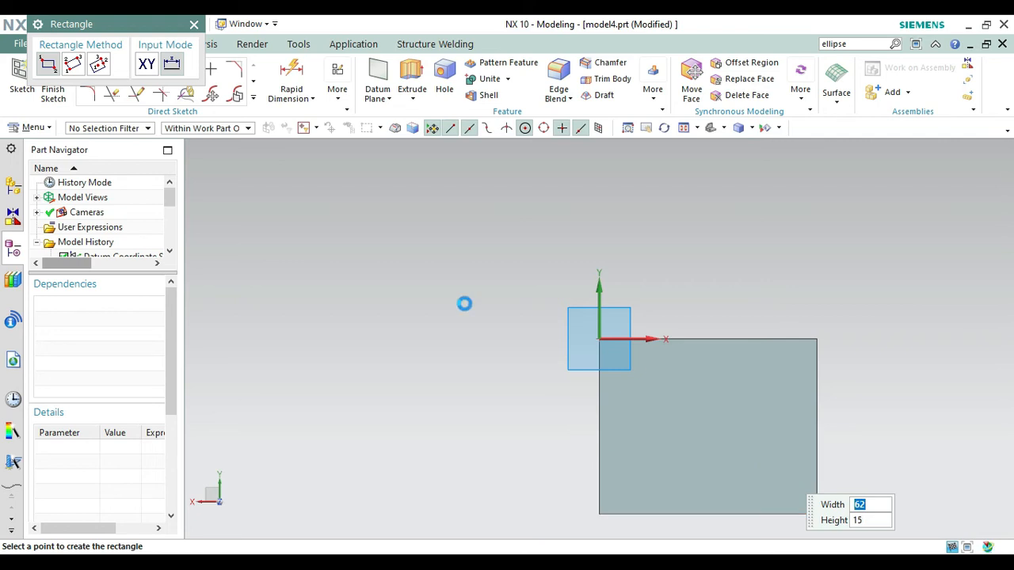
{"action": "left_click", "coordinate": [194, 24]}
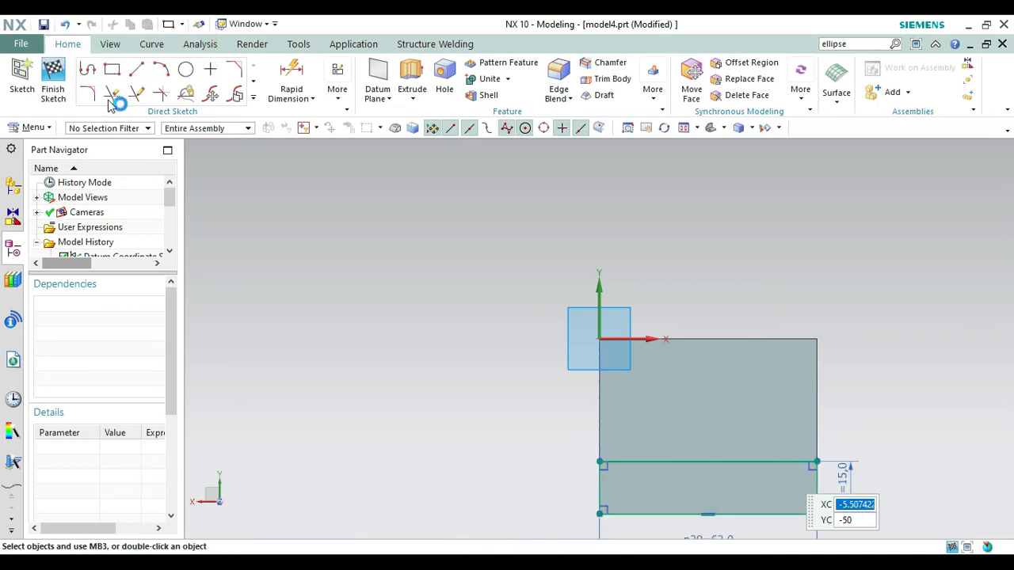
{"action": "left_click", "coordinate": [53, 79]}
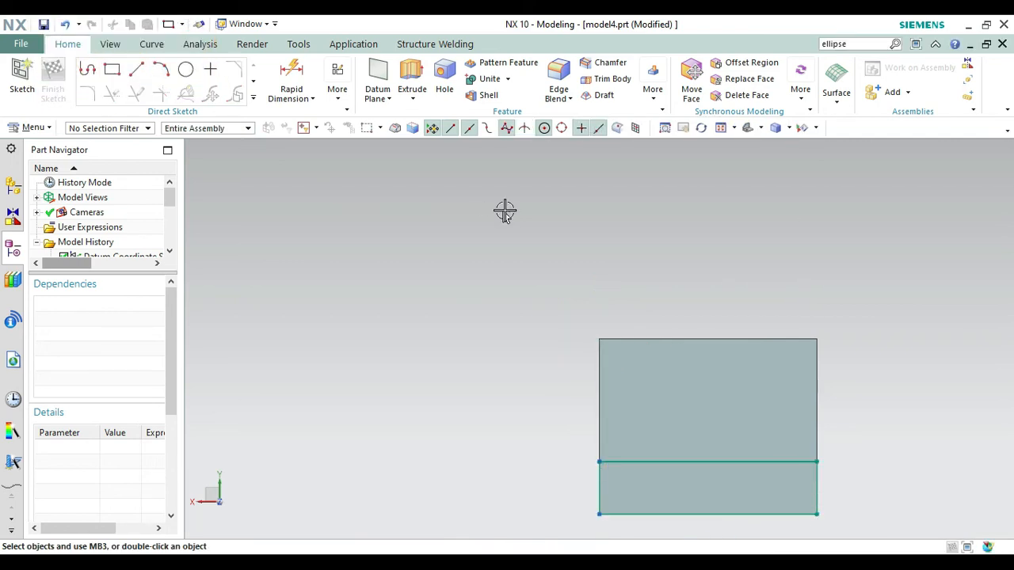
Set up a downward extrusion of the underside rectangle, starting at 0 mm and ending at 35 mm
{"action": "left_click", "coordinate": [790, 128]}
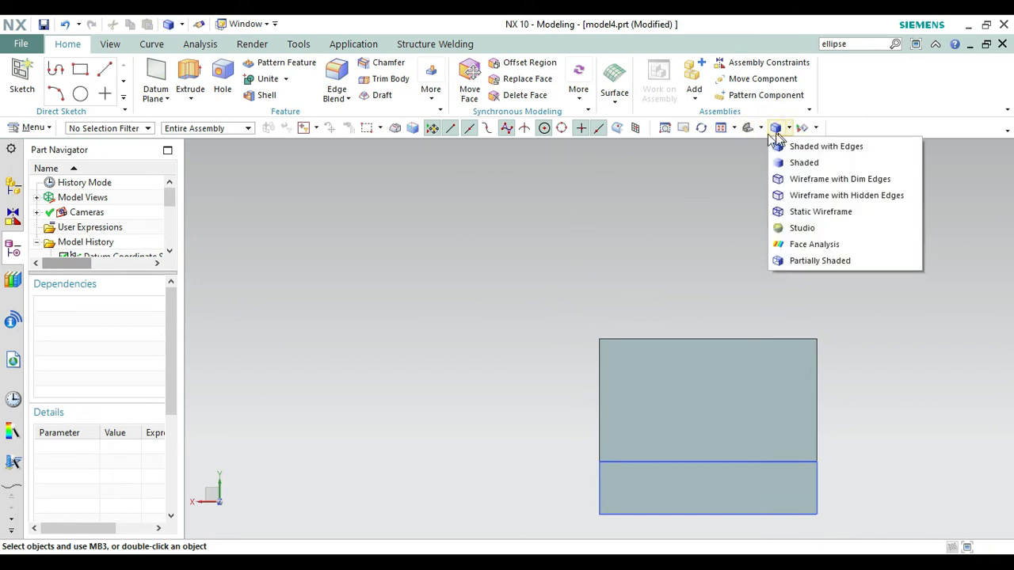
{"action": "left_click", "coordinate": [760, 129]}
{"action": "left_click", "coordinate": [761, 129]}
{"action": "left_click", "coordinate": [755, 147]}
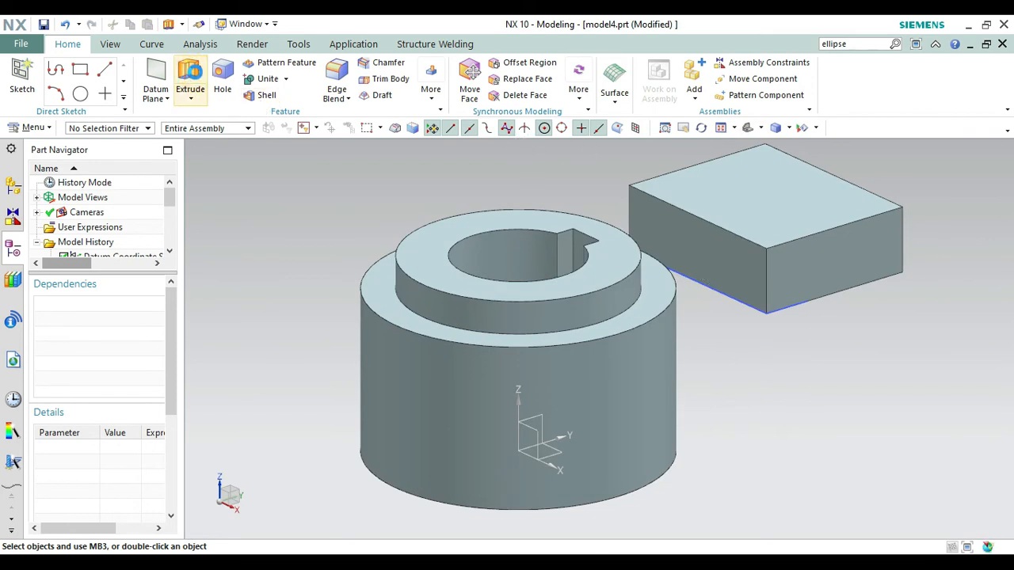
{"action": "left_click", "coordinate": [190, 80]}
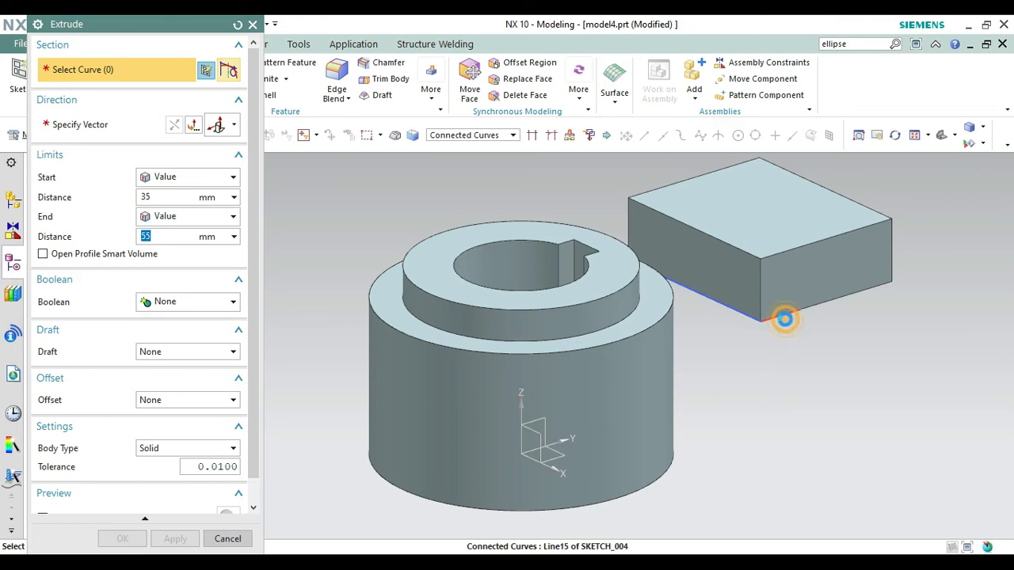
{"action": "left_click", "coordinate": [784, 317]}
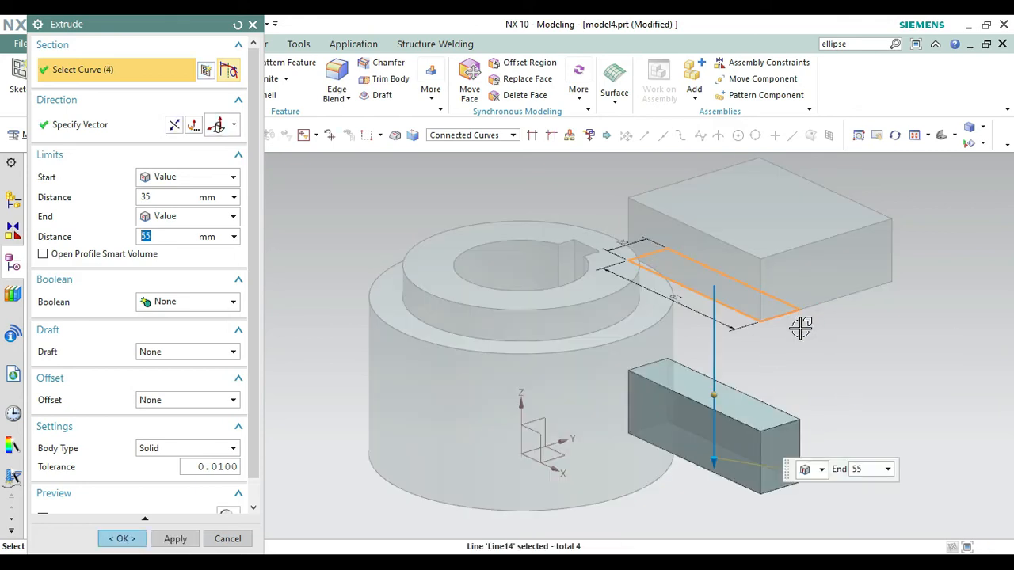
{"action": "left_click", "coordinate": [153, 197]}
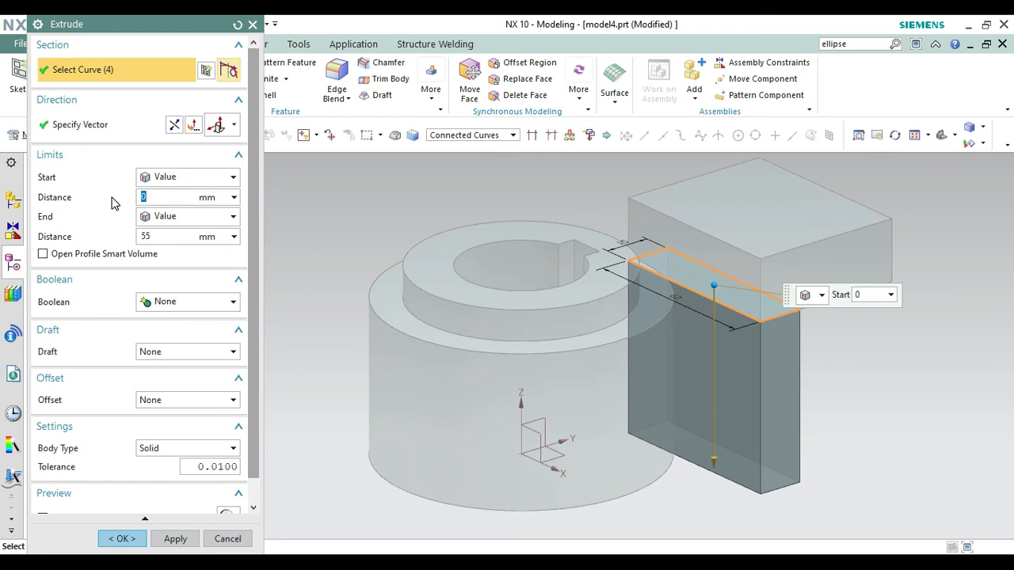
{"action": "left_click", "coordinate": [143, 235]}
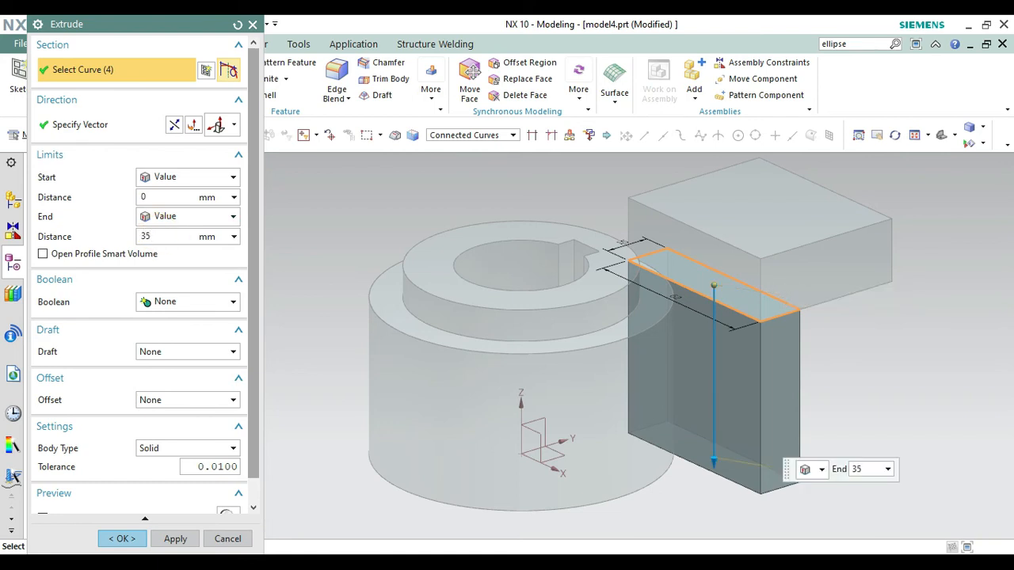
{"action": "key", "text": "Return"}
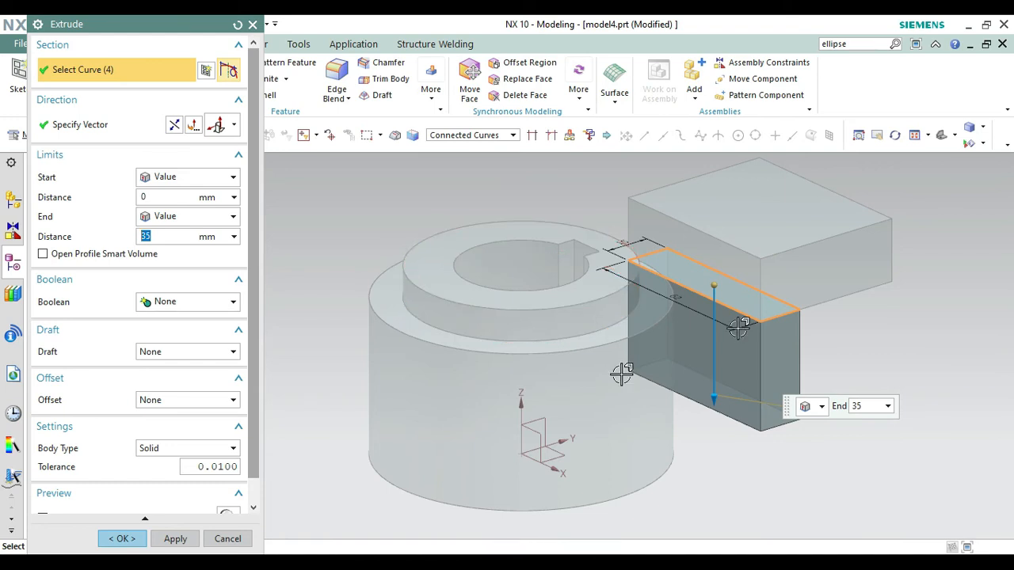
Unite the downward extrusion with the rectangular block and hide its sketch
{"action": "left_click", "coordinate": [204, 302]}
{"action": "left_click", "coordinate": [198, 334]}
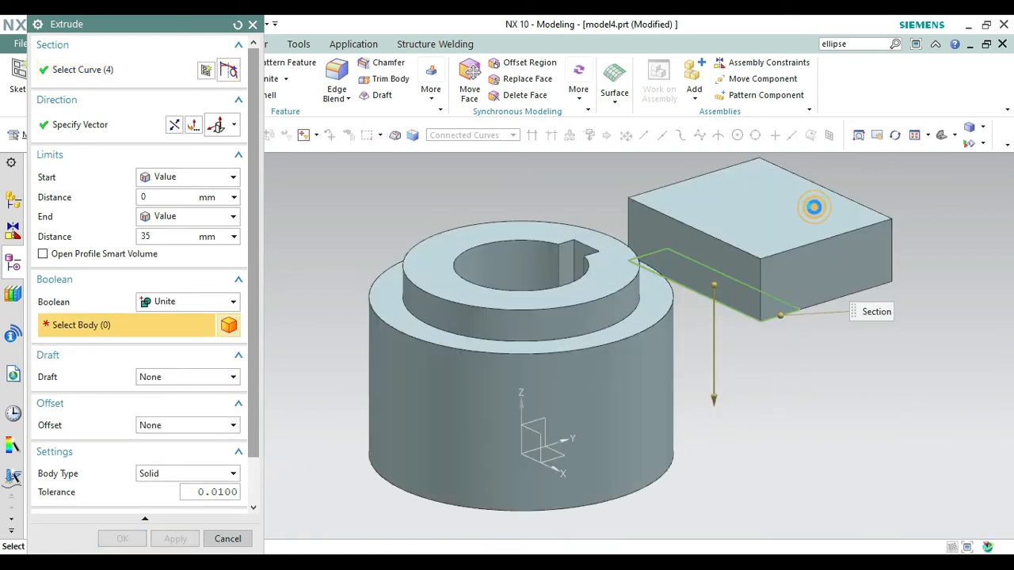
{"action": "left_click", "coordinate": [816, 206]}
{"action": "left_click", "coordinate": [123, 538]}
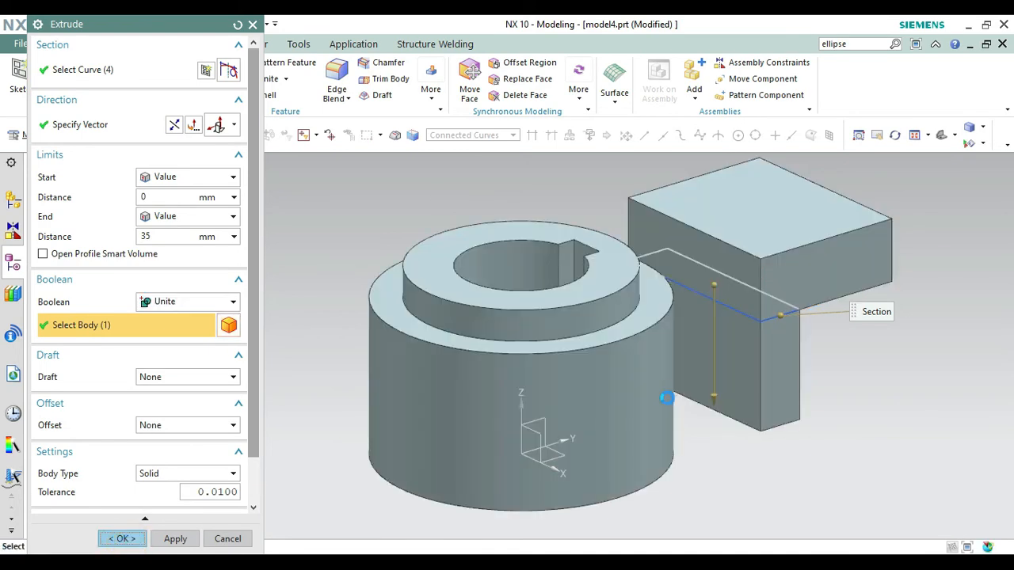
{"action": "right_click", "coordinate": [764, 314]}
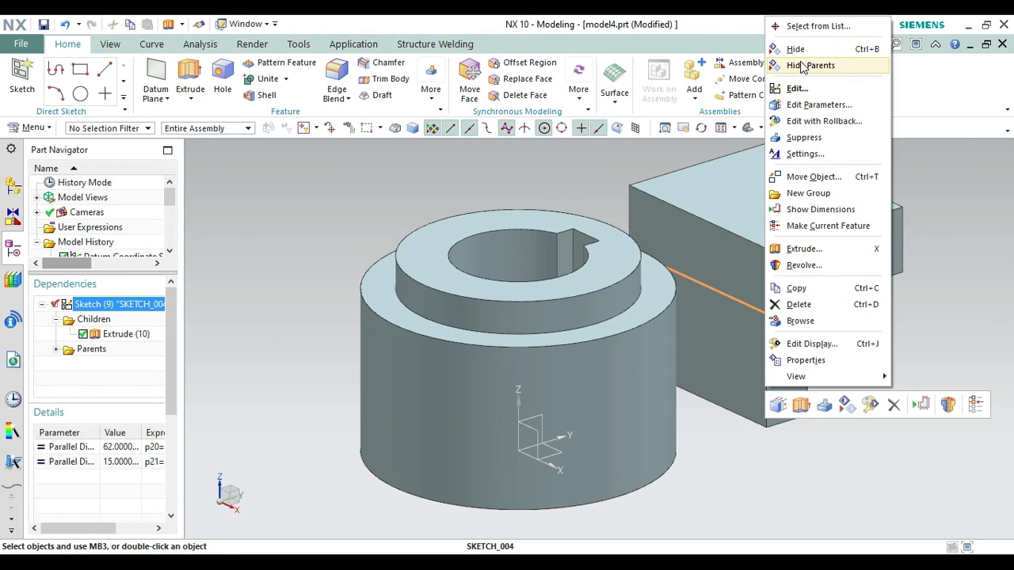
{"action": "left_click", "coordinate": [864, 49]}
Start a sketch on the tall face of the L-shaped block that faces the cylinder
{"action": "right_click", "coordinate": [926, 324]}
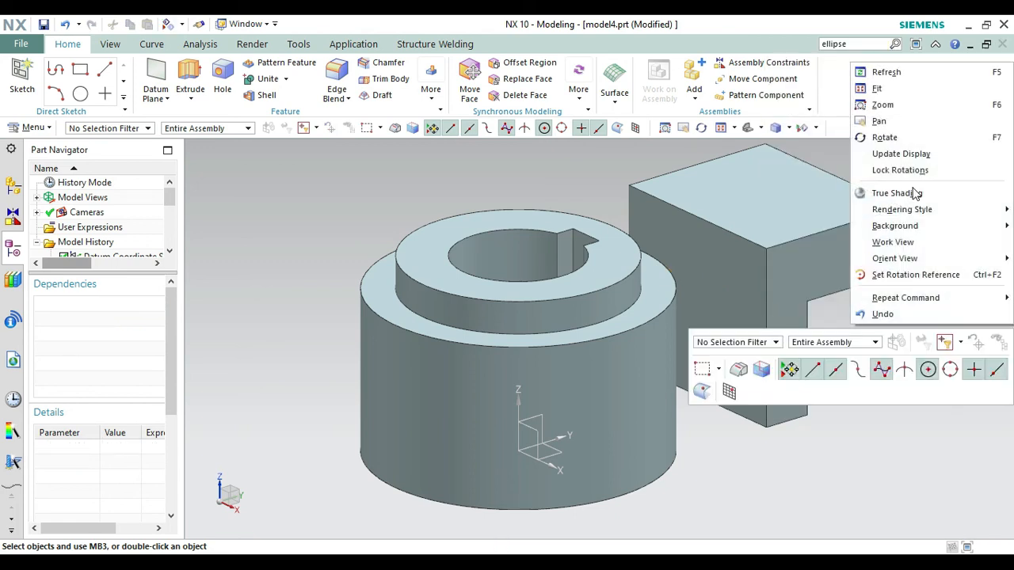
{"action": "left_click", "coordinate": [890, 135]}
{"action": "left_click_drag", "start_coordinate": [923, 303], "coordinate": [942, 324]}
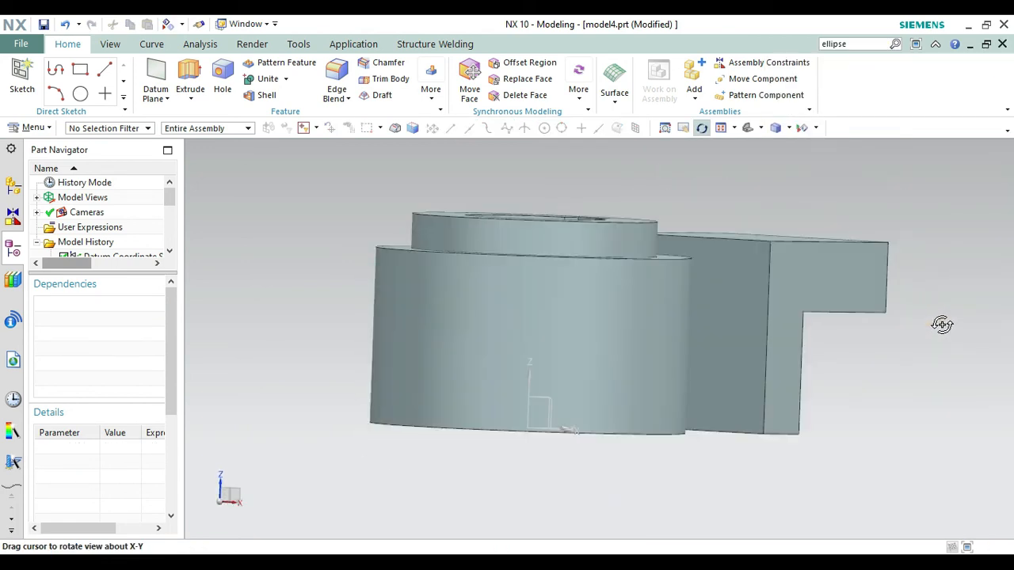
{"action": "key", "text": "Escape"}
{"action": "left_click", "coordinate": [22, 79]}
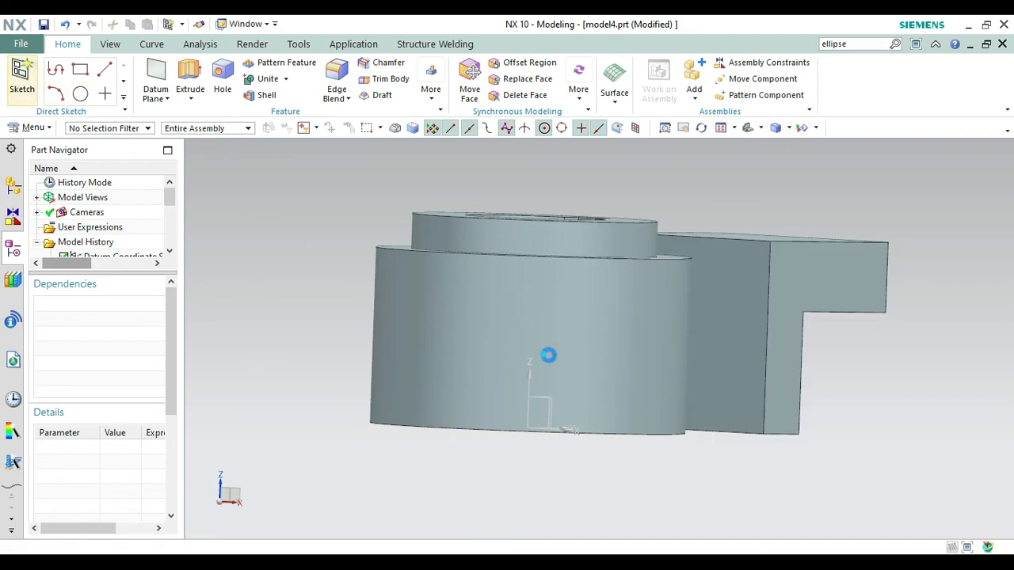
{"action": "left_click", "coordinate": [740, 352]}
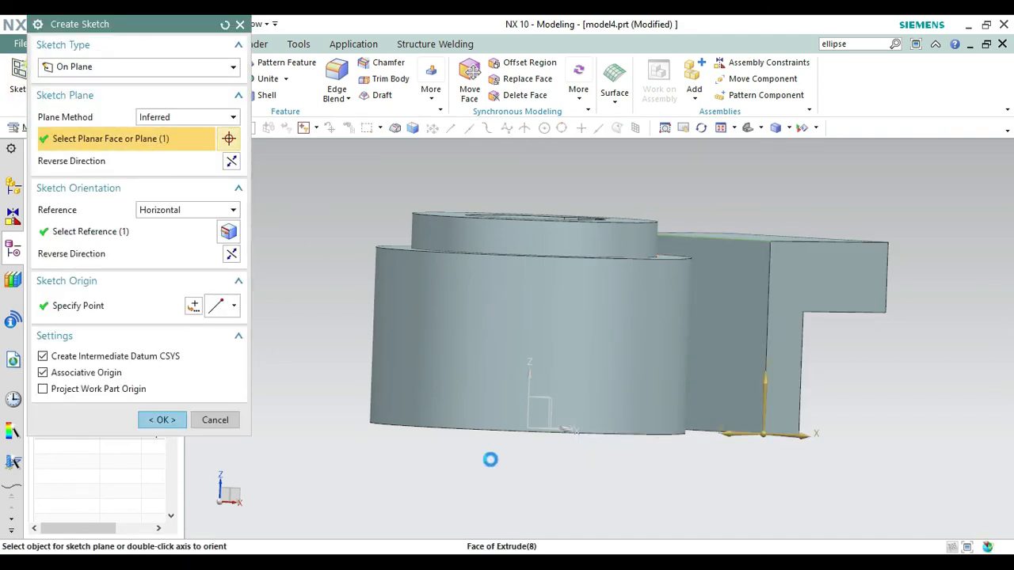
{"action": "left_click", "coordinate": [156, 420]}
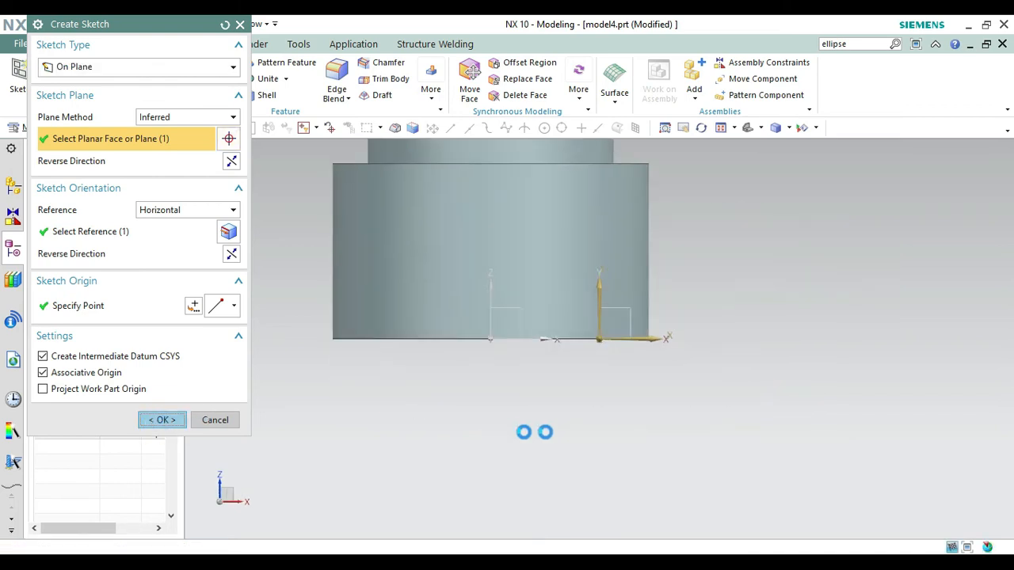
Sketch a 62 by 15 mm rectangle from the sketch origin along the tall face's lower edge and finish the sketch
{"action": "right_click", "coordinate": [713, 398]}
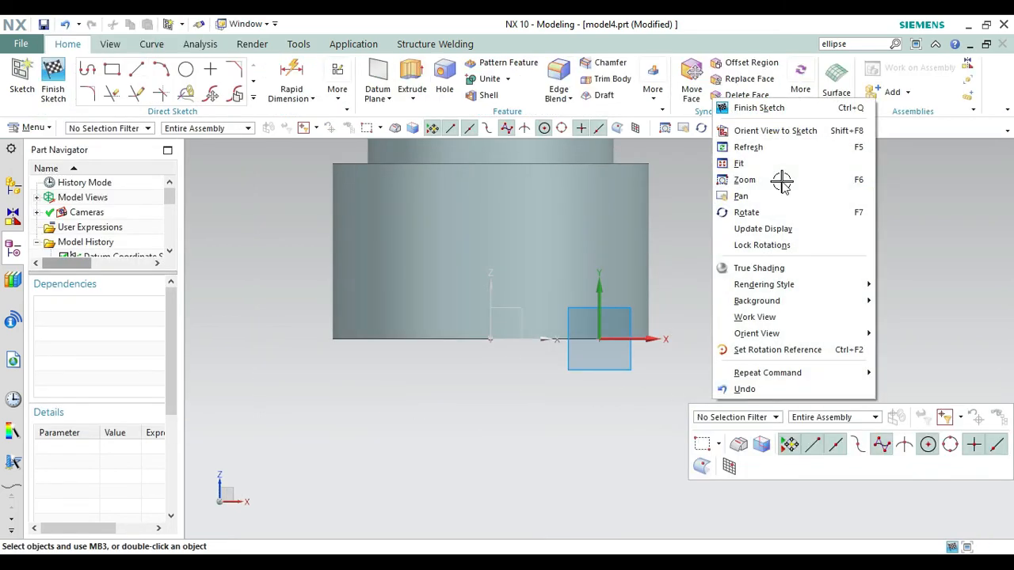
{"action": "left_click", "coordinate": [767, 212]}
{"action": "left_click_drag", "start_coordinate": [766, 213], "coordinate": [741, 277]}
{"action": "key", "text": "Escape"}
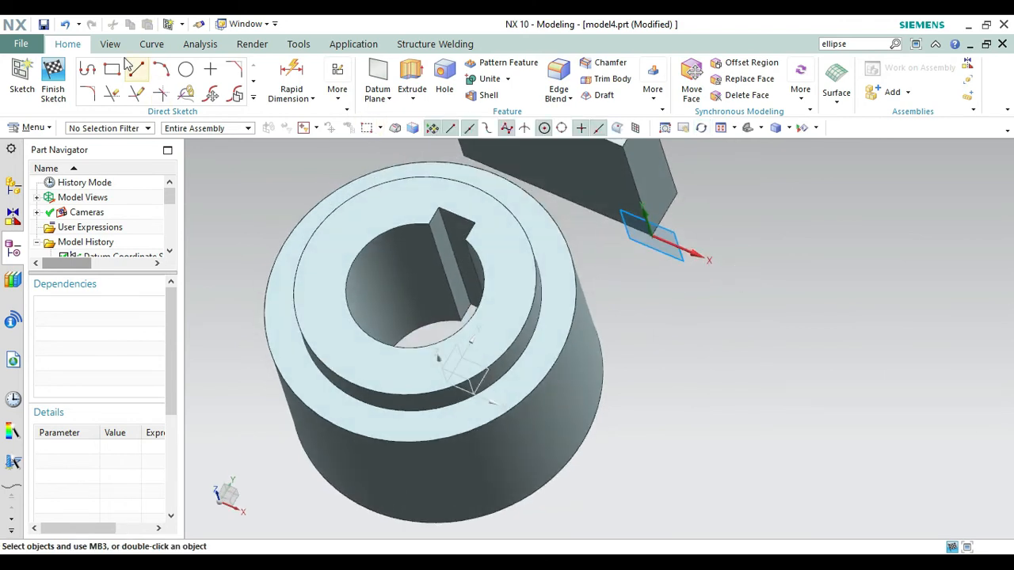
{"action": "right_click", "coordinate": [835, 297]}
{"action": "left_click", "coordinate": [868, 129]}
{"action": "left_click_drag", "start_coordinate": [792, 250], "coordinate": [703, 381]}
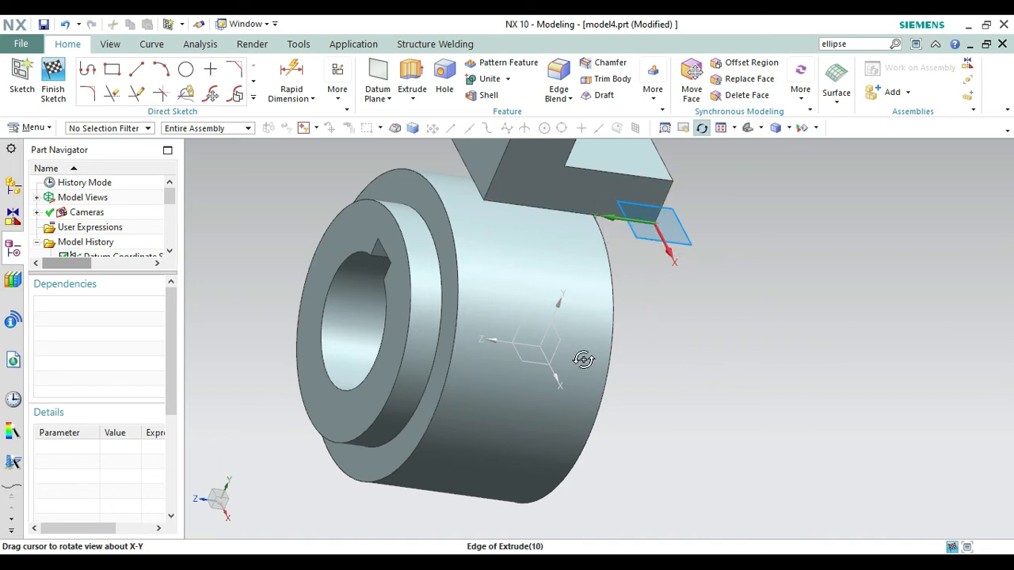
{"action": "left_click_drag", "start_coordinate": [731, 310], "coordinate": [808, 292]}
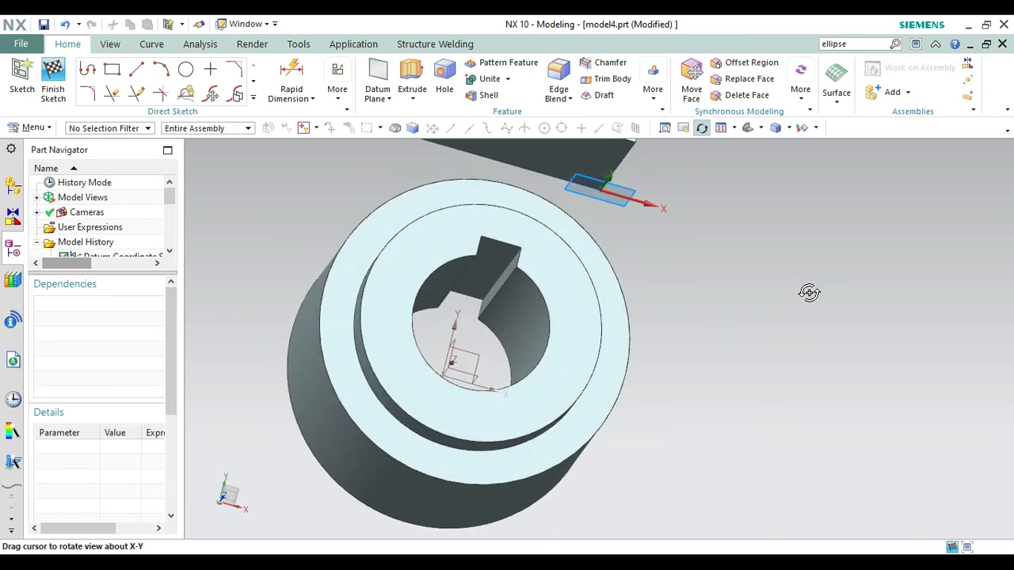
{"action": "right_click", "coordinate": [808, 292]}
{"action": "left_click", "coordinate": [836, 113]}
{"action": "left_click_drag", "start_coordinate": [740, 309], "coordinate": [796, 408]}
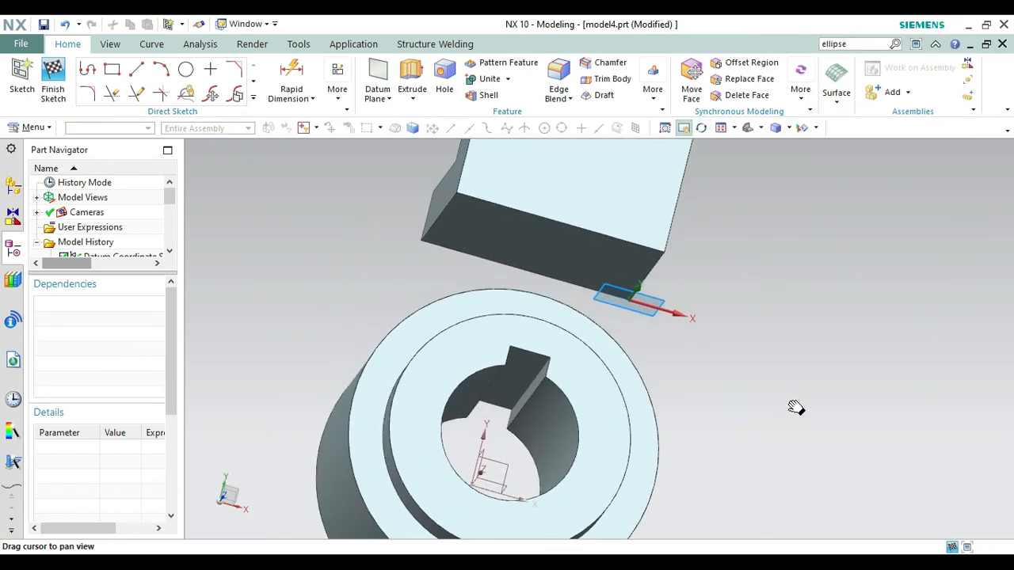
{"action": "key", "text": "Escape"}
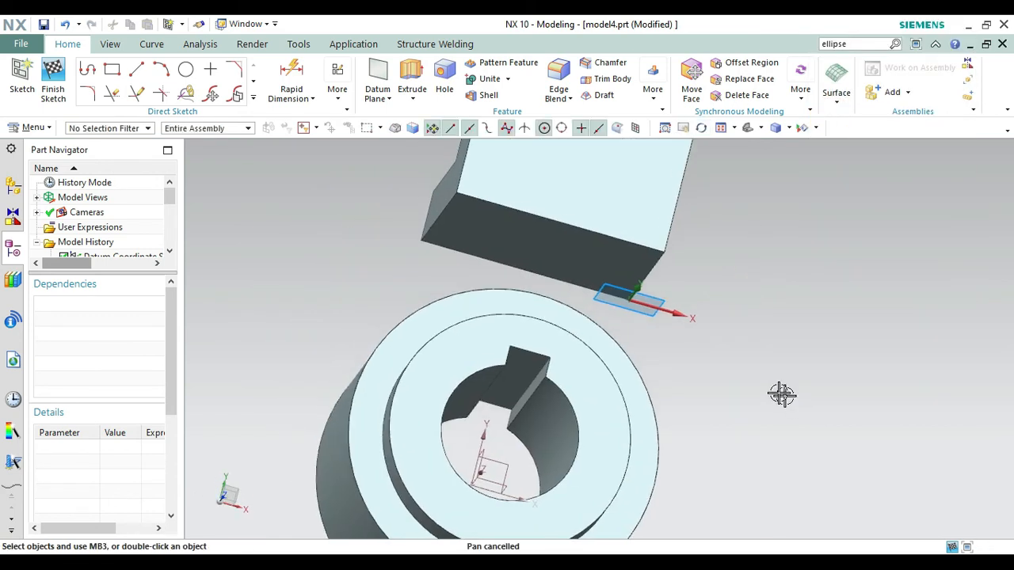
{"action": "left_click", "coordinate": [112, 70]}
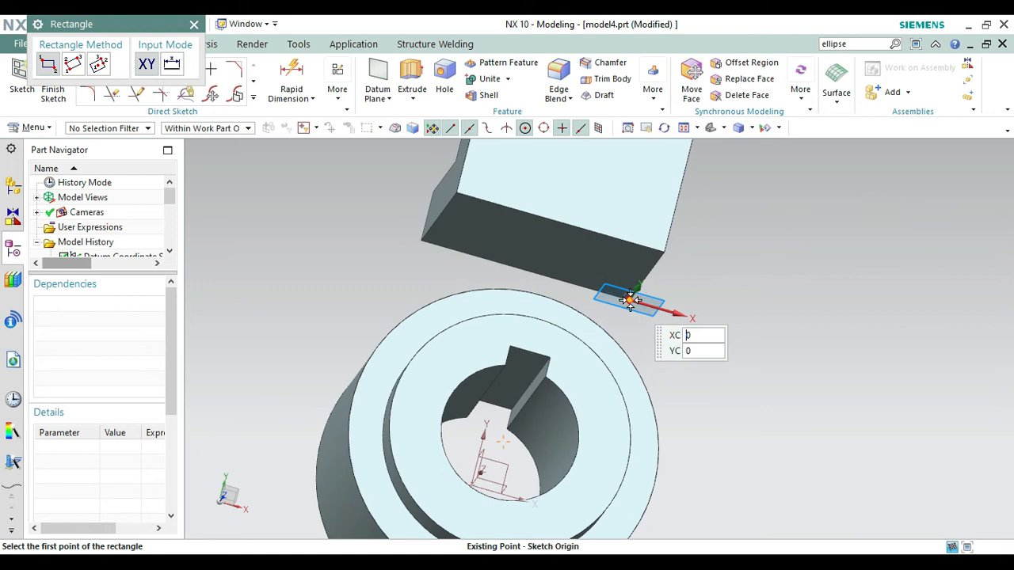
{"action": "left_click", "coordinate": [631, 298]}
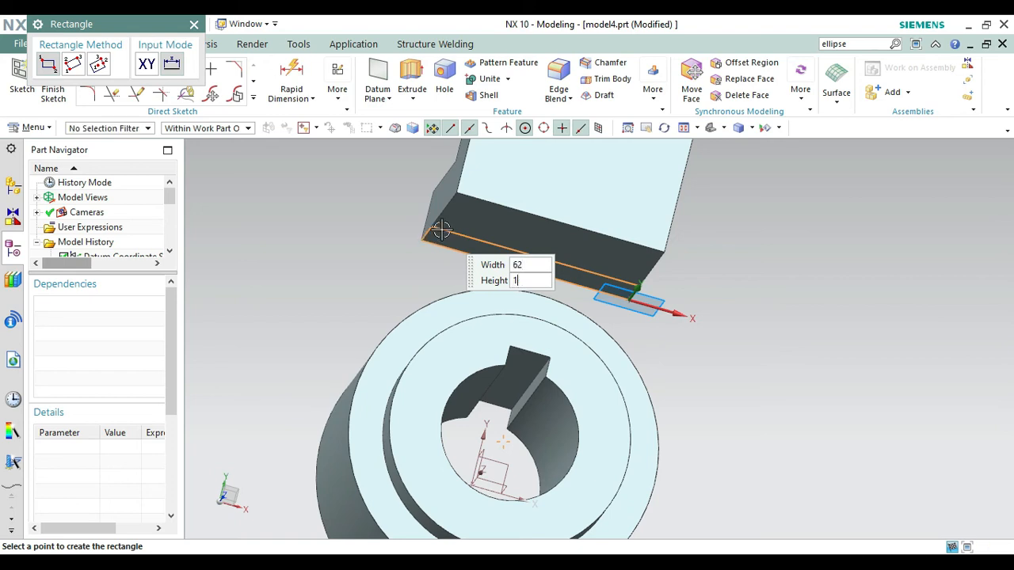
{"action": "key", "text": "Tab"}
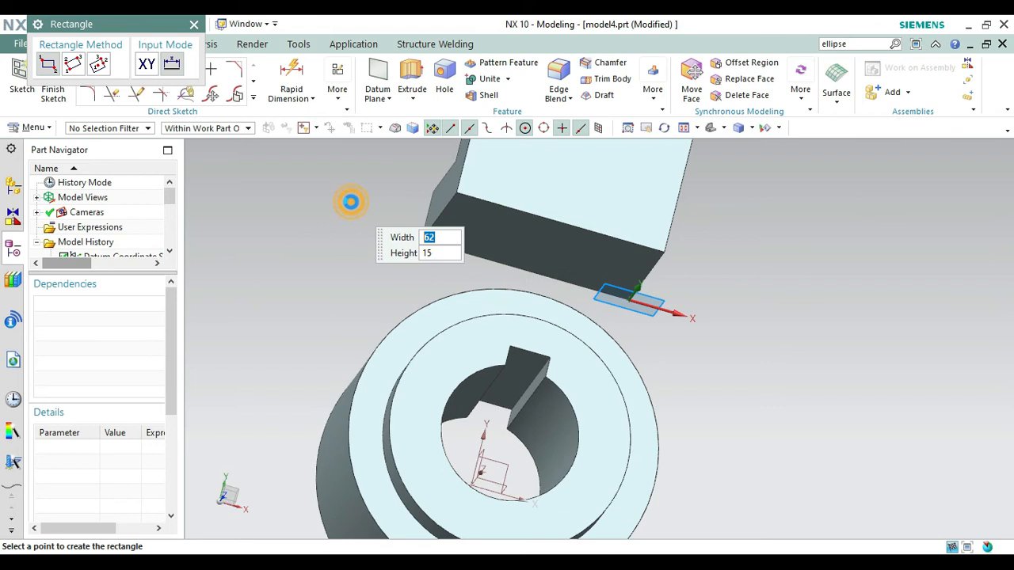
{"action": "left_click", "coordinate": [194, 25]}
{"action": "left_click", "coordinate": [53, 89]}
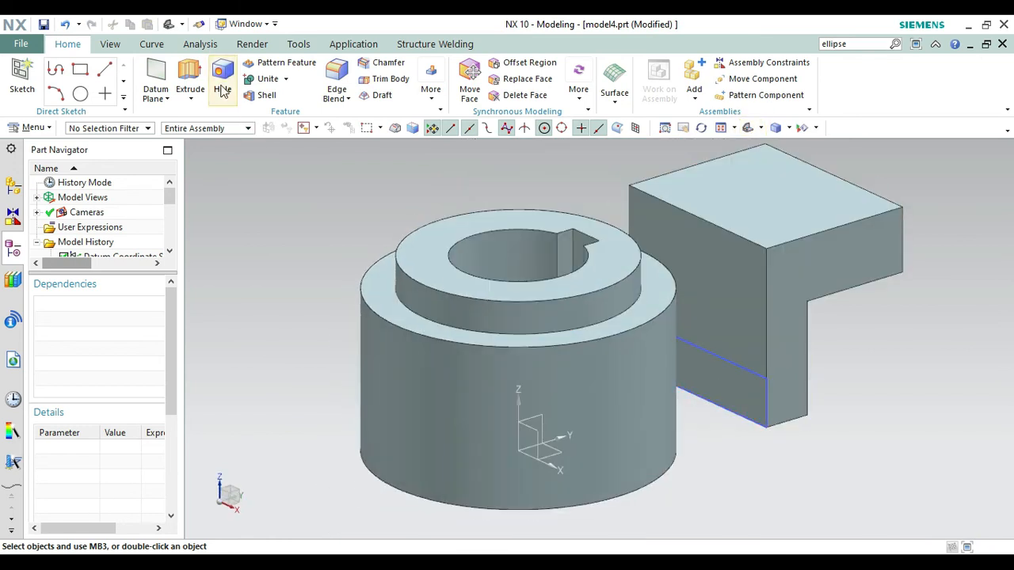
Extrude the tall face's rectangle from 0 mm until the next body, the cylinder, and unite it with the L-shaped block
{"action": "left_click", "coordinate": [190, 77]}
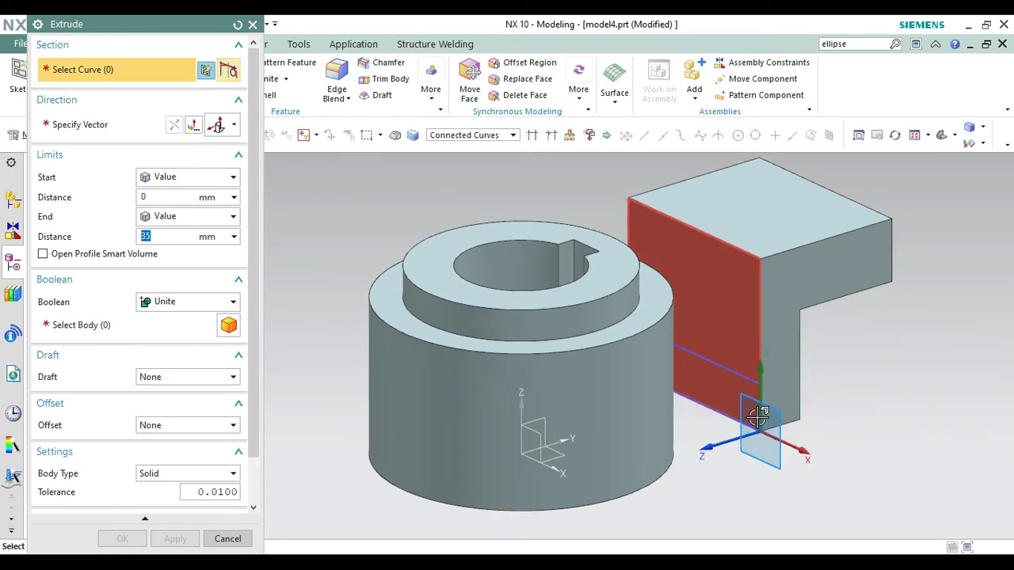
{"action": "left_click", "coordinate": [748, 376]}
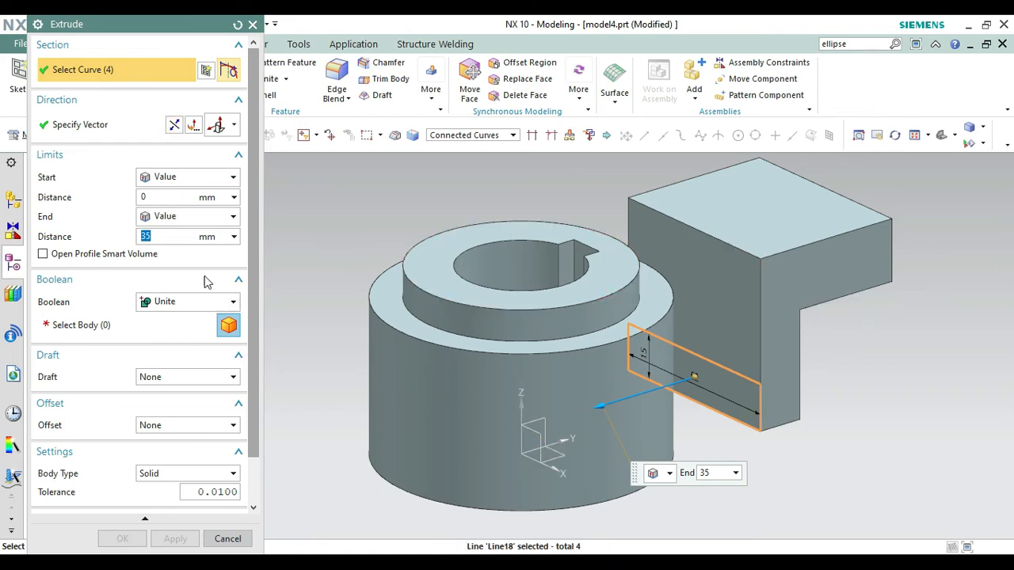
{"action": "left_click", "coordinate": [83, 323]}
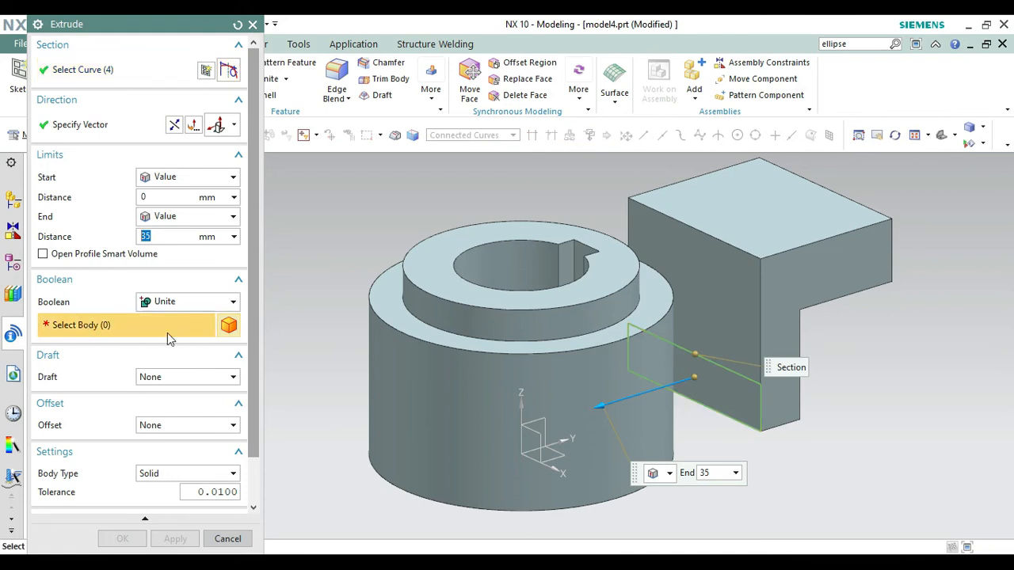
{"action": "left_click", "coordinate": [736, 219]}
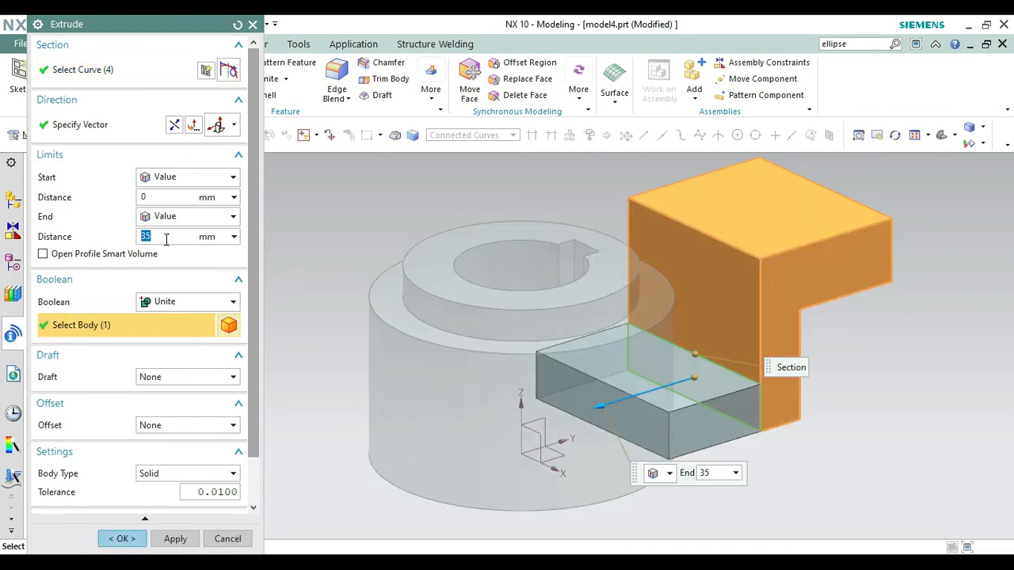
{"action": "left_click", "coordinate": [176, 216]}
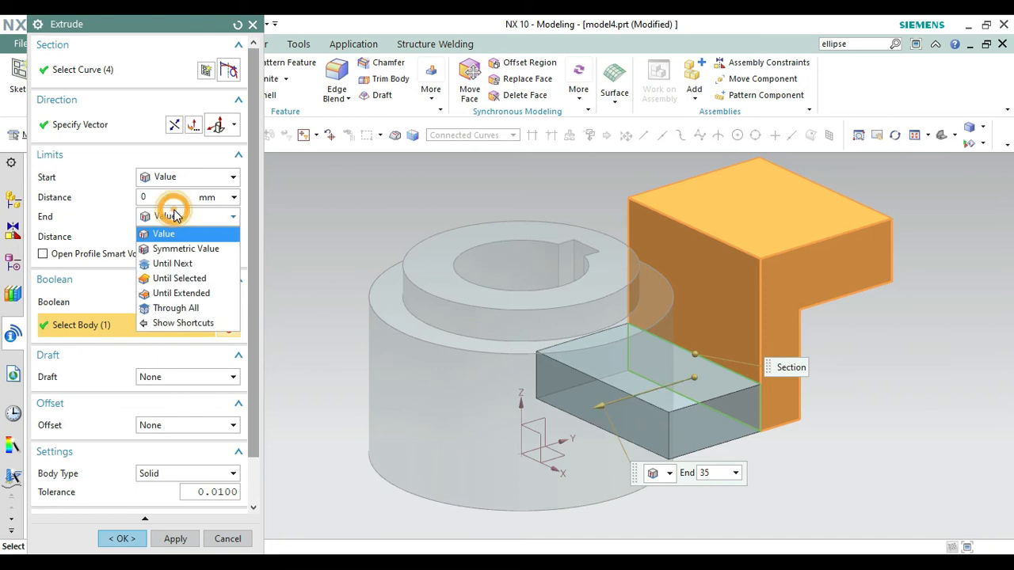
{"action": "left_click", "coordinate": [183, 265]}
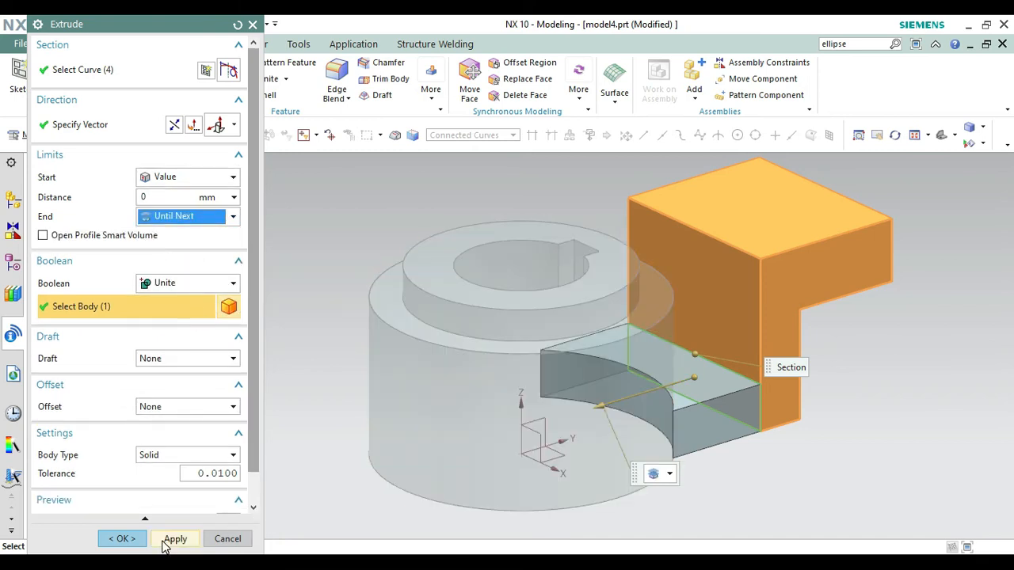
{"action": "left_click", "coordinate": [123, 539]}
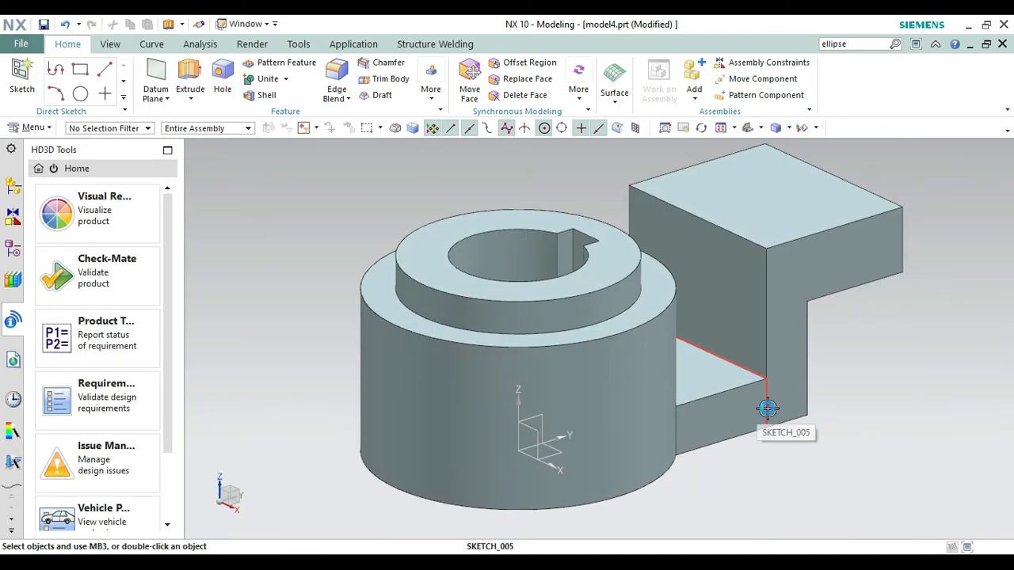
Hide the extruded rectangle's sketch and check the reference drawing in Photos for the corner radii
{"action": "left_click", "coordinate": [765, 412]}
{"action": "right_click", "coordinate": [805, 288]}
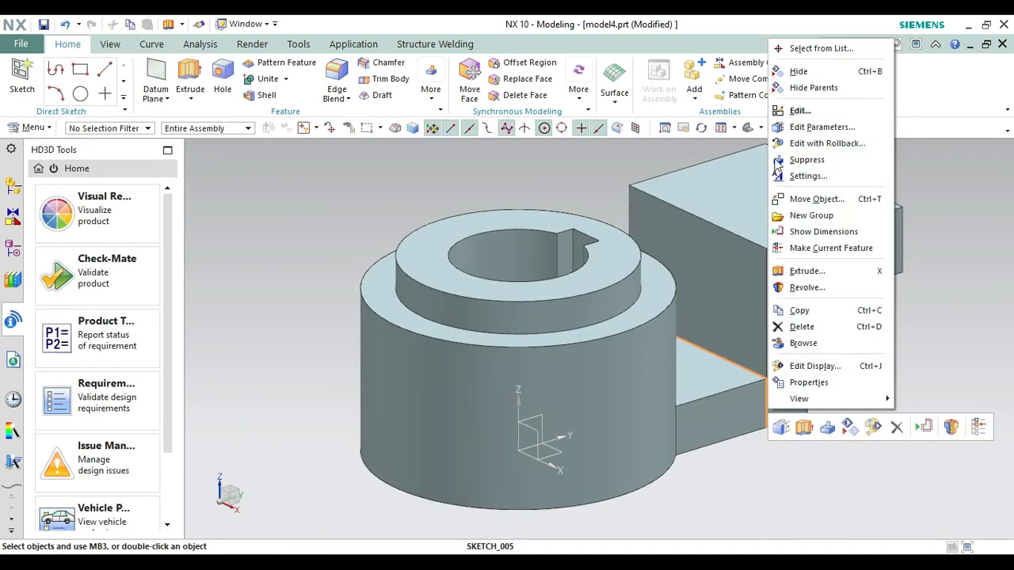
{"action": "left_click", "coordinate": [798, 73]}
{"action": "key", "text": "alt+Tab"}
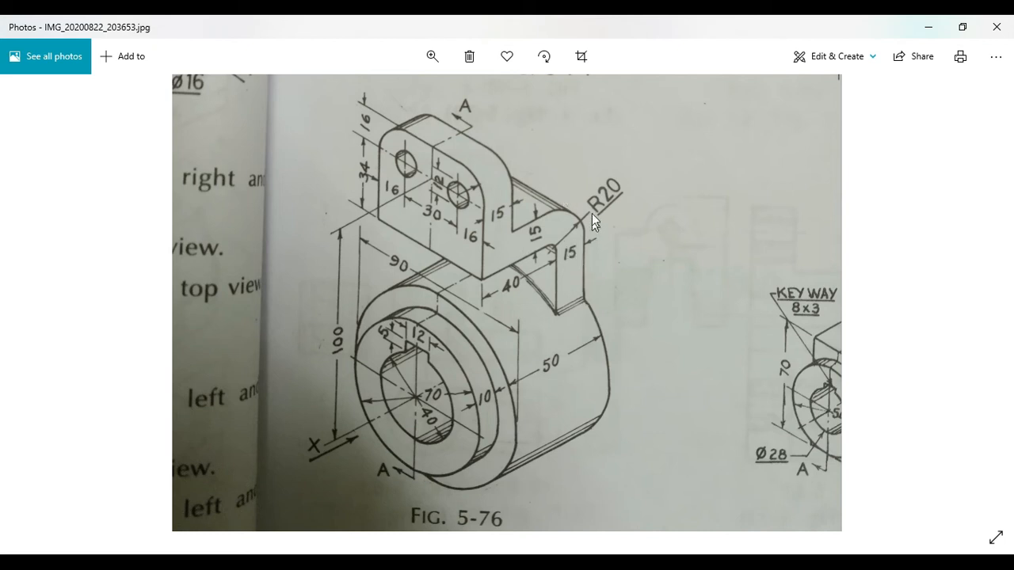
{"action": "key", "text": "alt+Tab"}
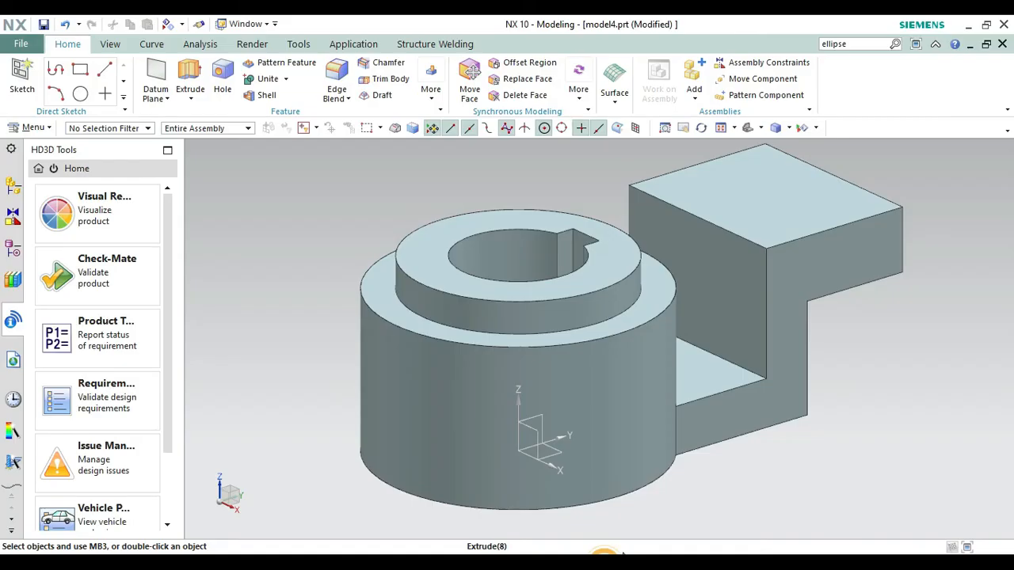
Blend the two short corner edges at the block's free end with an 8 mm radius
{"action": "right_click", "coordinate": [819, 431]}
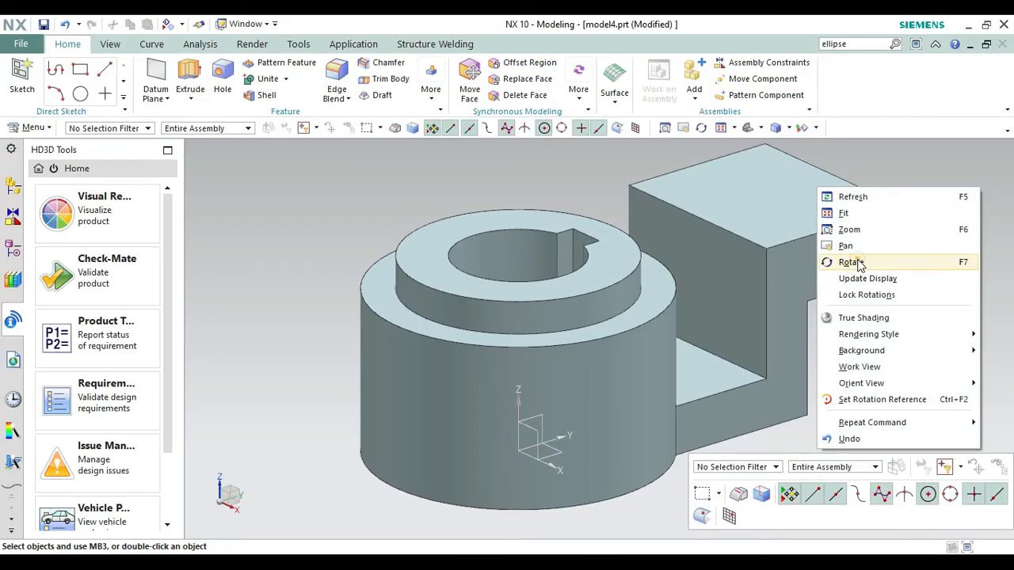
{"action": "left_click", "coordinate": [879, 262]}
{"action": "left_click_drag", "start_coordinate": [893, 436], "coordinate": [776, 432]}
{"action": "key", "text": "Escape"}
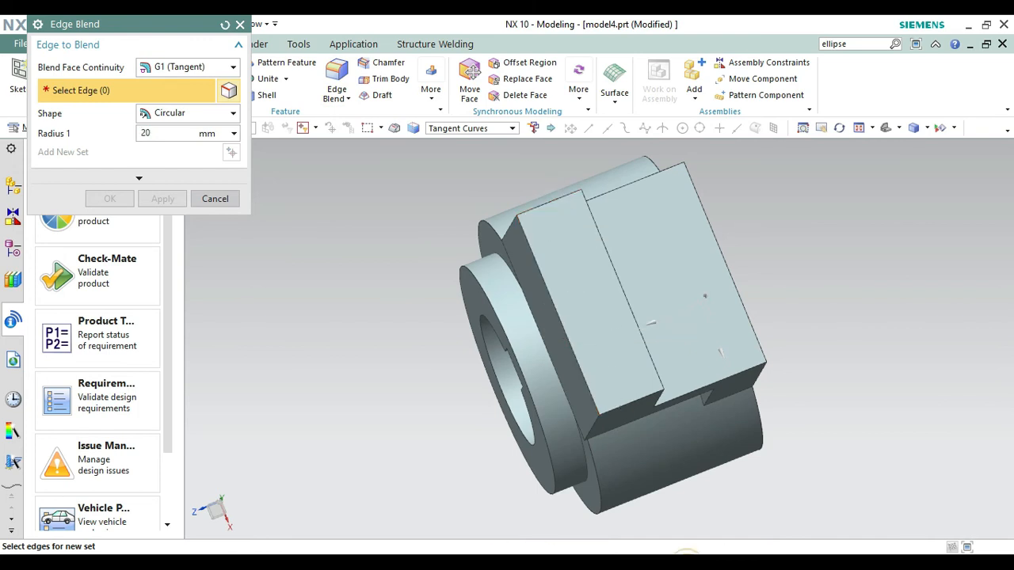
{"action": "key", "text": "alt+Tab"}
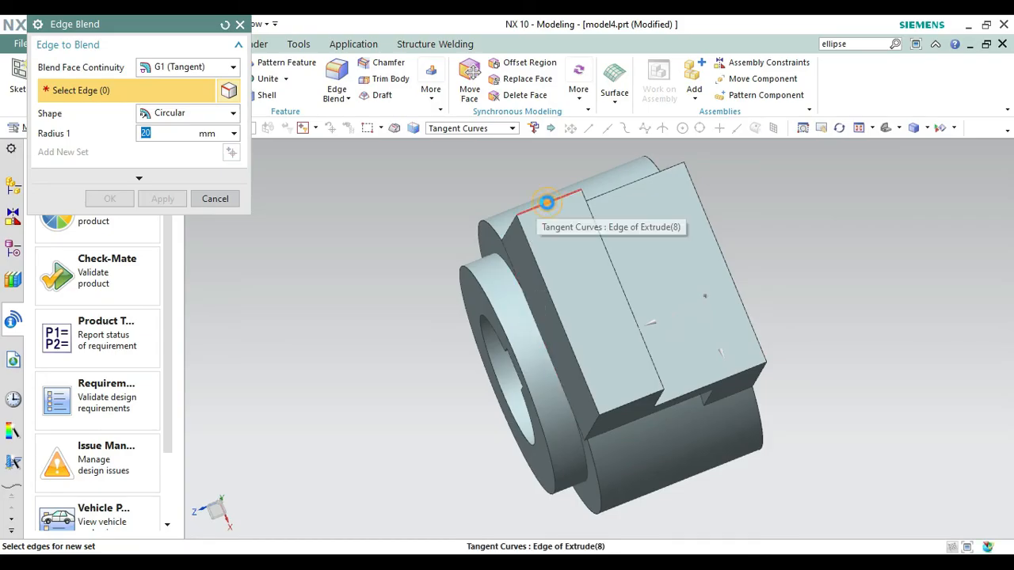
{"action": "left_click", "coordinate": [546, 202]}
{"action": "left_click", "coordinate": [640, 404]}
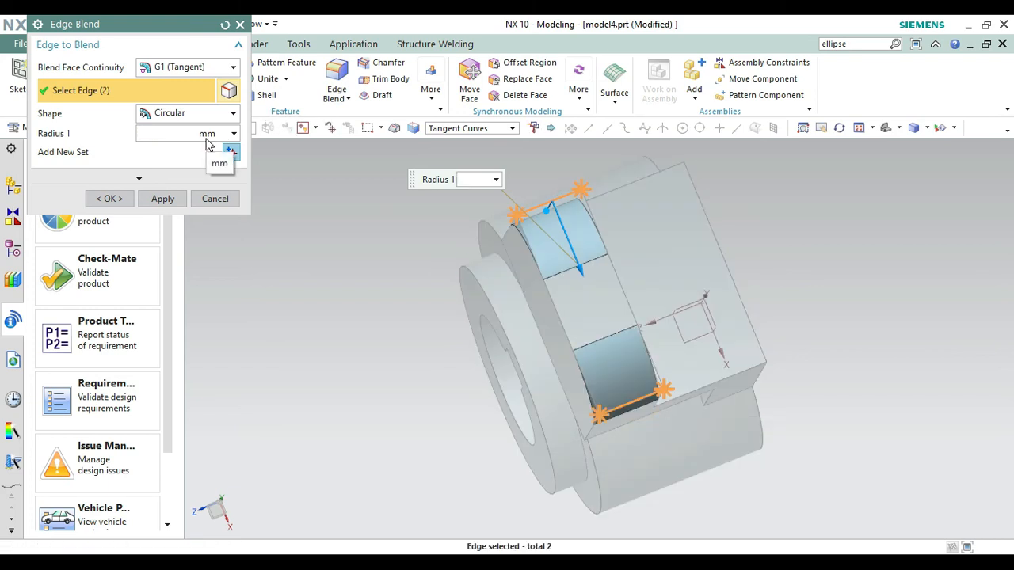
{"action": "type", "text": "8"}
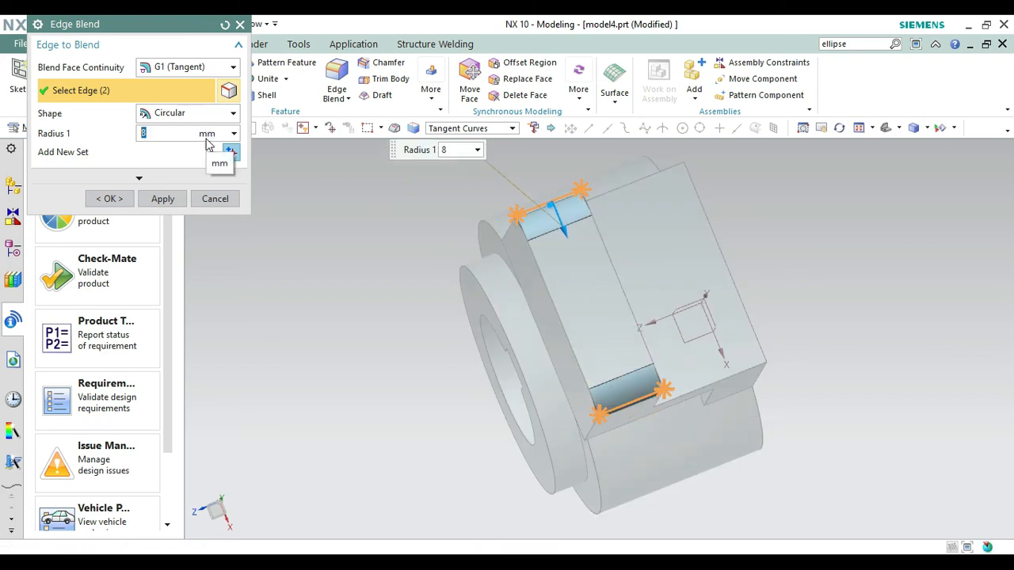
{"action": "left_click", "coordinate": [162, 199]}
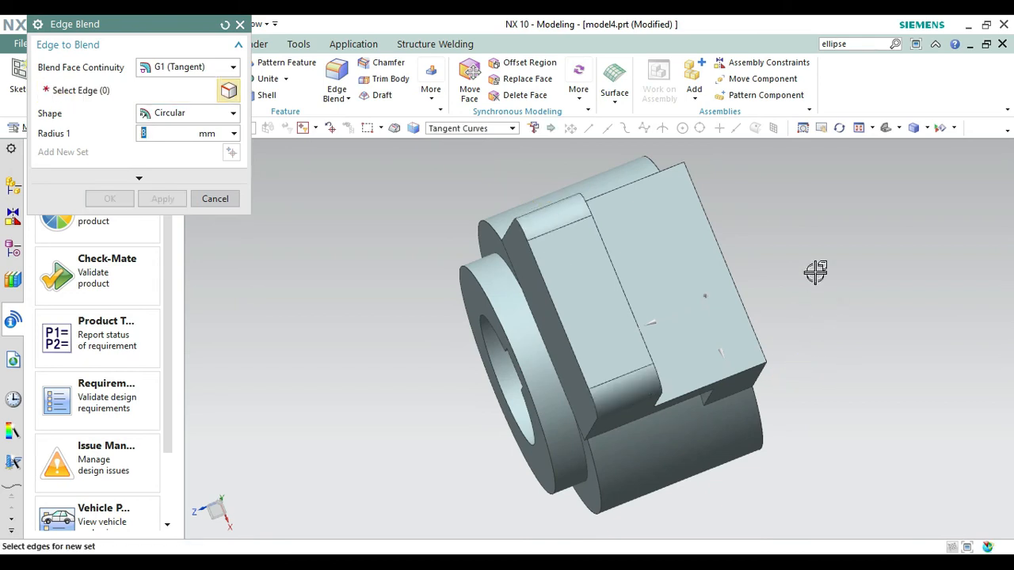
Blend the outer edge where the block's tall wall meets the arm to the cylinder with a 20 mm radius
{"action": "right_click", "coordinate": [822, 235]}
{"action": "left_click", "coordinate": [842, 174]}
{"action": "left_click_drag", "start_coordinate": [835, 242], "coordinate": [800, 215]}
{"action": "key", "text": "Escape"}
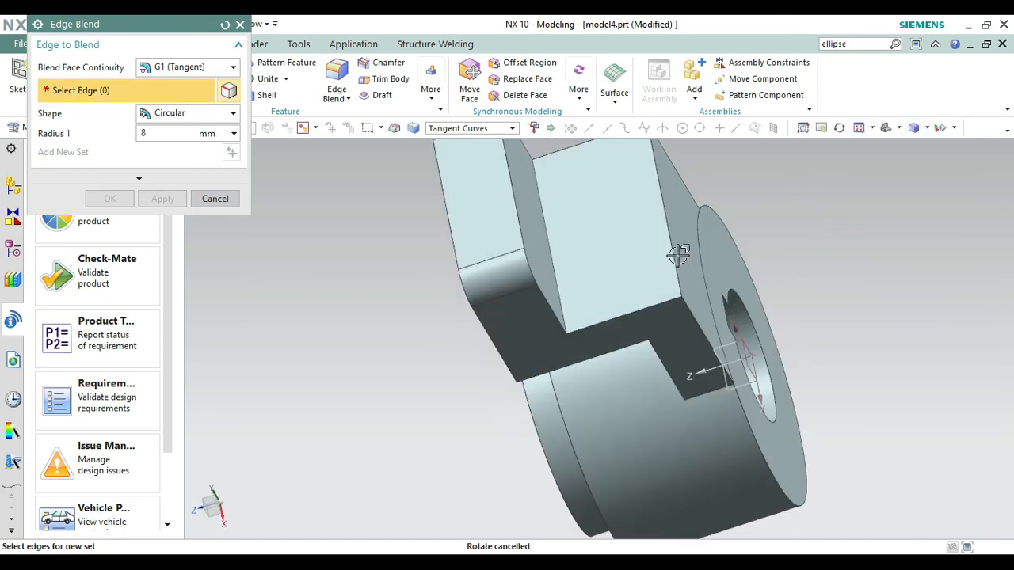
{"action": "left_click", "coordinate": [665, 244]}
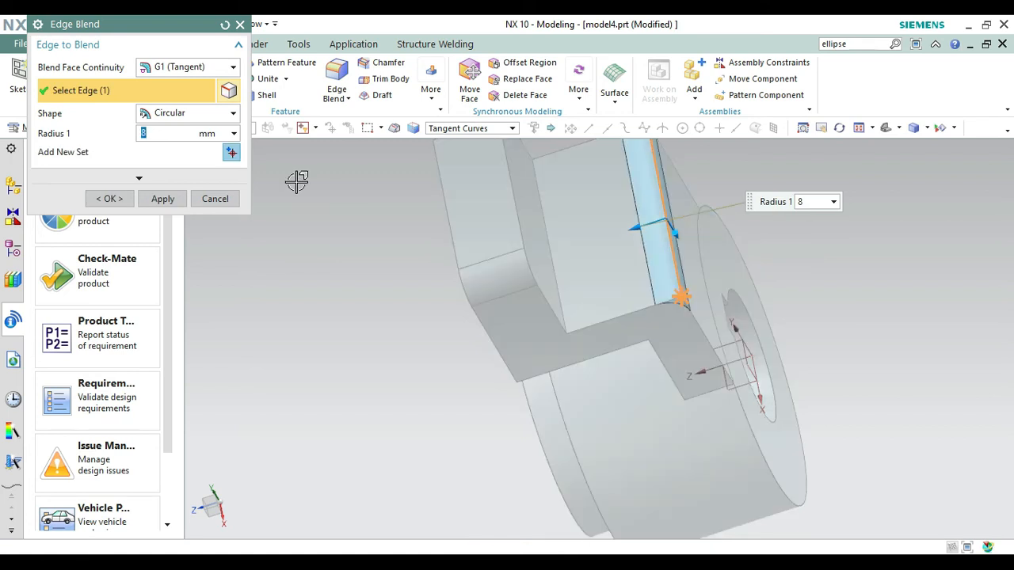
{"action": "key", "text": "Return"}
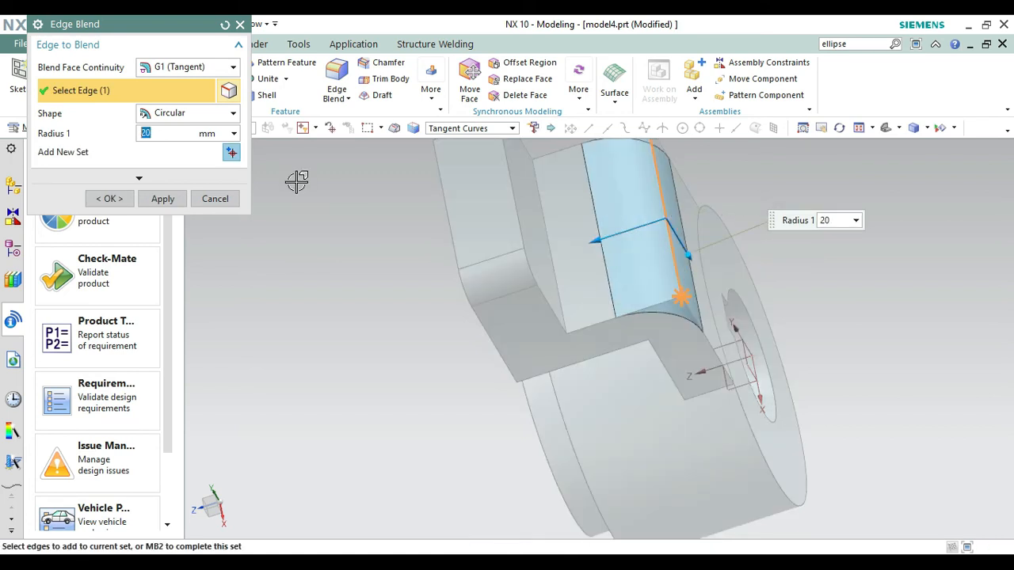
{"action": "left_click", "coordinate": [111, 199]}
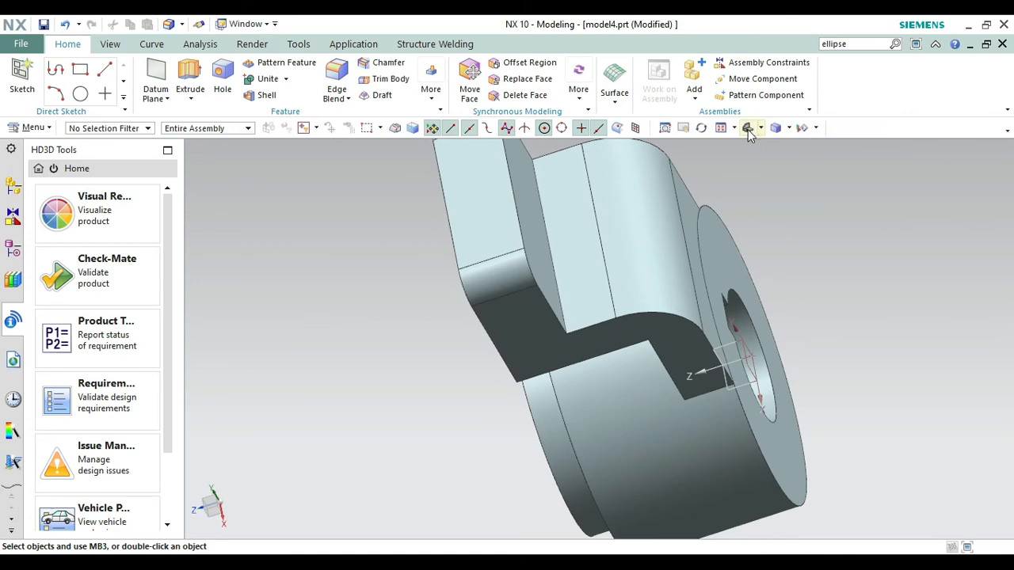
{"action": "left_click", "coordinate": [748, 129]}
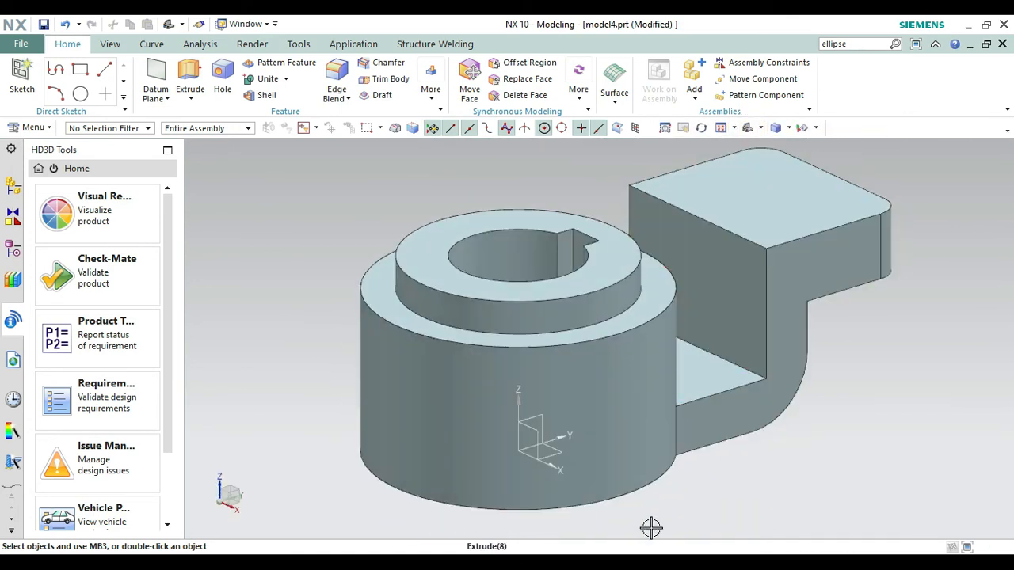
Check the hole positions on the reference drawing in Photos and start a sketch on the block's top face
{"action": "left_click", "coordinate": [641, 567]}
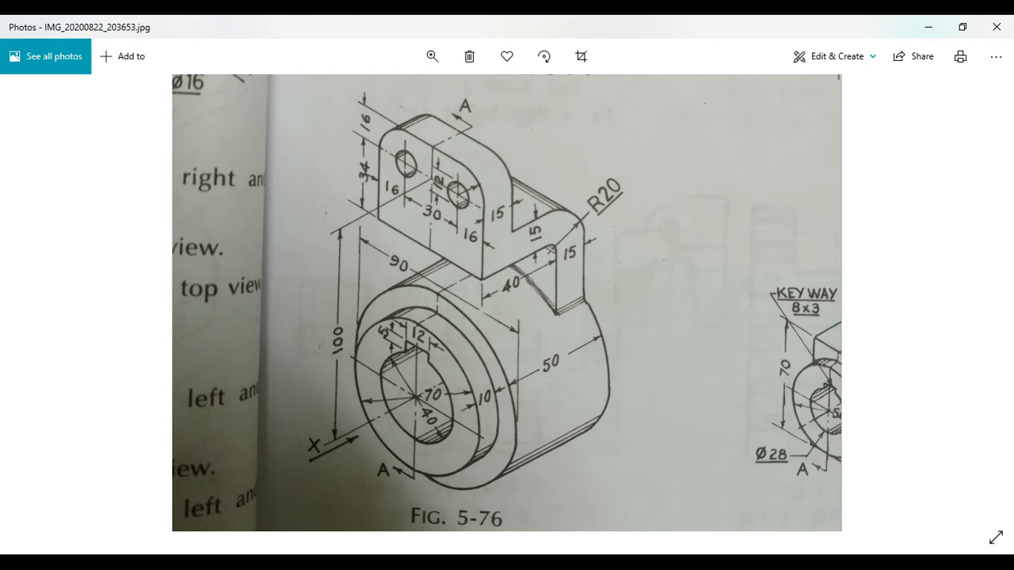
{"action": "key", "text": "alt+Tab"}
{"action": "left_click", "coordinate": [23, 77]}
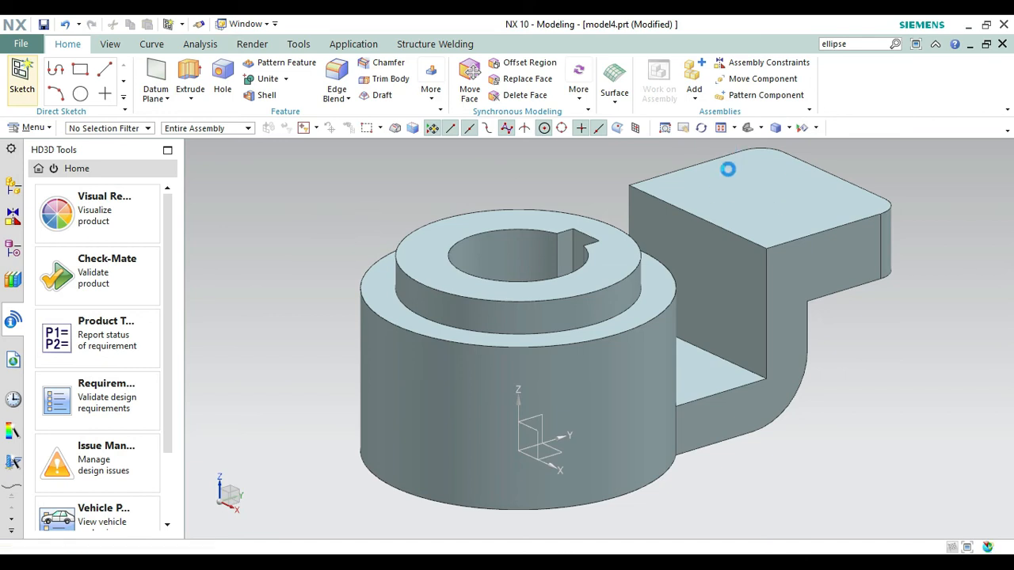
{"action": "left_click", "coordinate": [639, 215]}
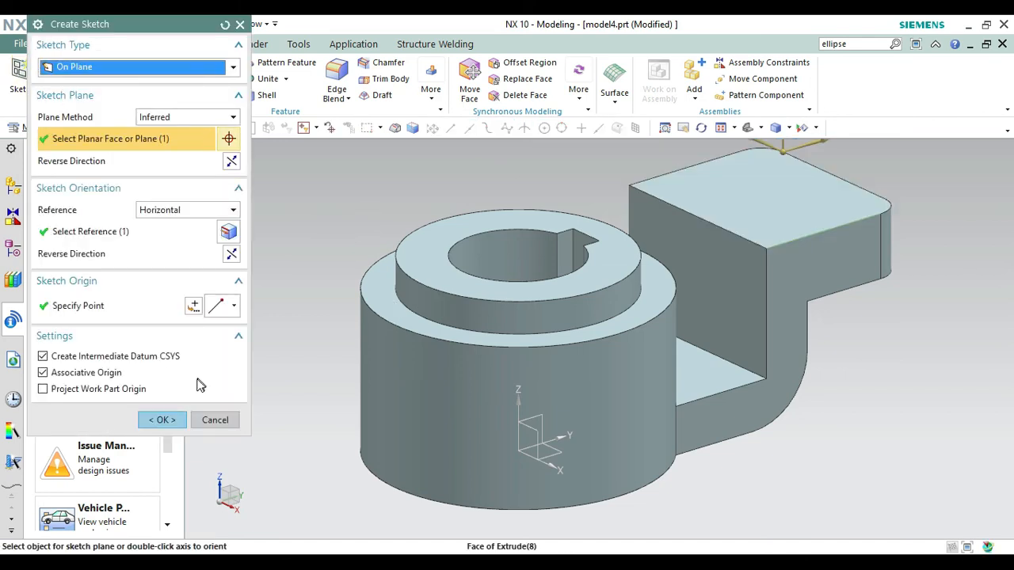
{"action": "left_click", "coordinate": [163, 420]}
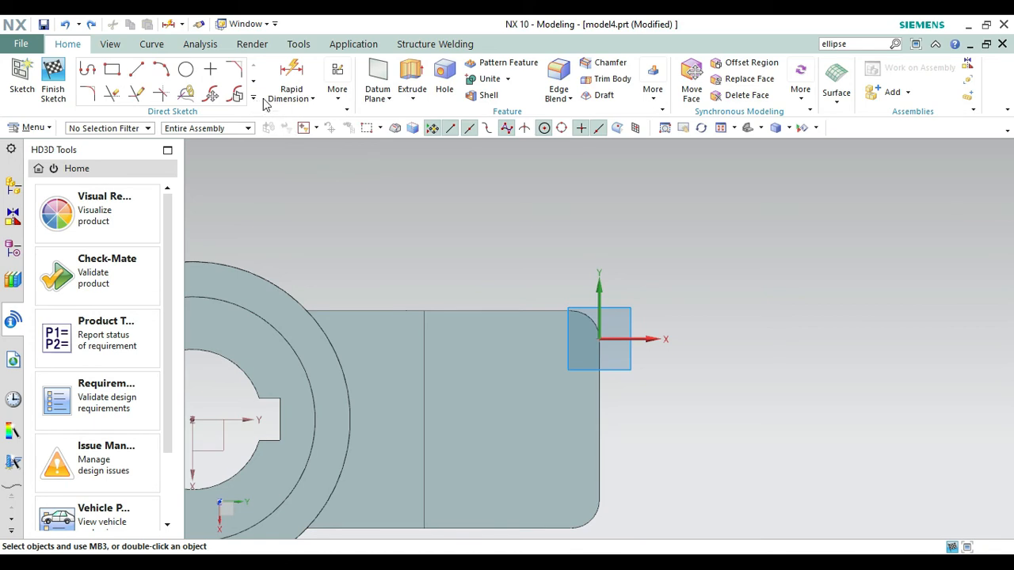
Place a sketch point near the block's rounded corner, about 17.2 mm from the sketch's Y axis and 0.7 mm from its X axis
{"action": "left_click", "coordinate": [212, 71]}
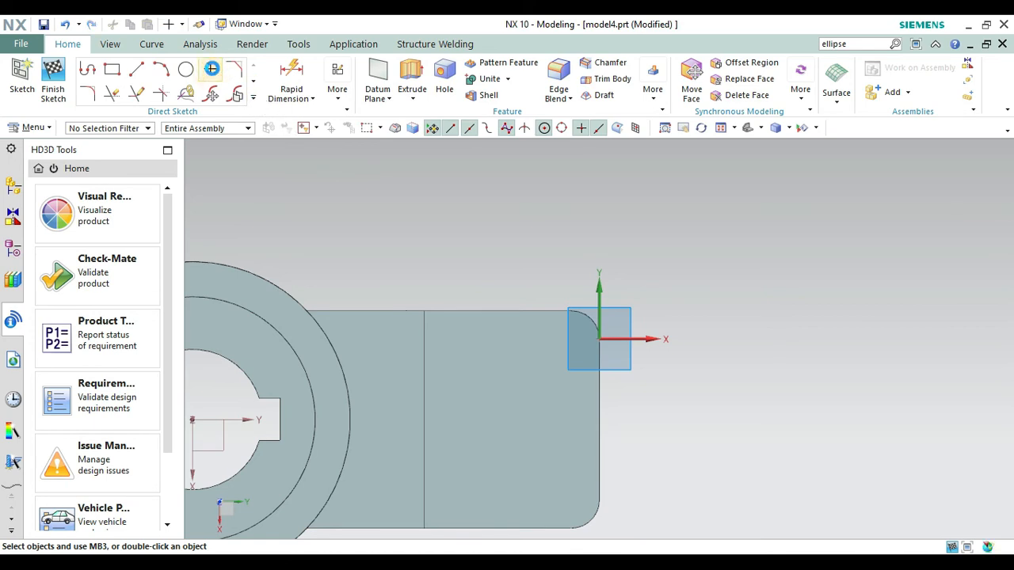
{"action": "left_click", "coordinate": [539, 342]}
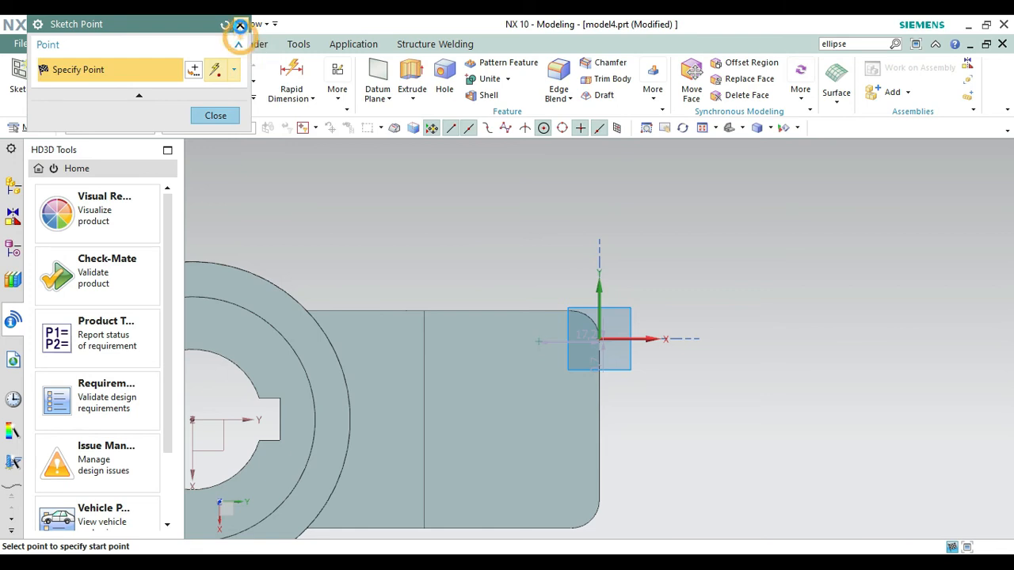
{"action": "left_click", "coordinate": [240, 25]}
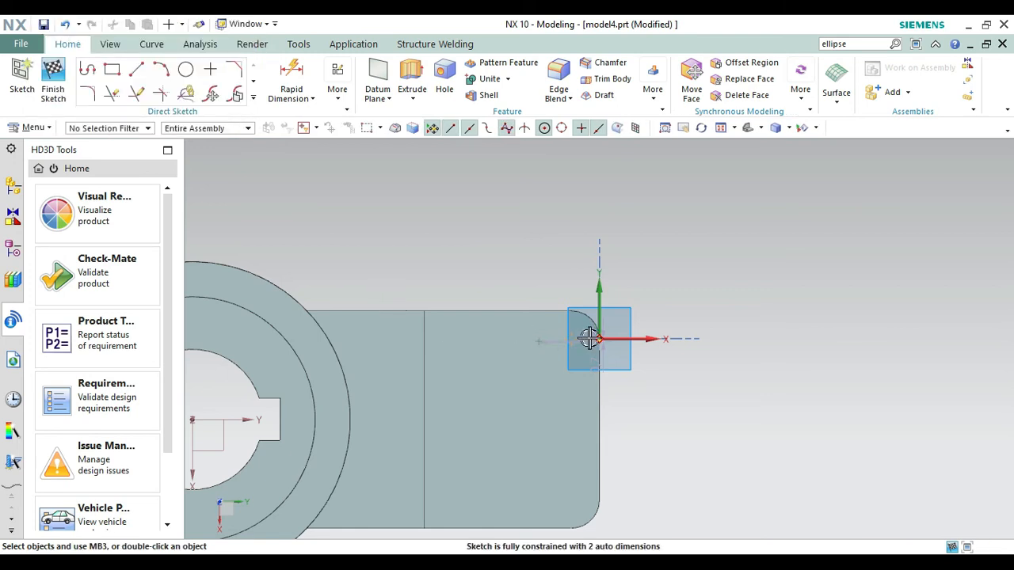
Move the point's vertical and horizontal dimensions clear of the block outline so they are readable
{"action": "left_click", "coordinate": [564, 339]}
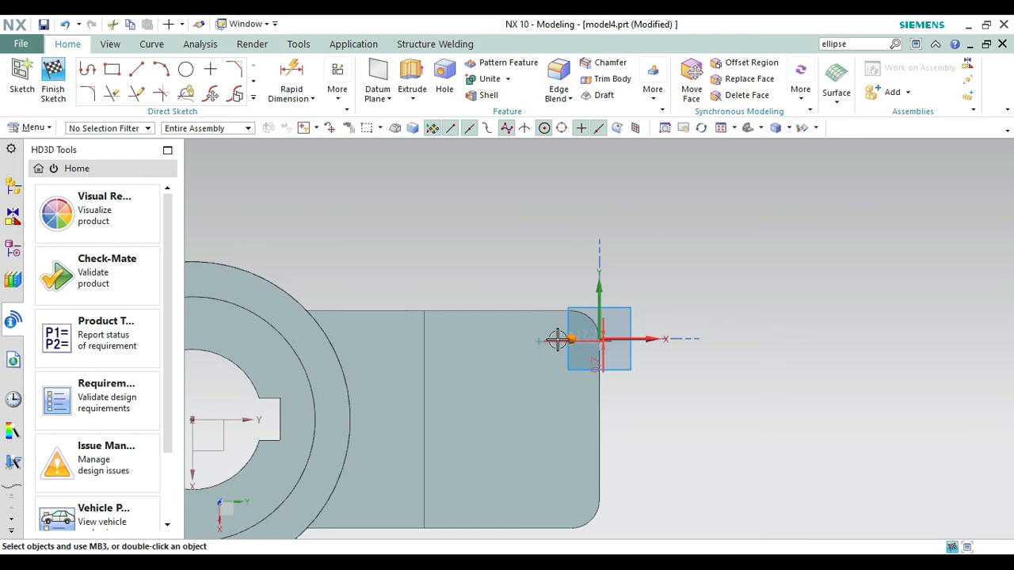
{"action": "left_click", "coordinate": [558, 341]}
{"action": "mouse_move", "coordinate": [553, 262]}
{"action": "left_mouse_down"}
{"action": "mouse_move", "coordinate": [663, 267]}
{"action": "mouse_move", "coordinate": [673, 277]}
{"action": "left_mouse_up"}
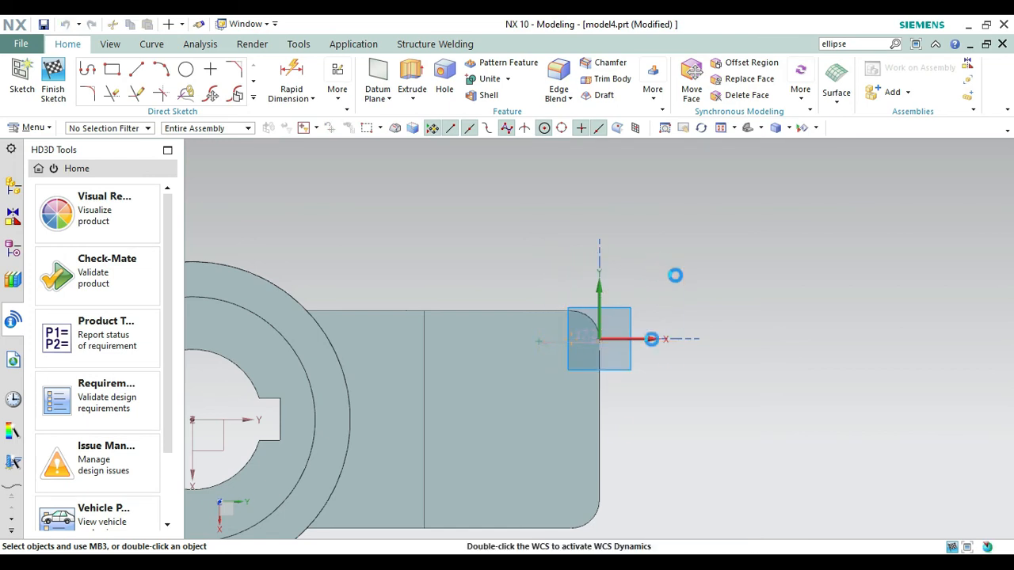
{"action": "left_click", "coordinate": [558, 341]}
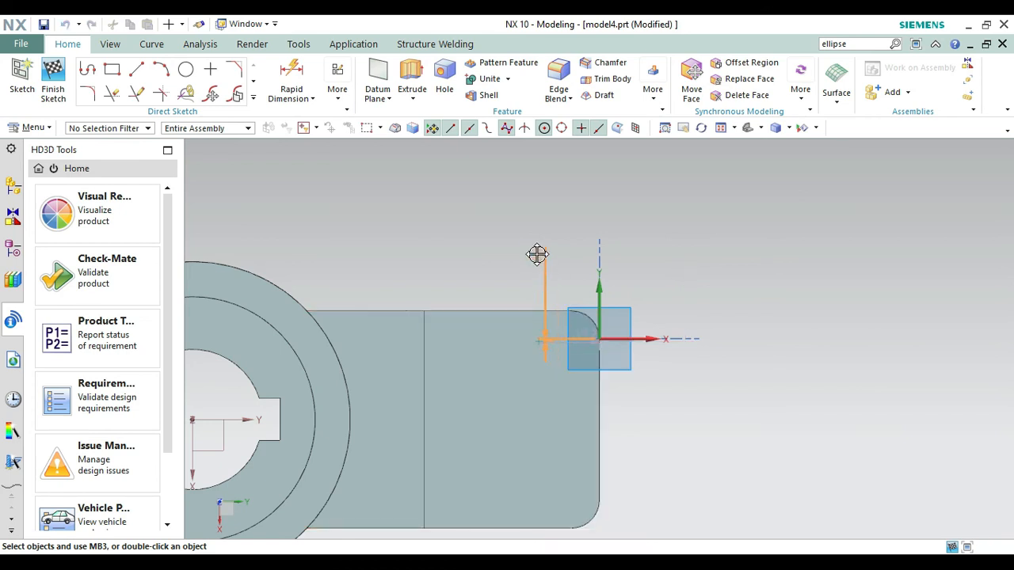
{"action": "left_click", "coordinate": [582, 342]}
{"action": "left_click_drag", "start_coordinate": [574, 217], "coordinate": [573, 199]}
Set the point's horizontal distance from the sketch's Y axis to 16 mm
{"action": "left_click", "coordinate": [572, 198]}
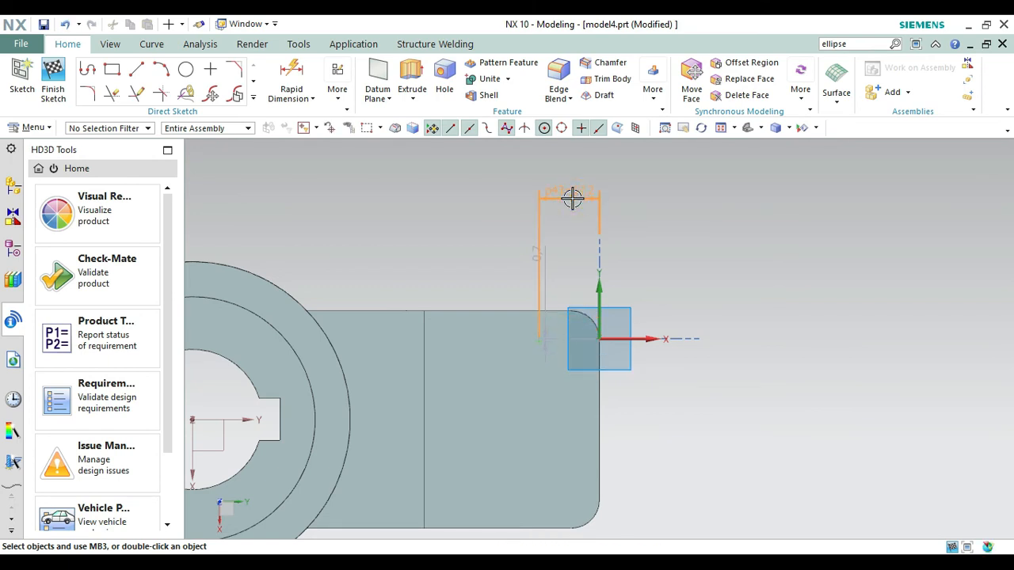
{"action": "double_click", "coordinate": [572, 198]}
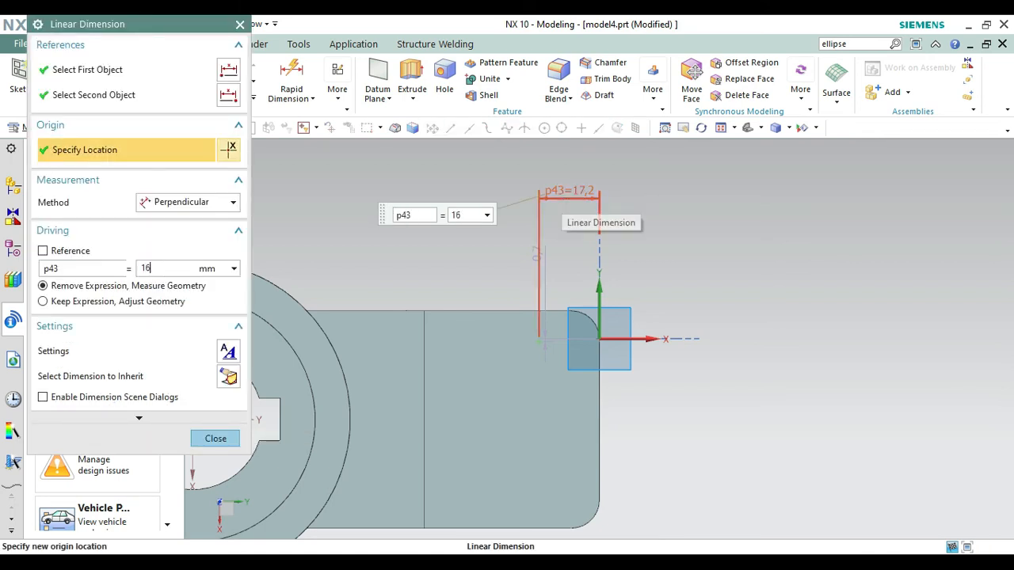
{"action": "key", "text": "Return"}
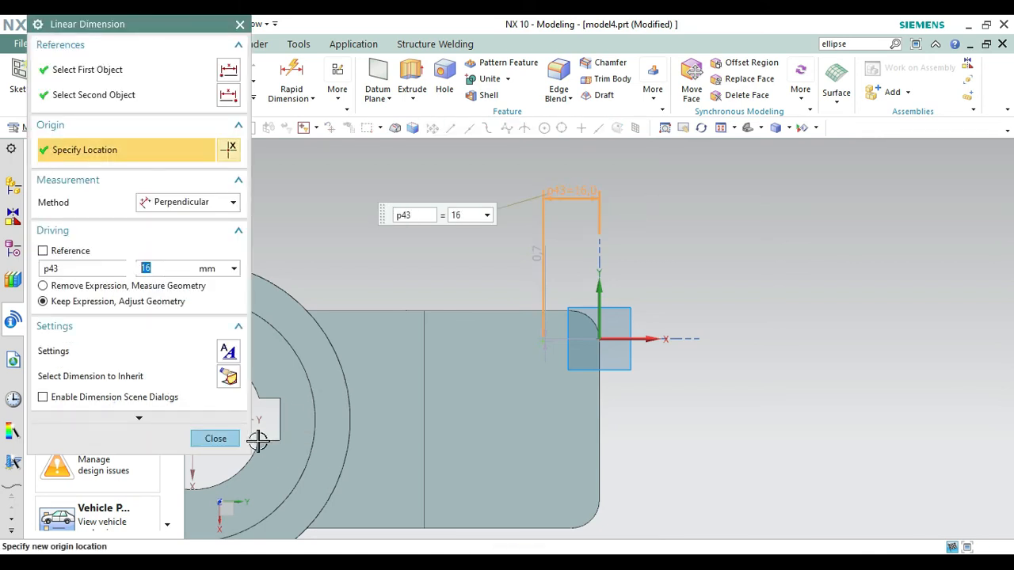
{"action": "left_click", "coordinate": [228, 441]}
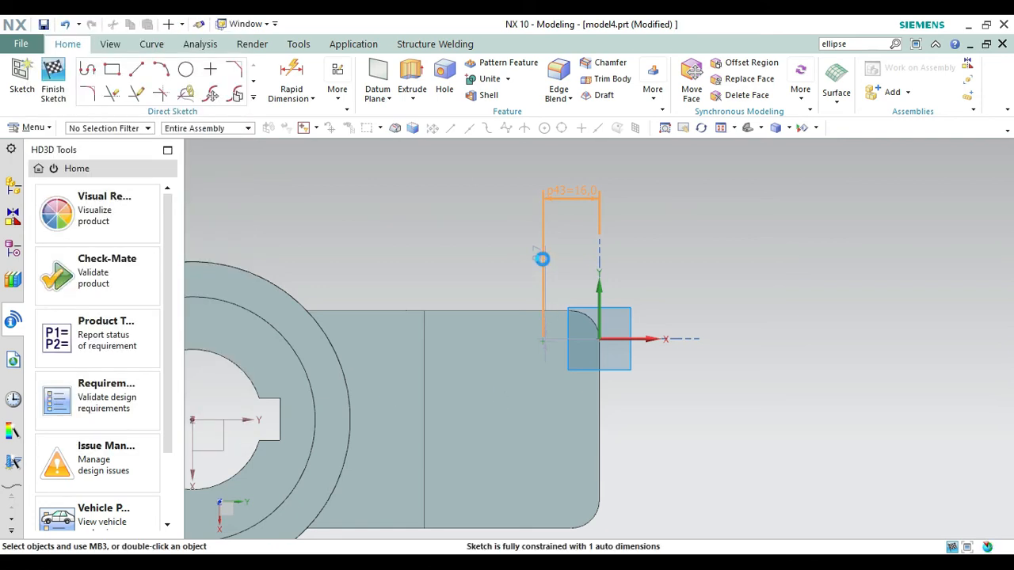
{"action": "left_click_drag", "start_coordinate": [612, 264], "coordinate": [695, 267]}
{"action": "double_click", "coordinate": [695, 266]}
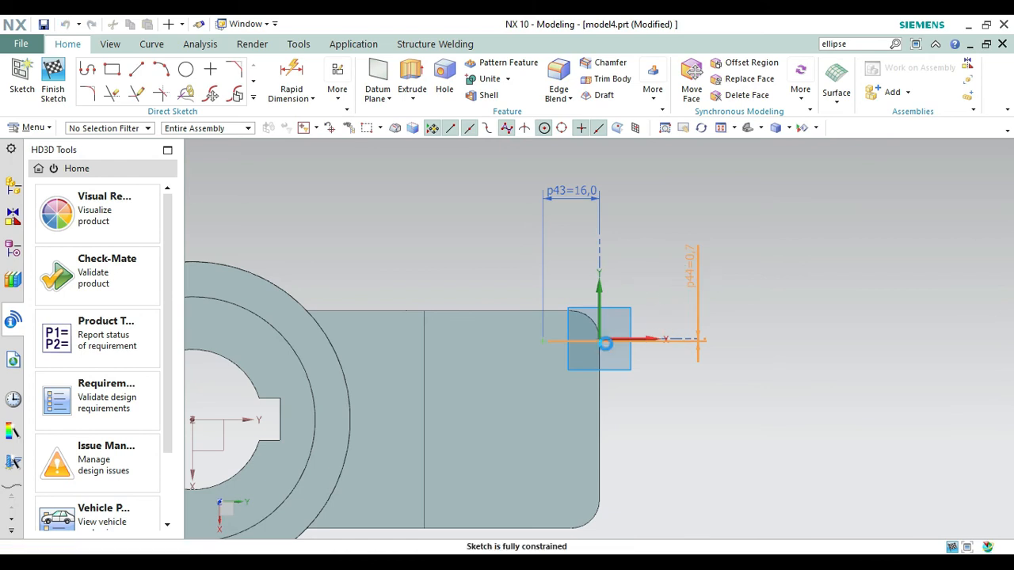
{"action": "key", "text": "Escape"}
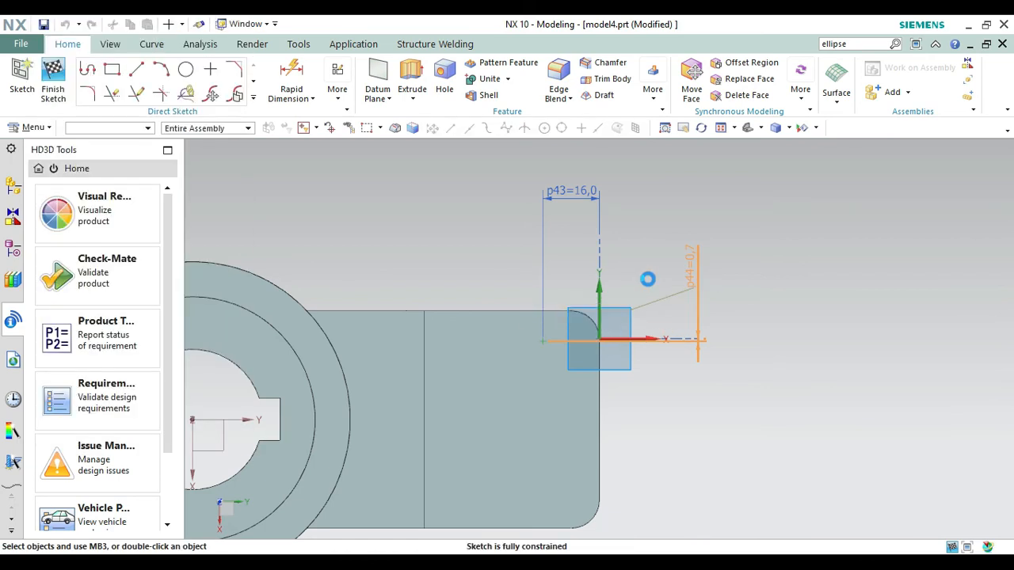
Dimension the sketch point's vertical distance from the cylinder's centre origin with Rapid Dimension and set it to 15 mm
{"action": "left_click", "coordinate": [290, 87]}
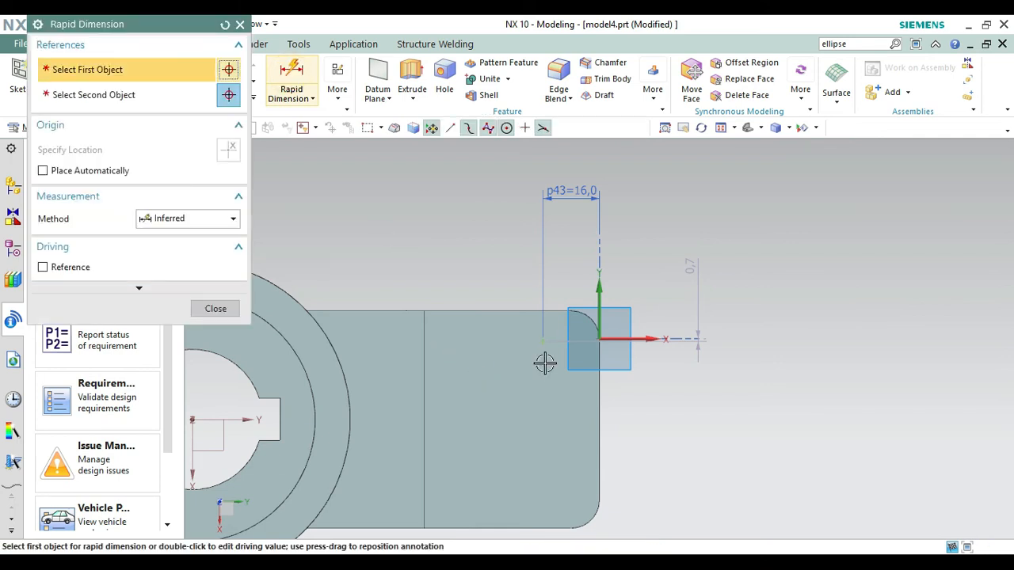
{"action": "left_click", "coordinate": [361, 384]}
{"action": "left_click", "coordinate": [191, 419]}
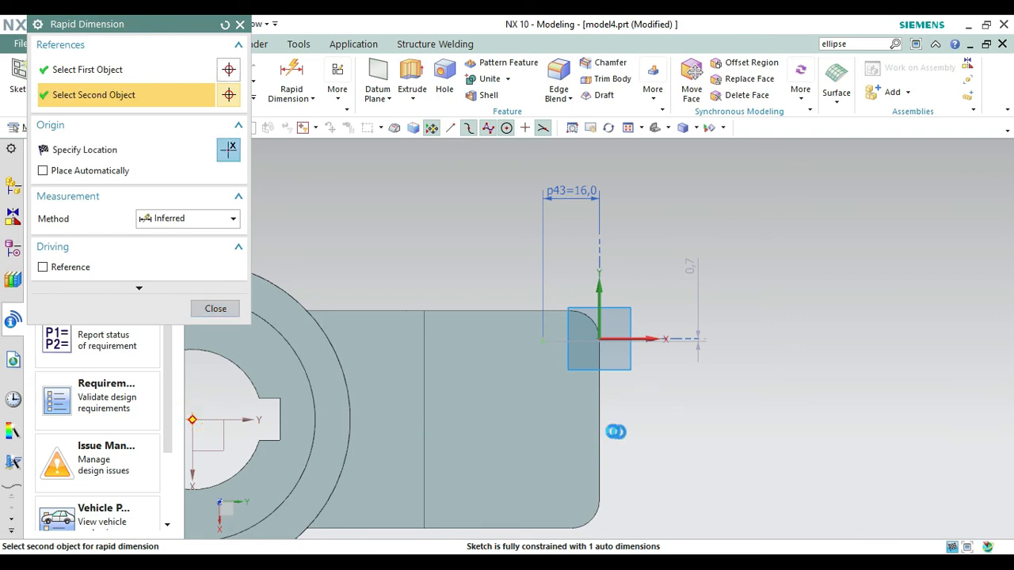
{"action": "left_click", "coordinate": [740, 408]}
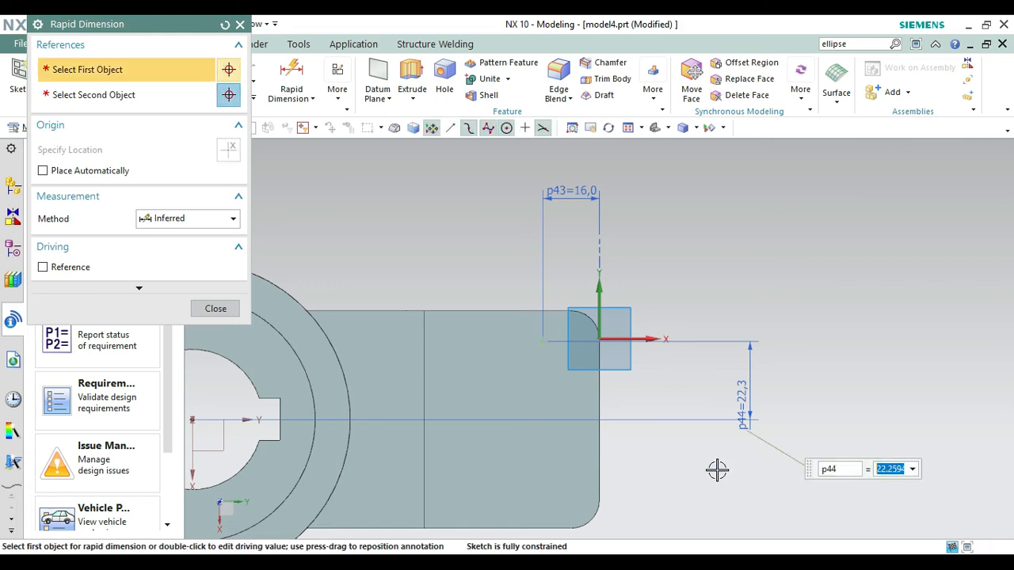
{"action": "key", "text": "Return"}
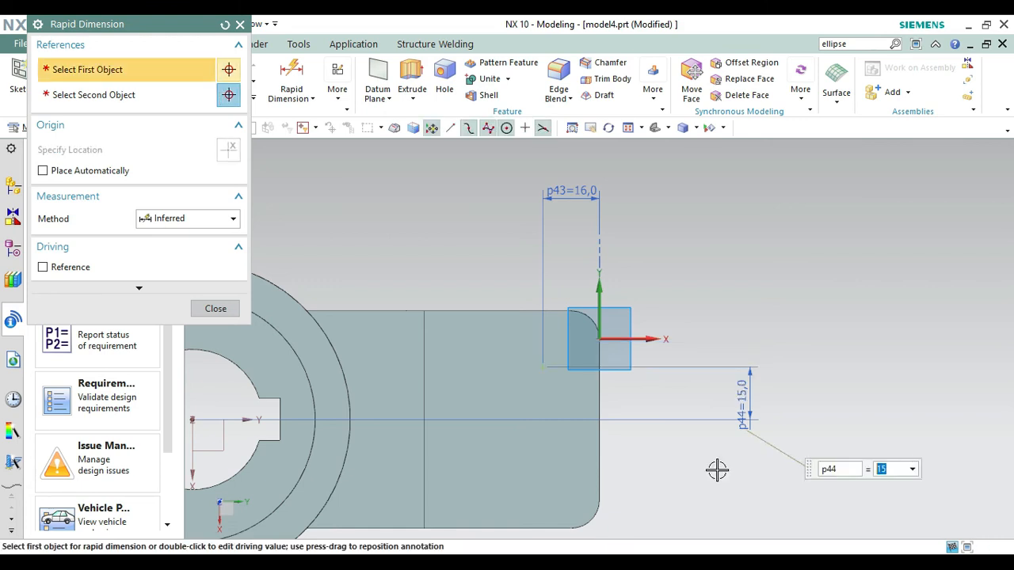
{"action": "left_click", "coordinate": [240, 24]}
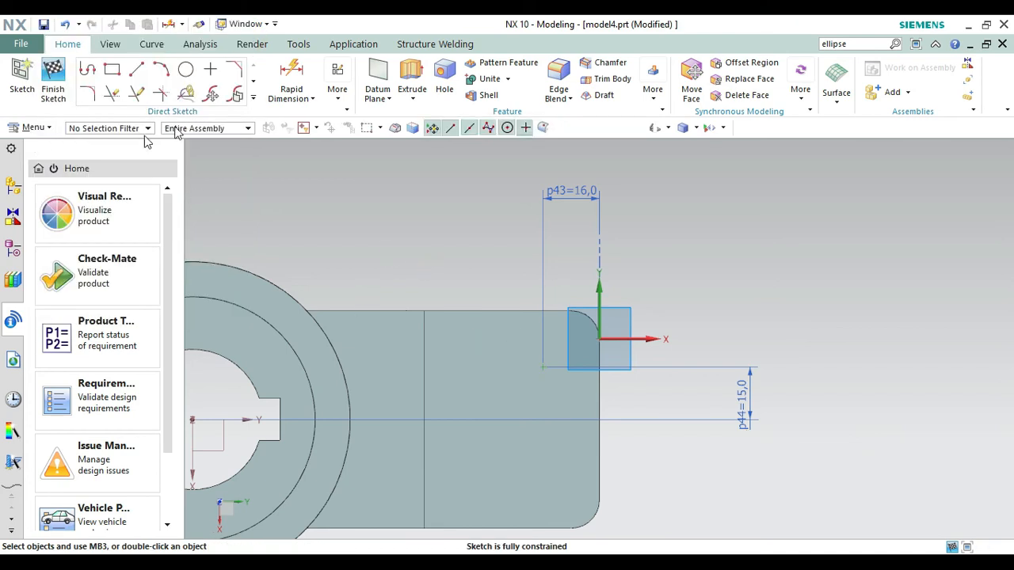
Draw a 12 mm diameter circle centred on the sketch point
{"action": "left_click", "coordinate": [186, 72]}
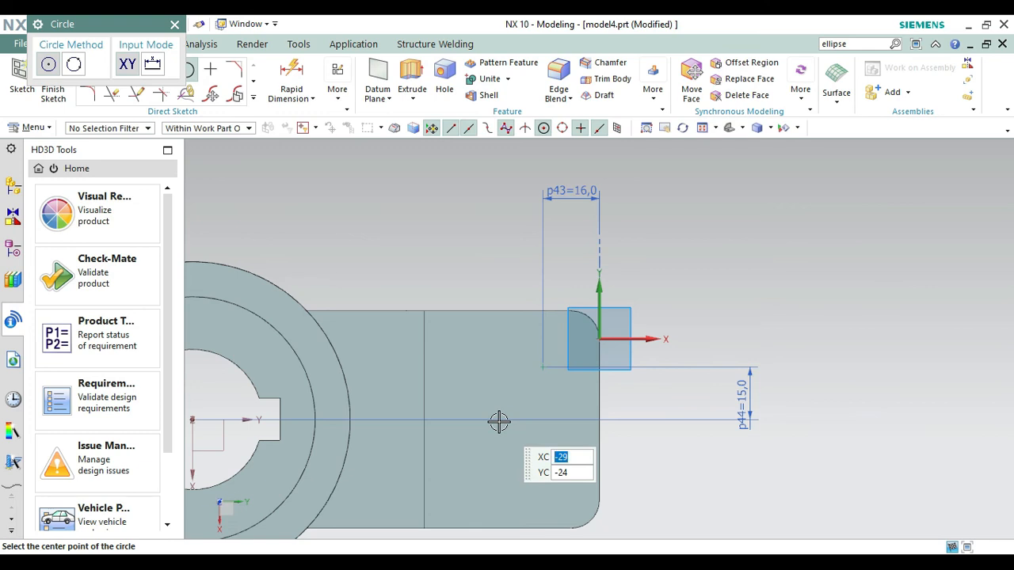
{"action": "left_click", "coordinate": [543, 368]}
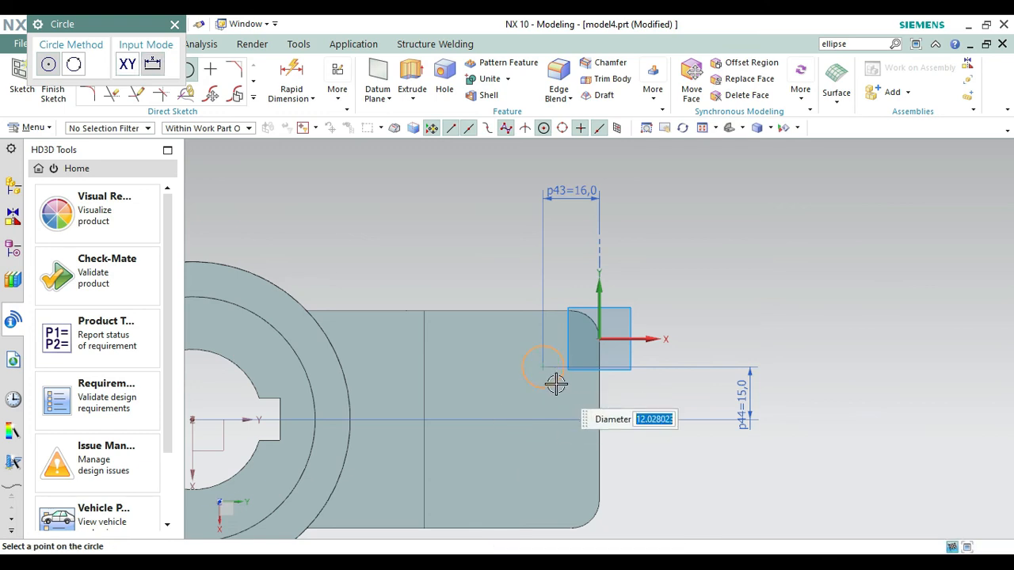
{"action": "left_click", "coordinate": [555, 384]}
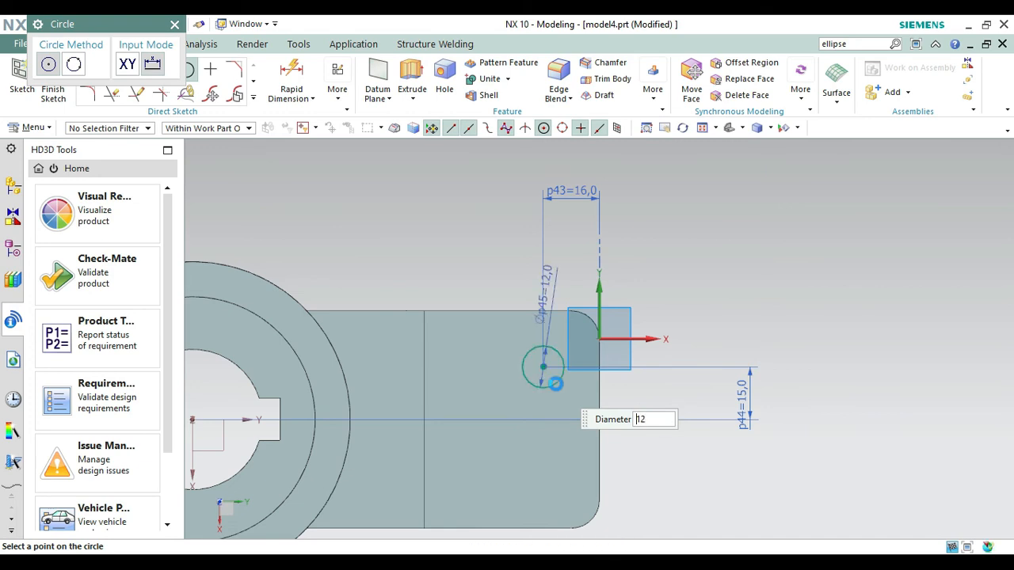
{"action": "left_click", "coordinate": [177, 26]}
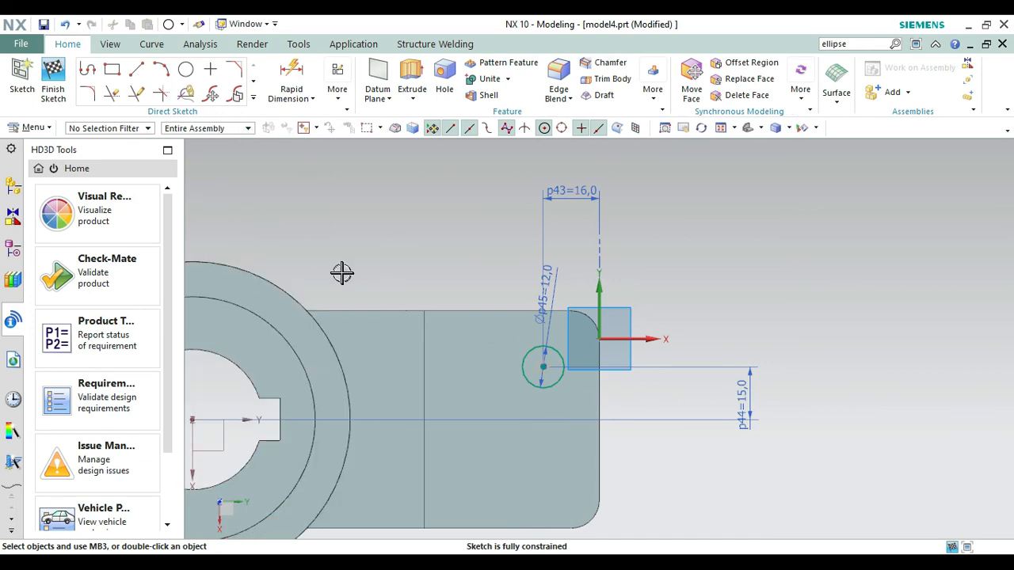
Mirror the circle about the Y axis of the datum coordinate system with Mirror Curve and finish the sketch
{"action": "left_click", "coordinate": [251, 100]}
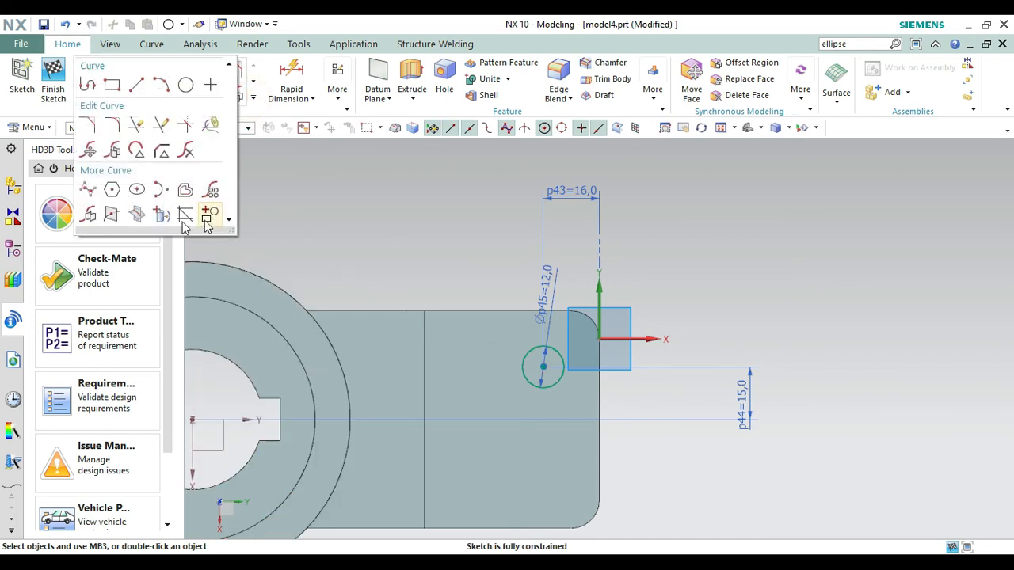
{"action": "left_click", "coordinate": [101, 217]}
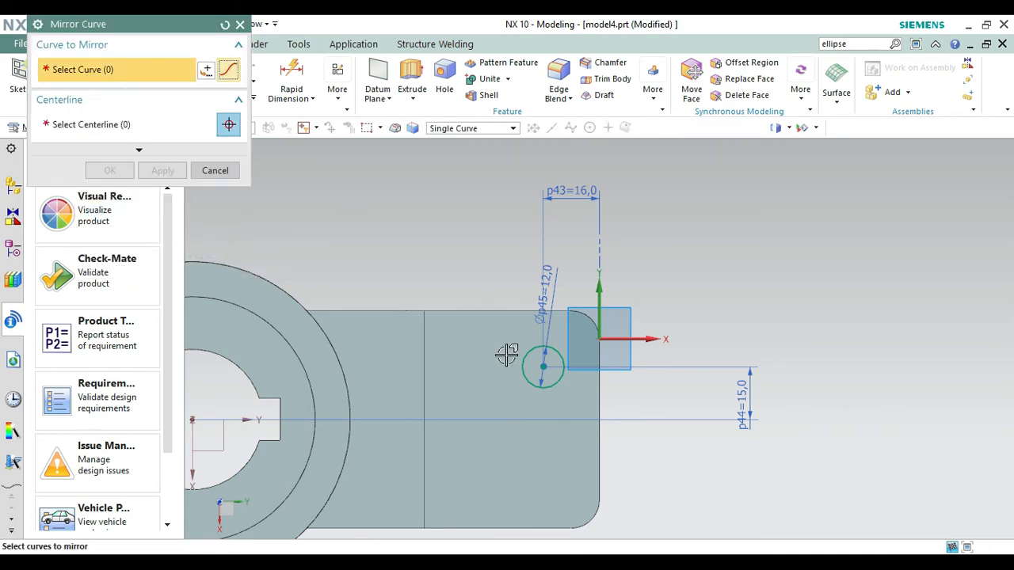
{"action": "left_click", "coordinate": [518, 375]}
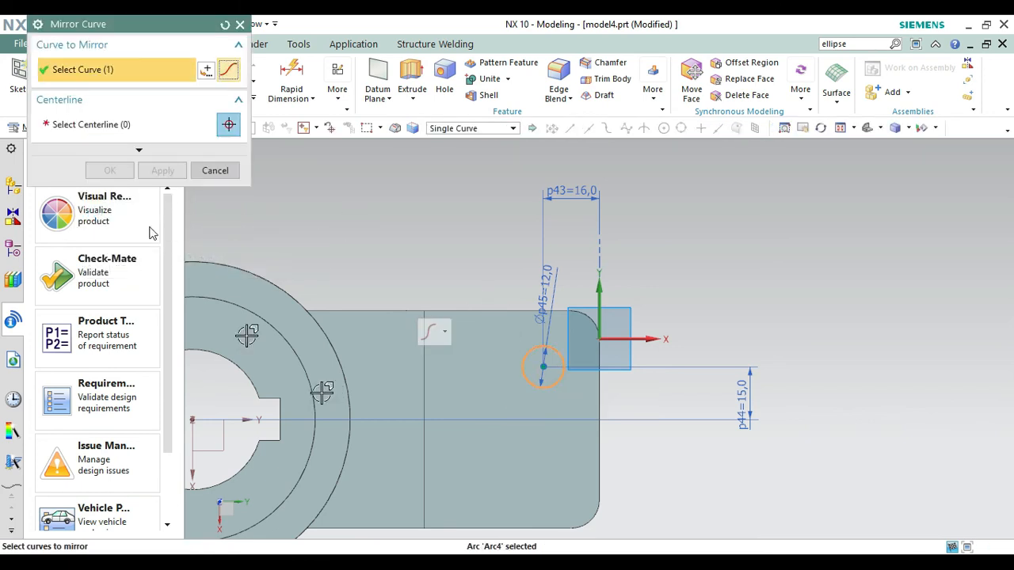
{"action": "left_click", "coordinate": [96, 131]}
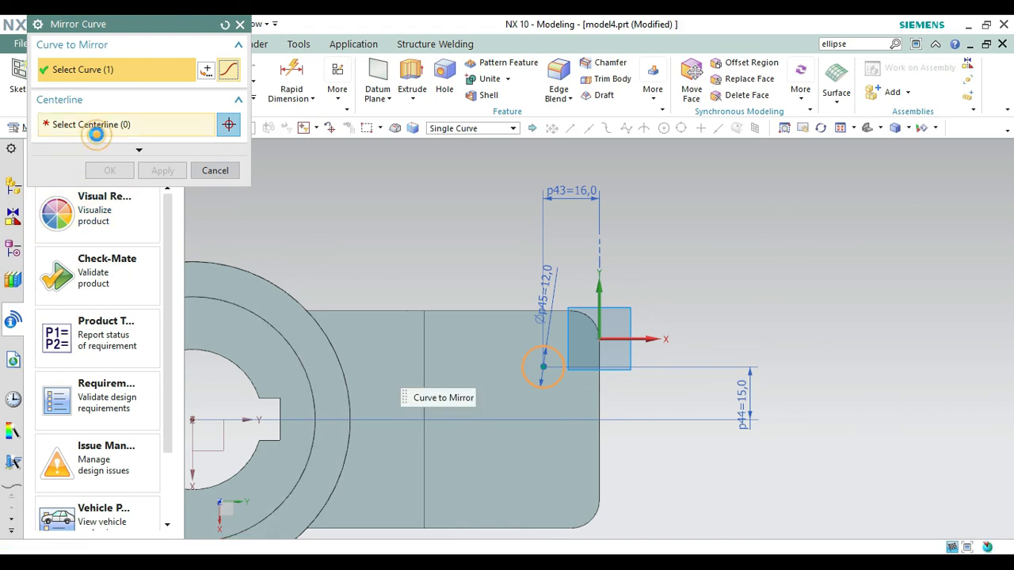
{"action": "left_click", "coordinate": [229, 417]}
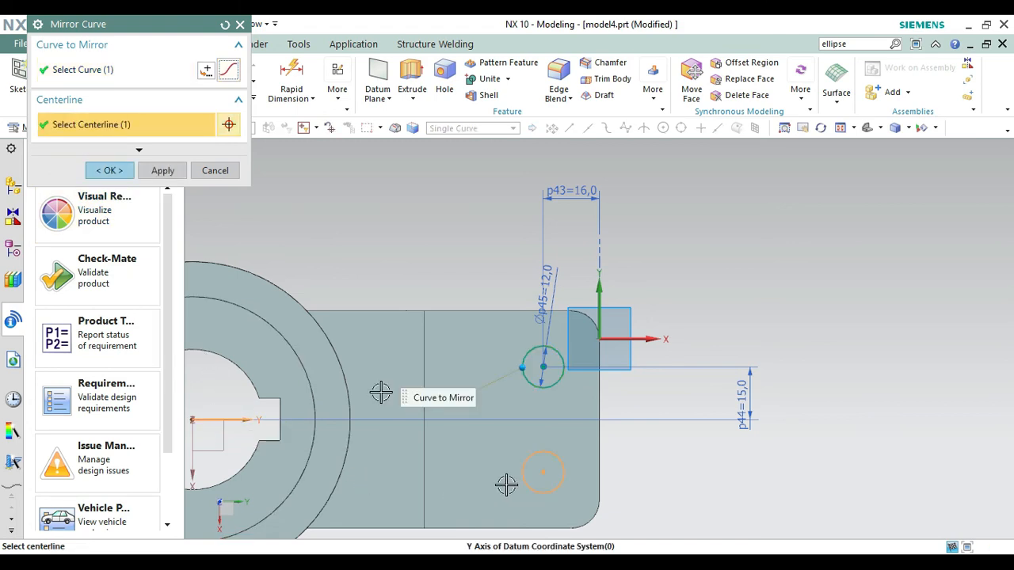
{"action": "left_click", "coordinate": [109, 171]}
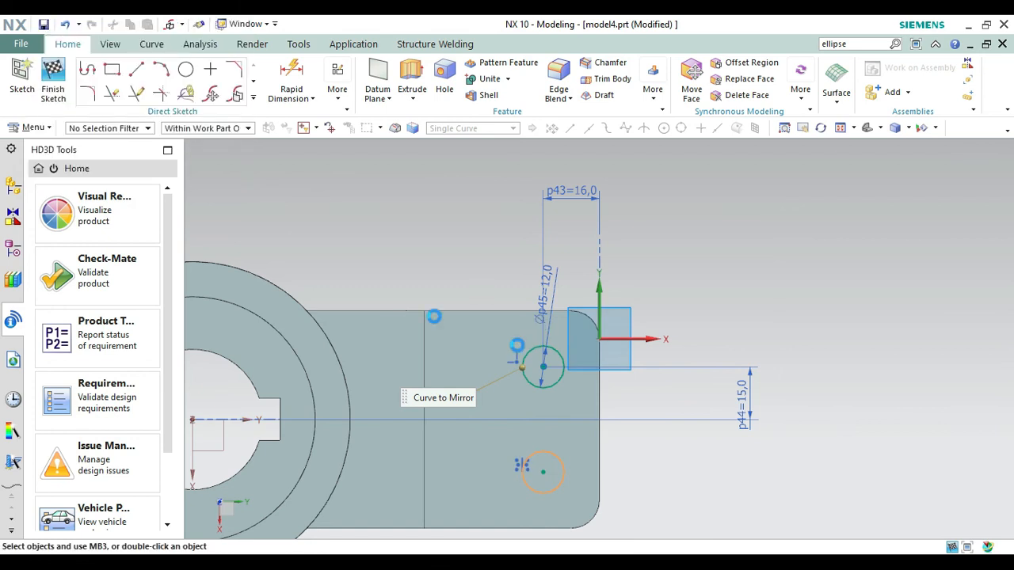
{"action": "left_click", "coordinate": [52, 84]}
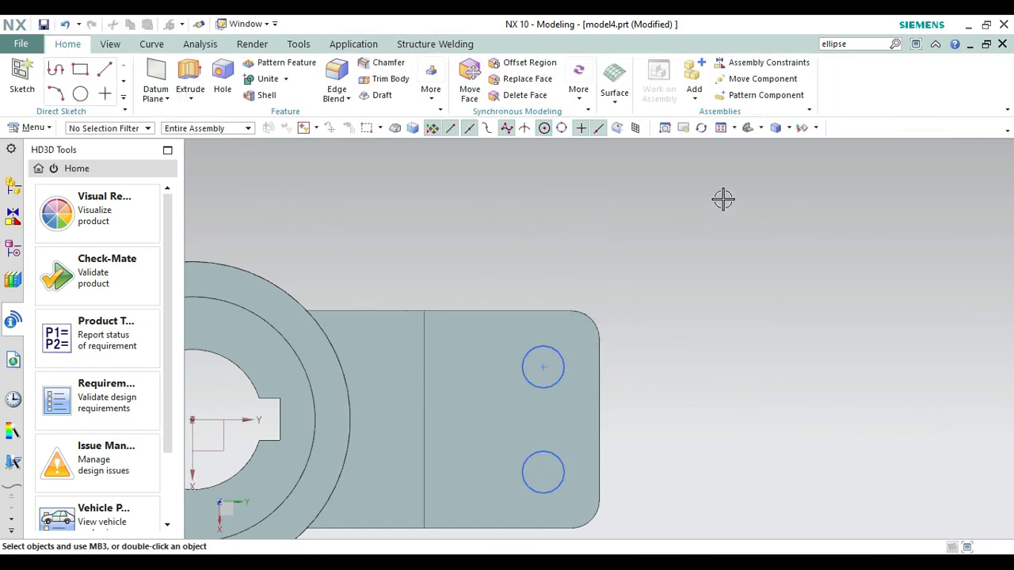
Start an Extrude in an isometric view and select both hole circles as its section using the Single Curve rule
{"action": "left_click", "coordinate": [744, 129]}
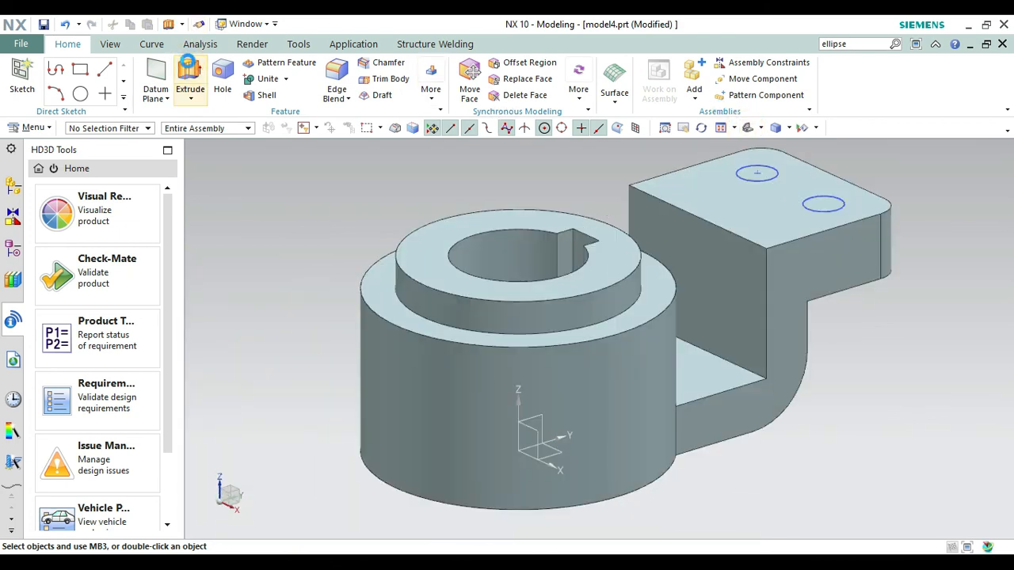
{"action": "left_click", "coordinate": [190, 73]}
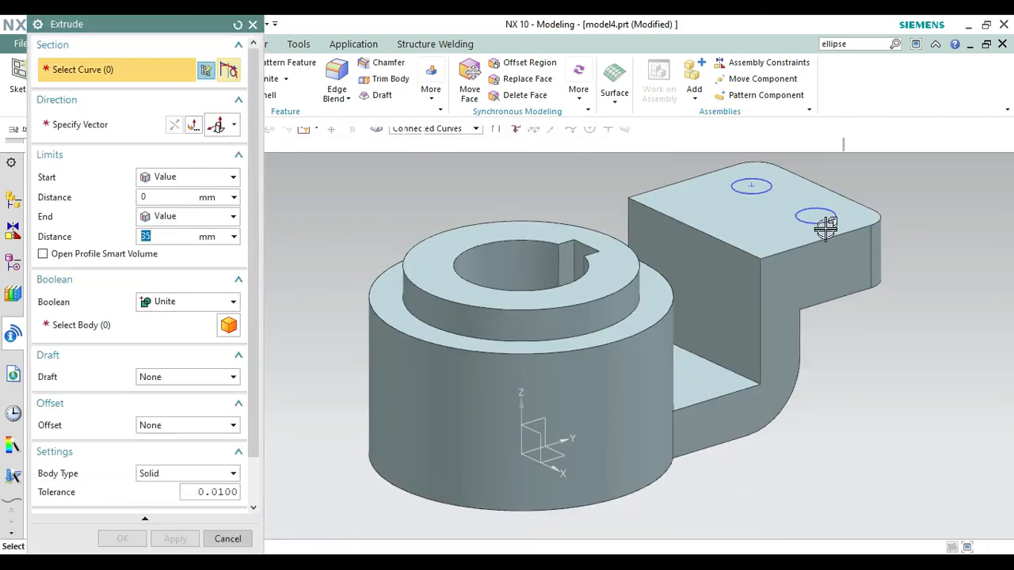
{"action": "left_click", "coordinate": [819, 224]}
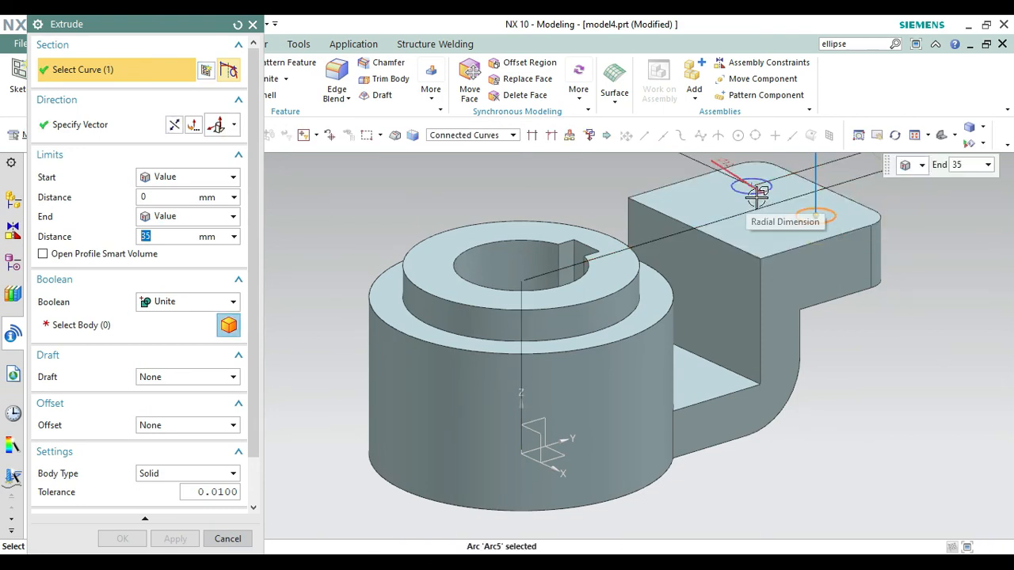
{"action": "left_click", "coordinate": [474, 136]}
{"action": "left_click", "coordinate": [456, 147]}
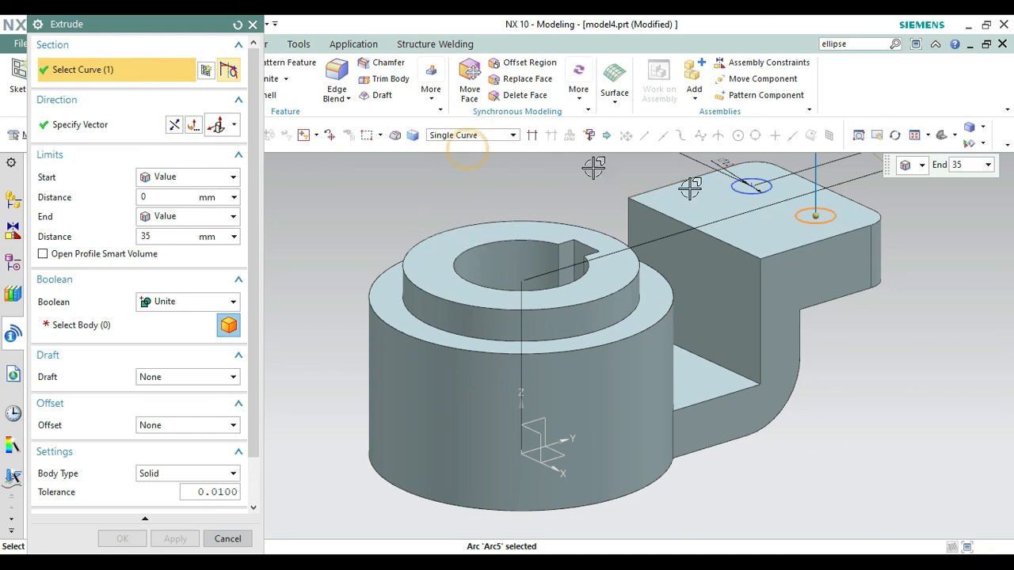
{"action": "left_click", "coordinate": [736, 192]}
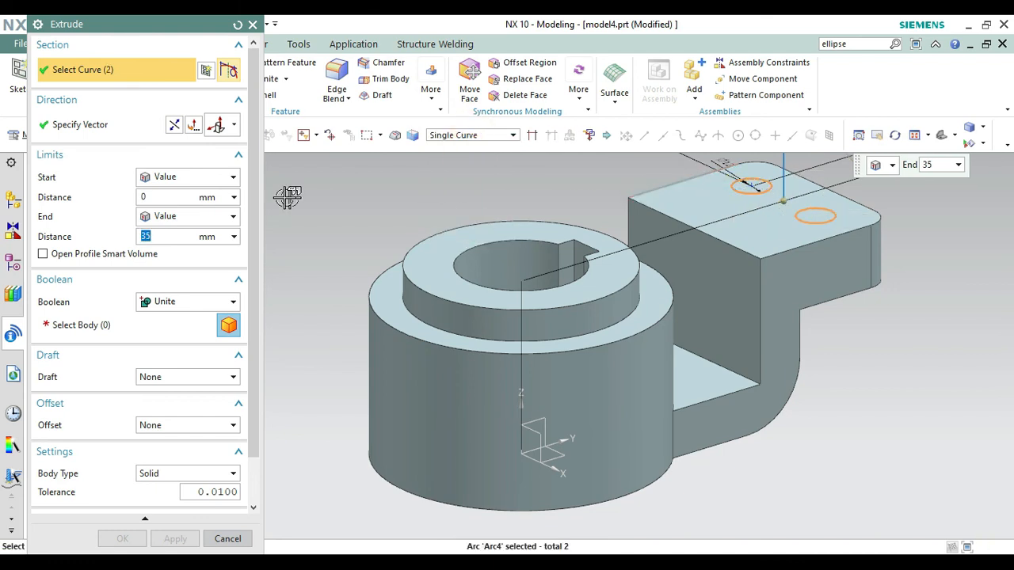
Extrude the two circles 35 mm downward as a Subtract from the L-shaped block, and hide their sketch
{"action": "left_click", "coordinate": [193, 125]}
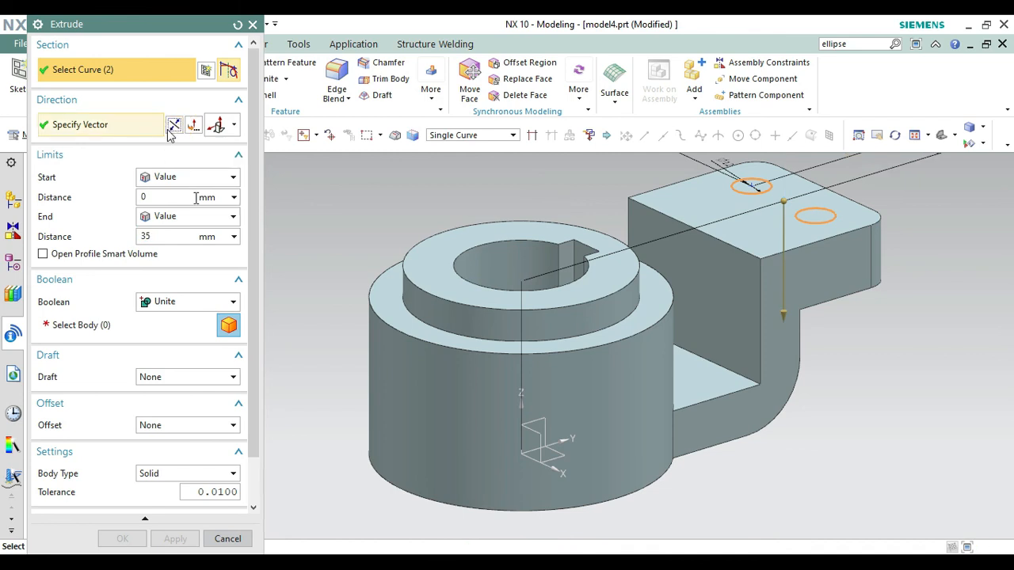
{"action": "left_click", "coordinate": [192, 302]}
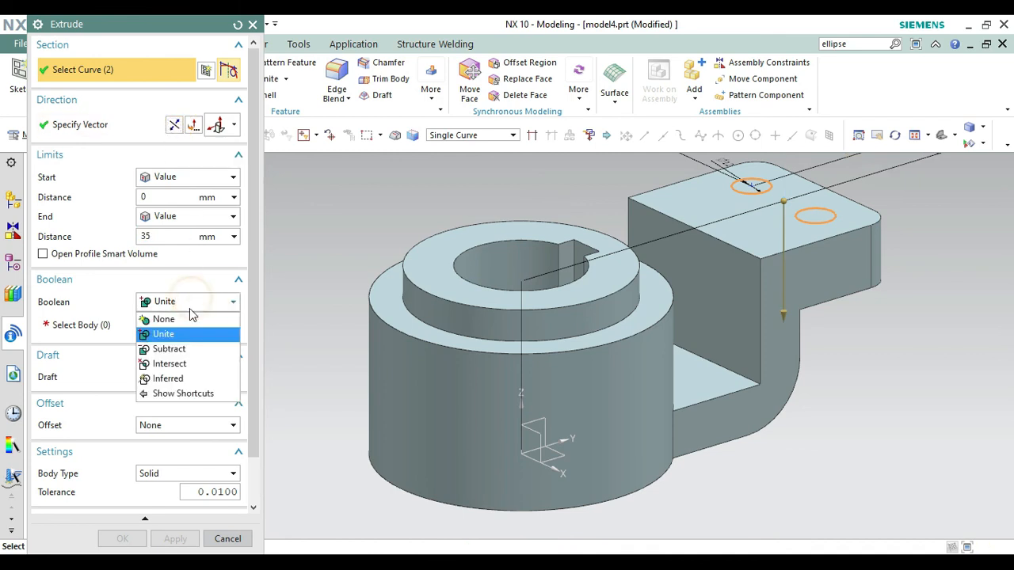
{"action": "left_click", "coordinate": [173, 348]}
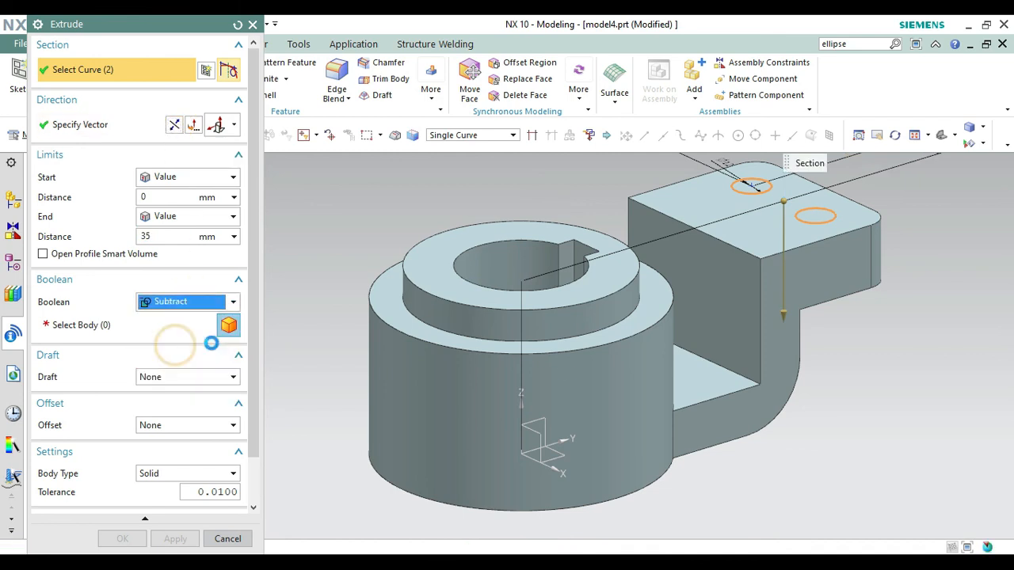
{"action": "left_click", "coordinate": [749, 347]}
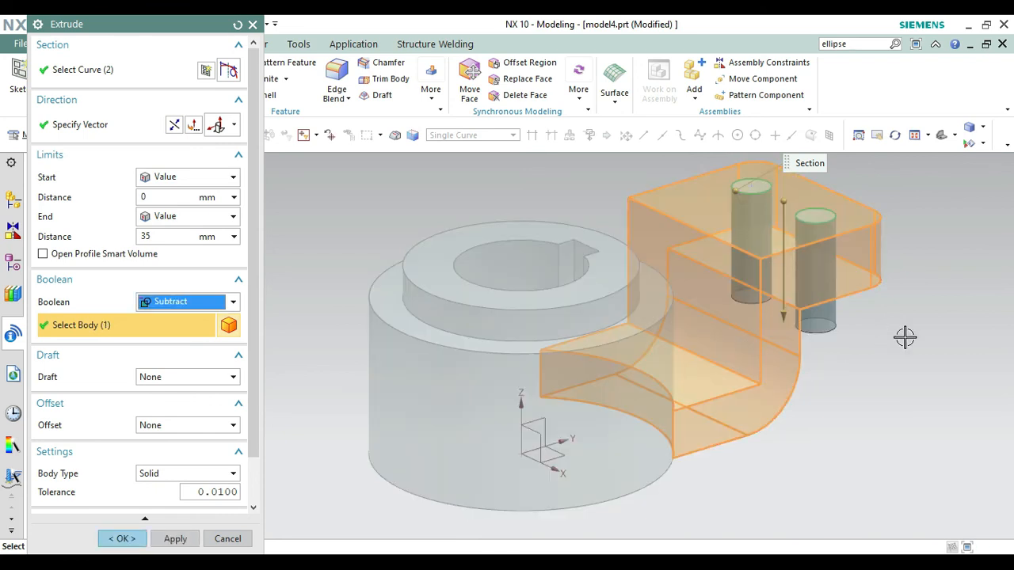
{"action": "left_click", "coordinate": [115, 539]}
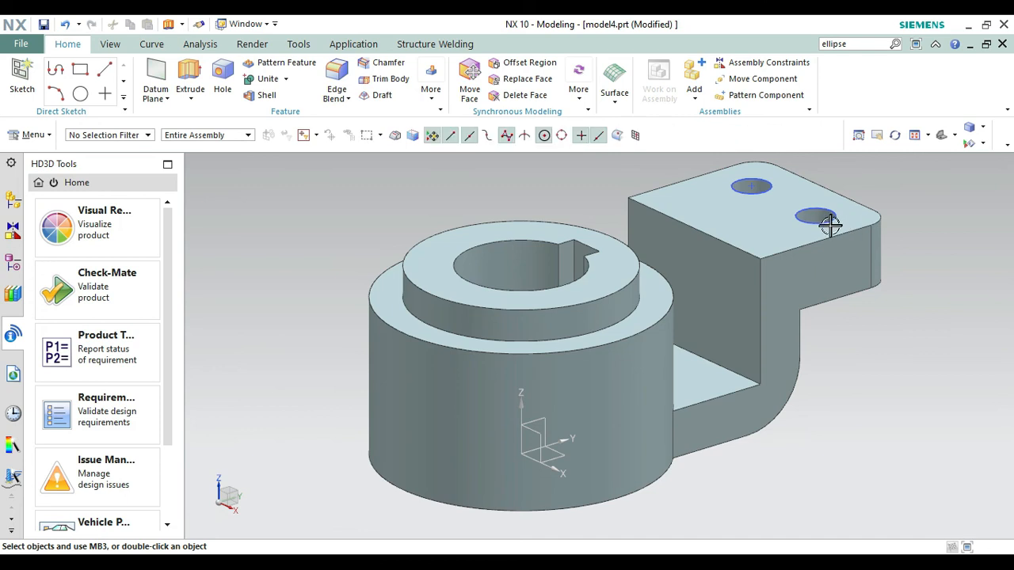
{"action": "right_click", "coordinate": [824, 209]}
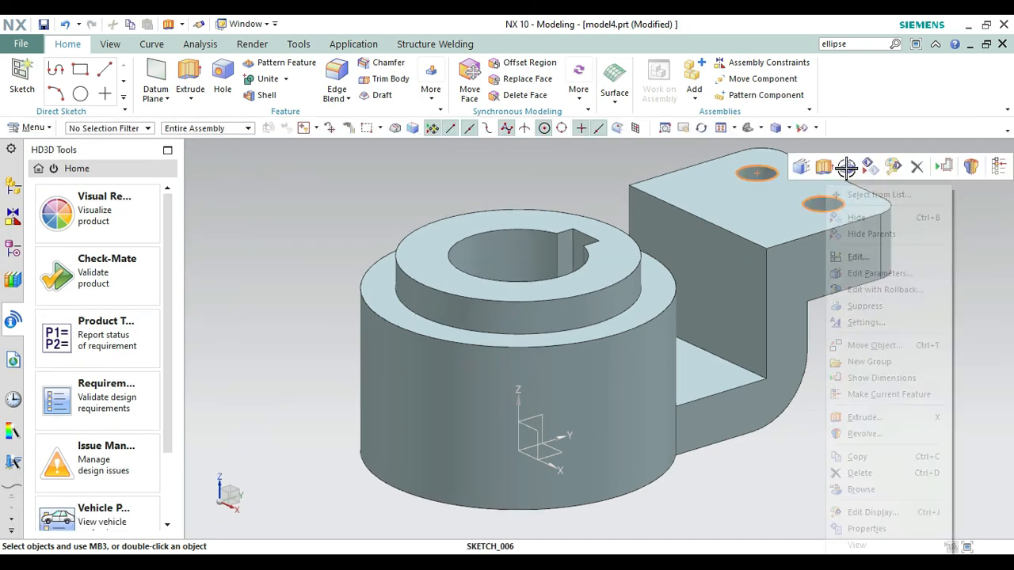
{"action": "left_click", "coordinate": [854, 218]}
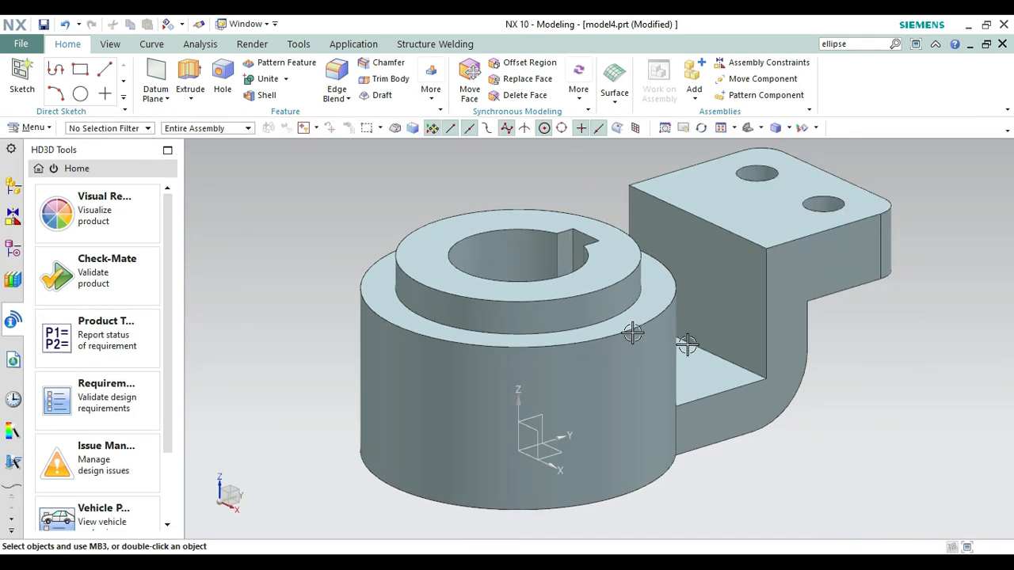
Unite the stepped cylinder as the target body with the L-shaped block as the tool body
{"action": "left_click", "coordinate": [269, 78]}
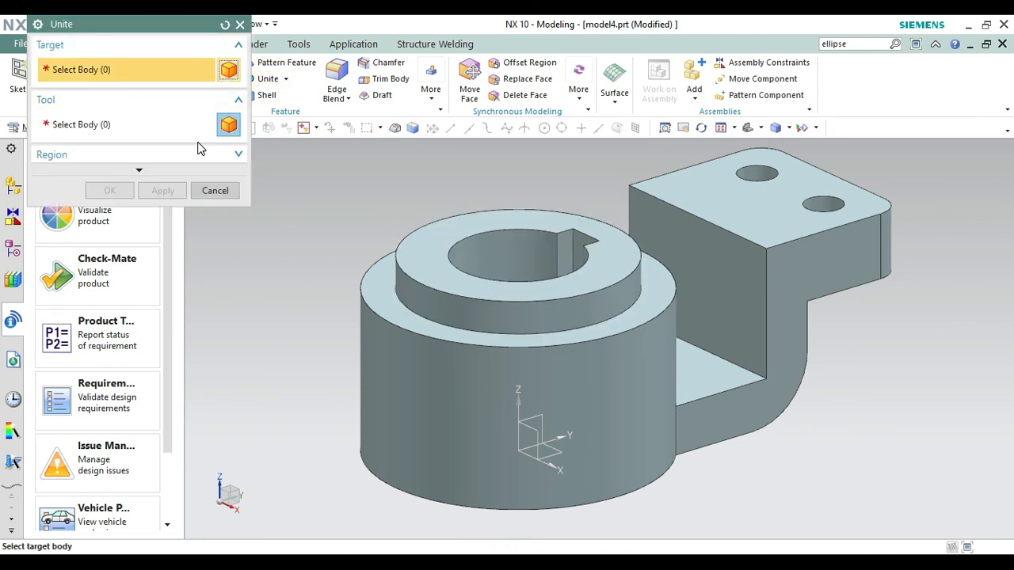
{"action": "left_click", "coordinate": [534, 310]}
{"action": "left_click", "coordinate": [89, 126]}
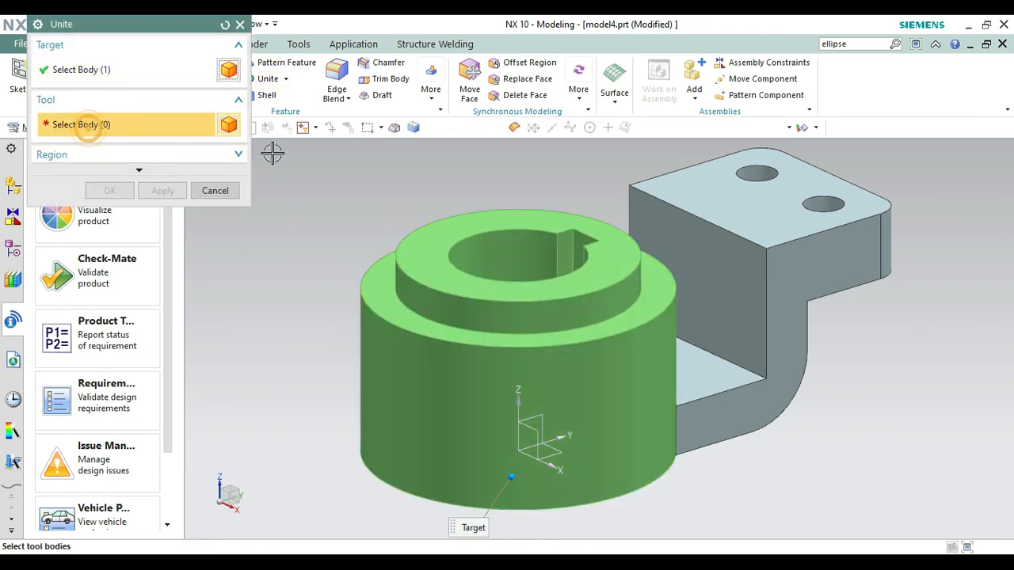
{"action": "left_click", "coordinate": [818, 281]}
{"action": "left_click", "coordinate": [115, 193]}
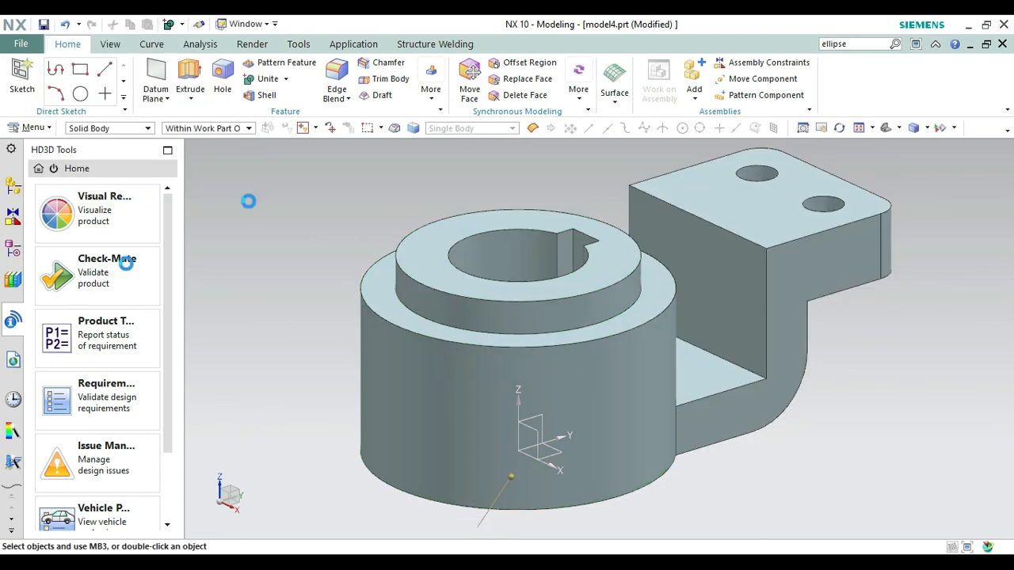
{"action": "left_click", "coordinate": [12, 150]}
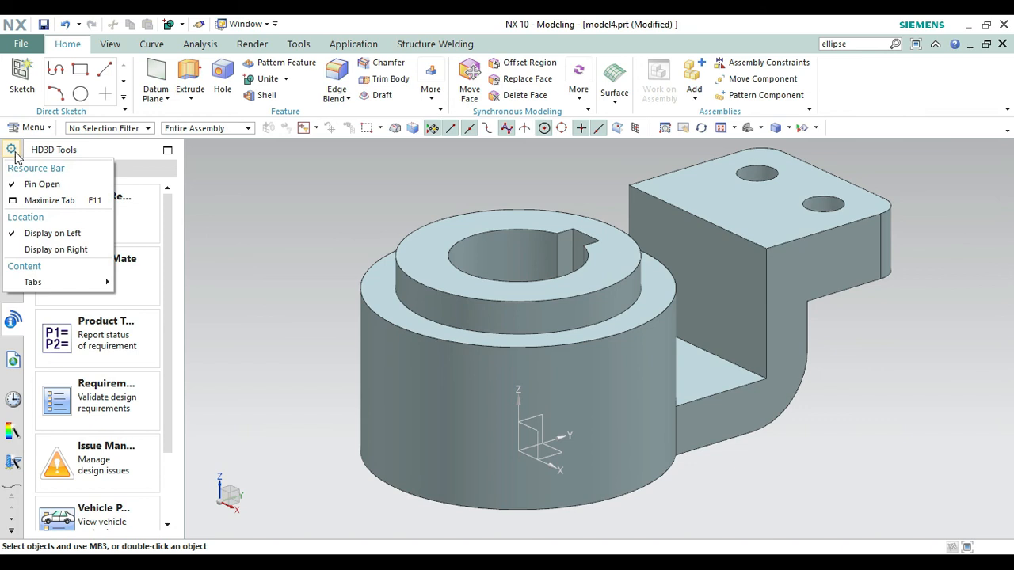
{"action": "left_click", "coordinate": [370, 265]}
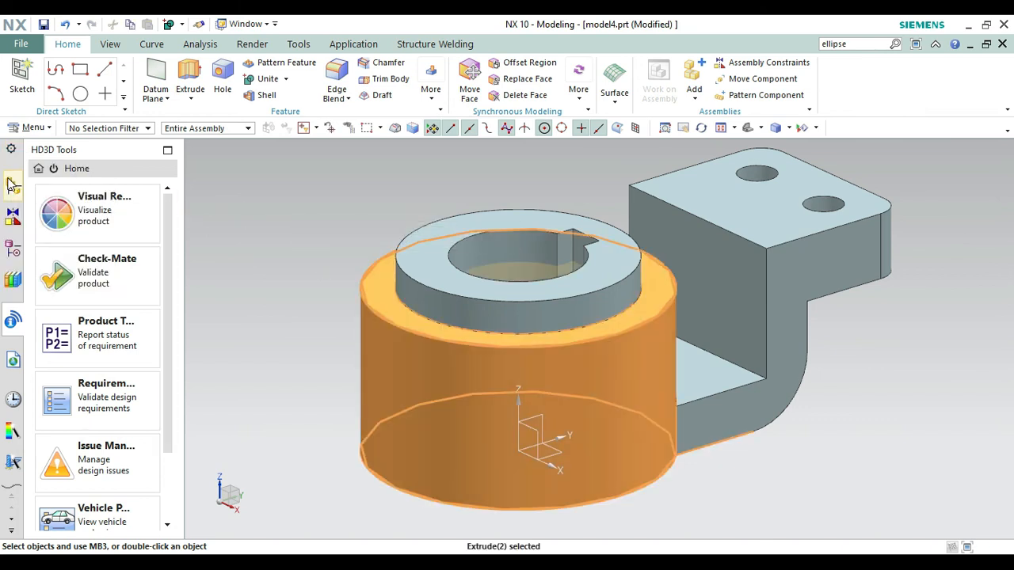
Clear the current selection, turn on True Shading for the bracket and rotate it to face the keyed bore and two holes
{"action": "left_click", "coordinate": [13, 186]}
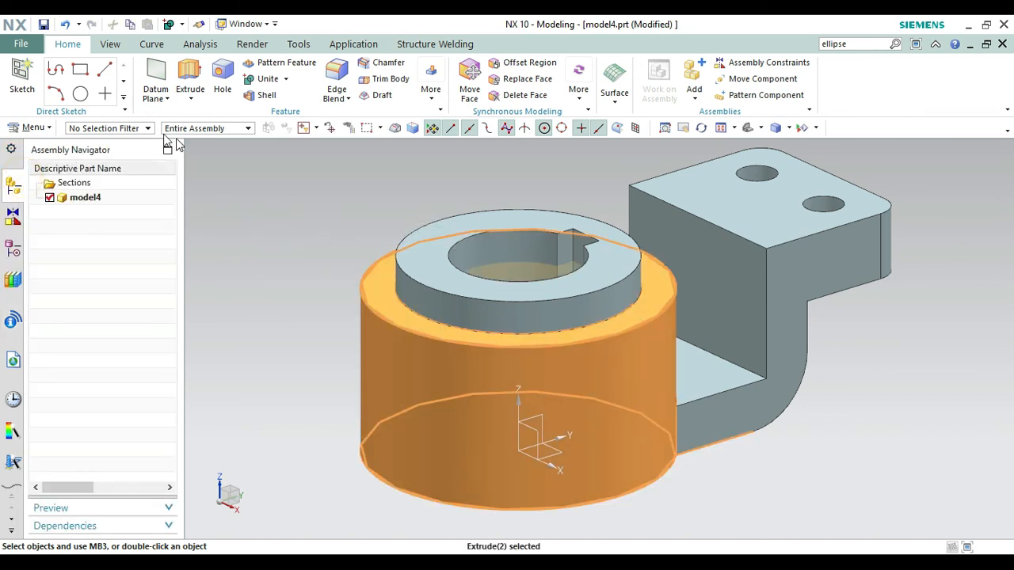
{"action": "left_click", "coordinate": [251, 44]}
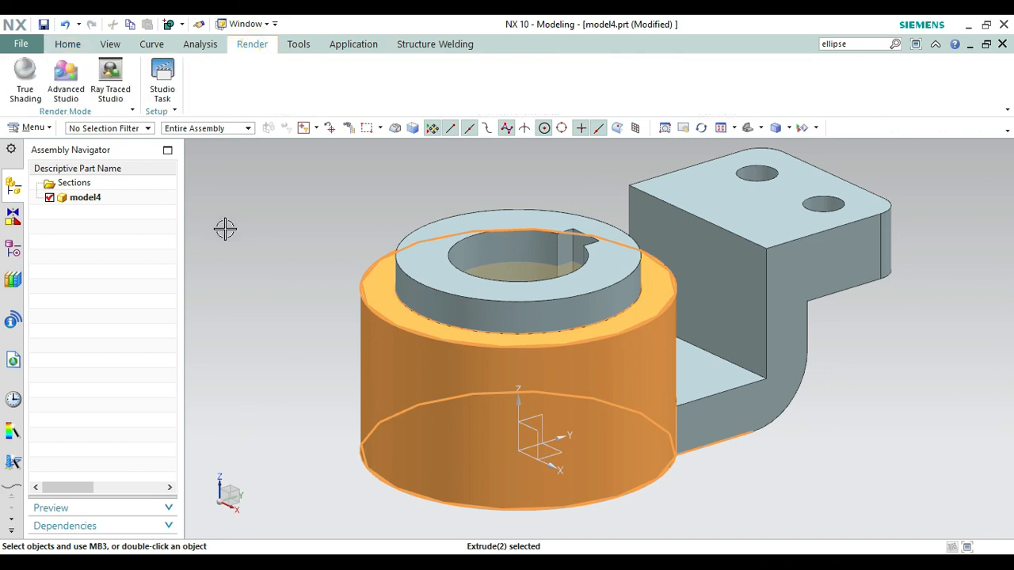
{"action": "left_click", "coordinate": [274, 315]}
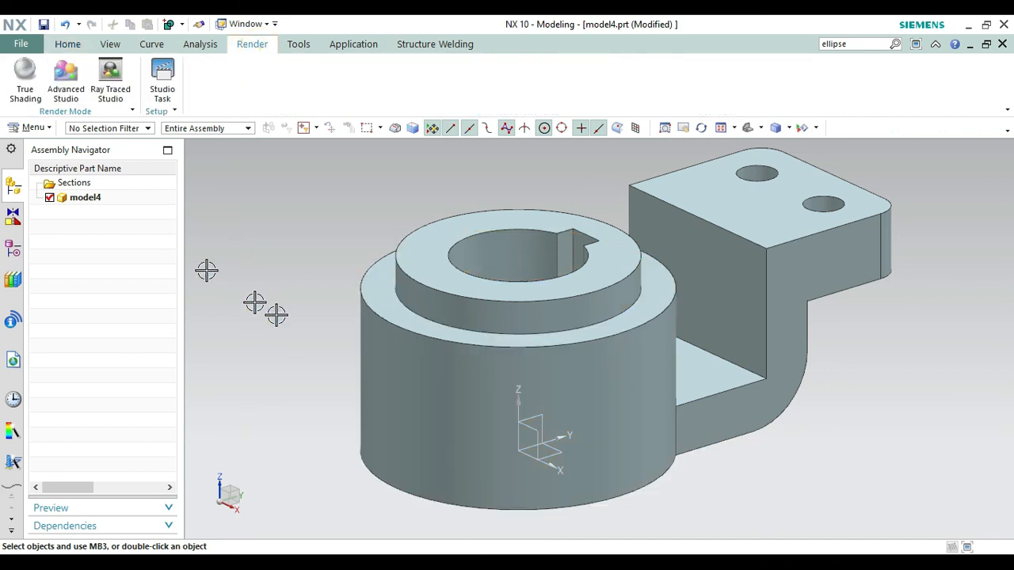
{"action": "left_click", "coordinate": [25, 79]}
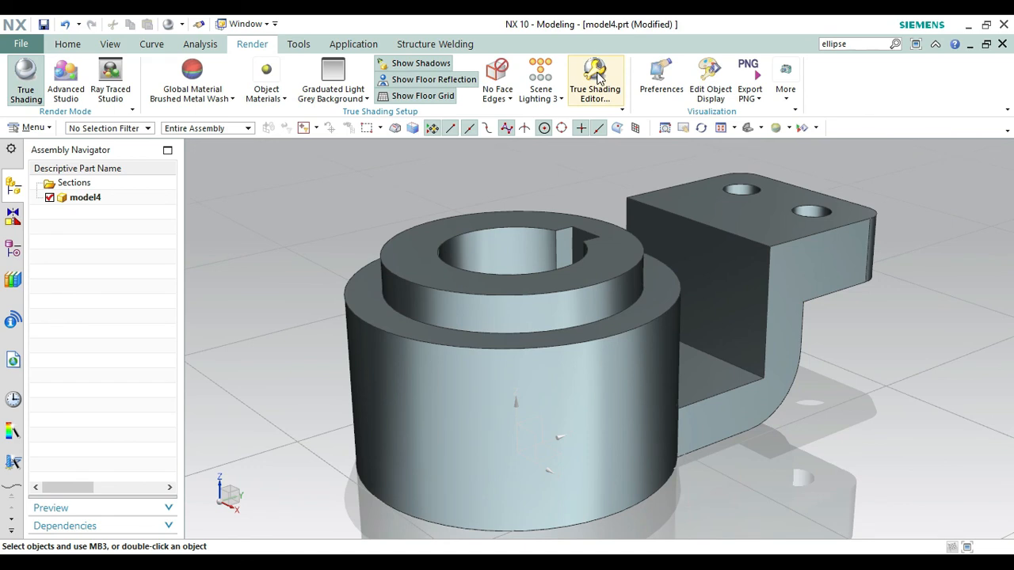
{"action": "right_click", "coordinate": [892, 380]}
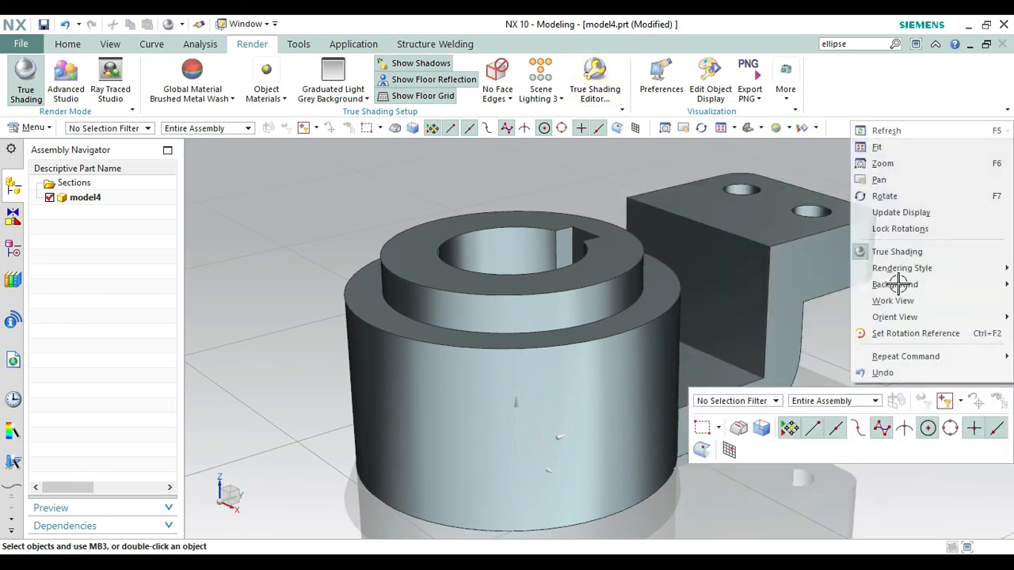
{"action": "left_click", "coordinate": [885, 196]}
{"action": "left_click_drag", "start_coordinate": [925, 222], "coordinate": [857, 313]}
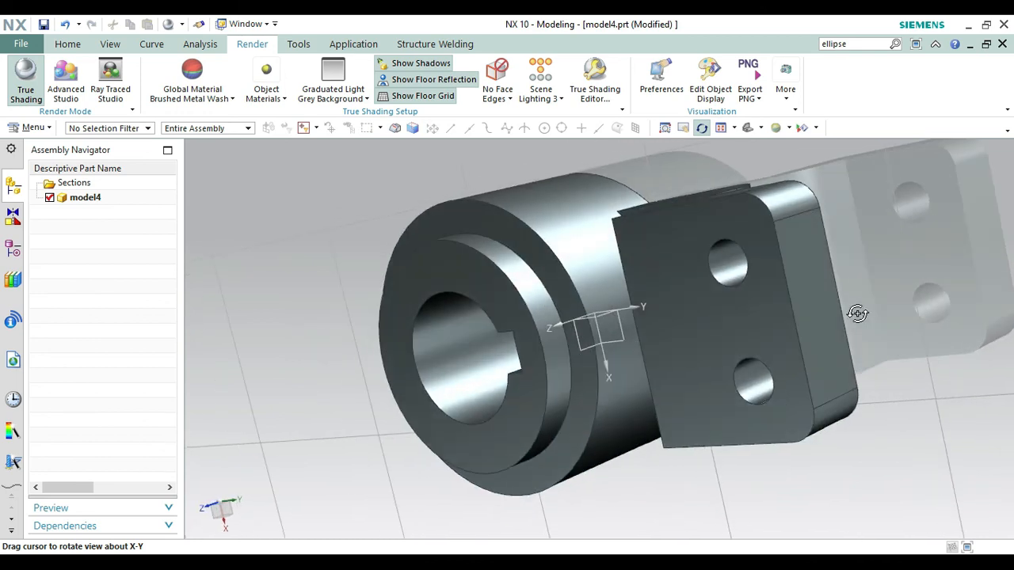
Try the dark blue material on the bracket body in the True Shading Editor and replace it with a grey metallic material
{"action": "left_click", "coordinate": [596, 86]}
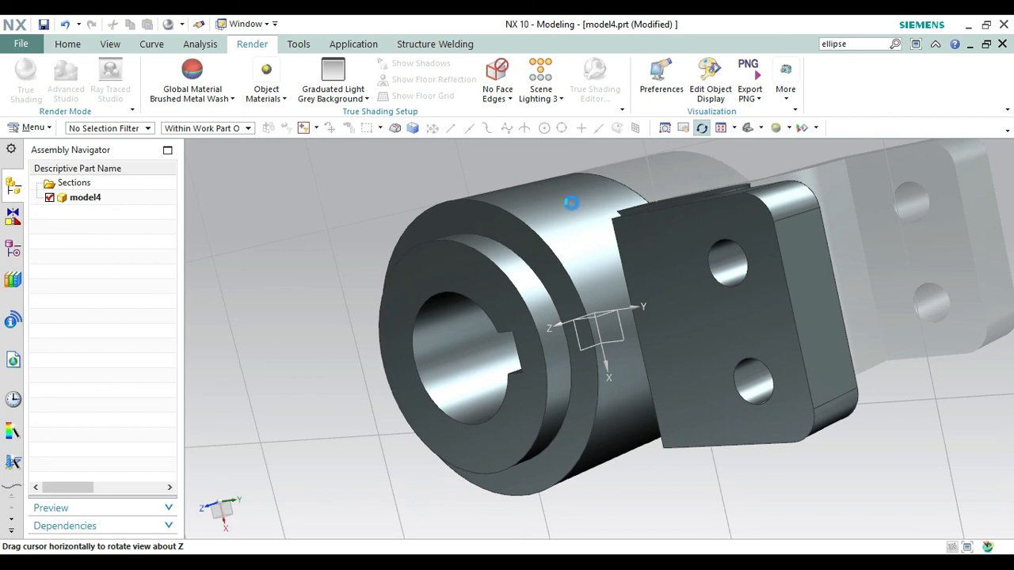
{"action": "left_click", "coordinate": [609, 253]}
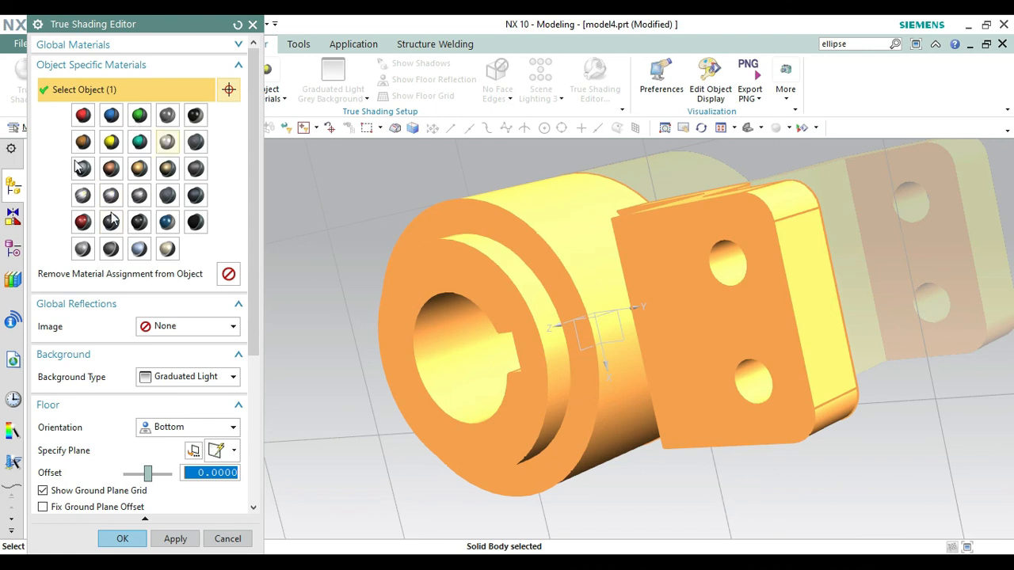
{"action": "left_click", "coordinate": [167, 223]}
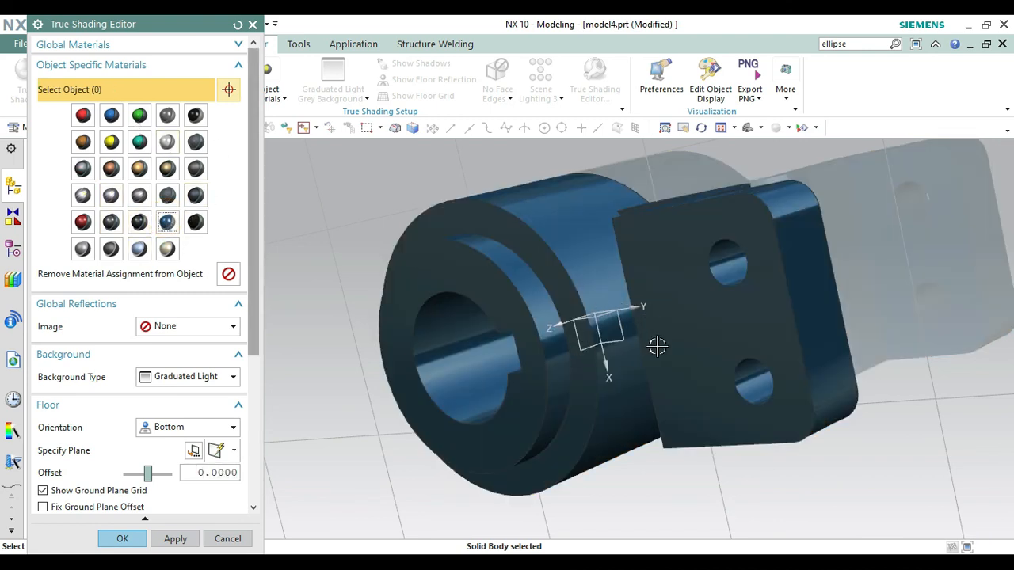
{"action": "left_click", "coordinate": [167, 144]}
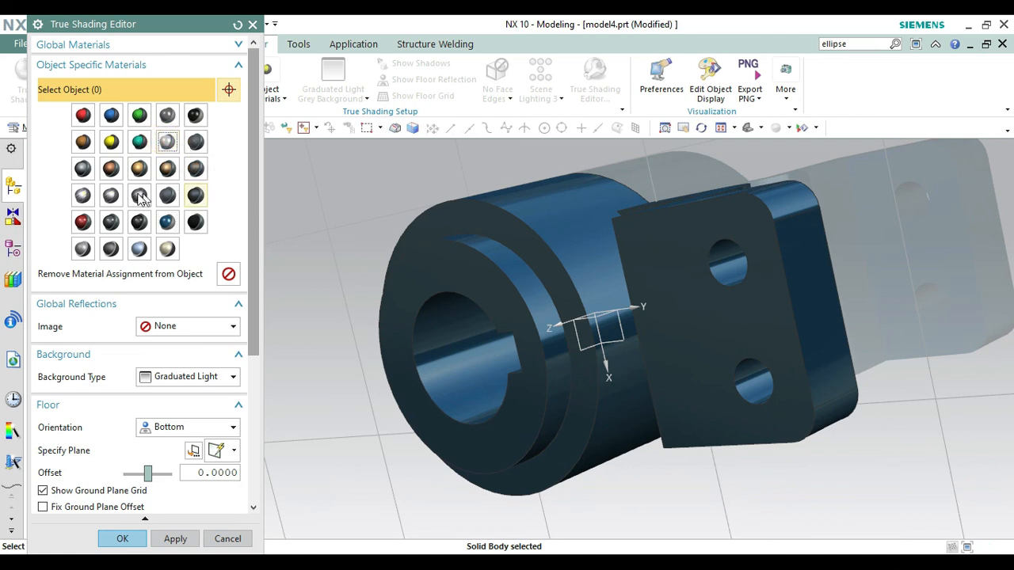
{"action": "left_click", "coordinate": [509, 347]}
{"action": "left_click", "coordinate": [108, 194]}
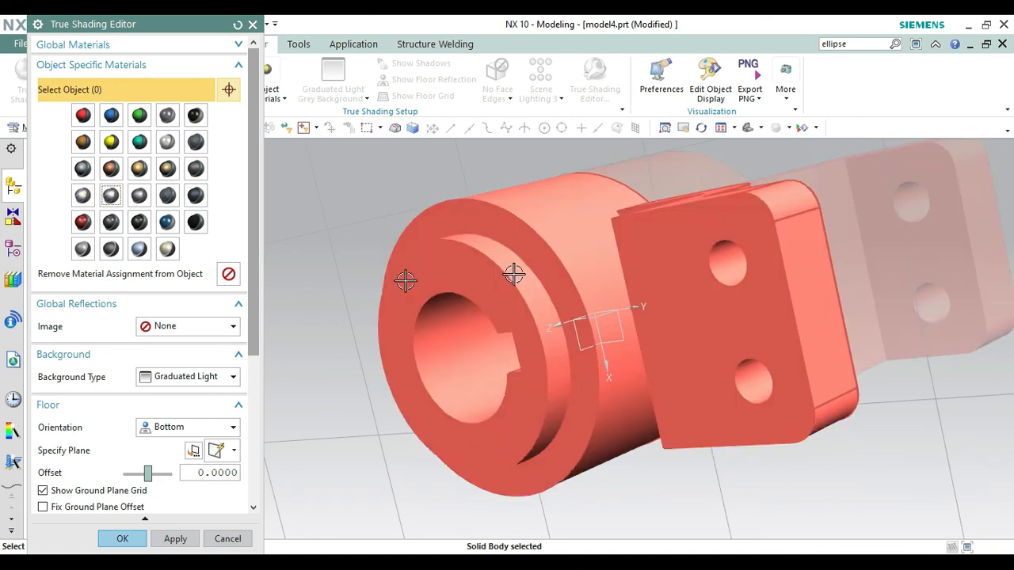
Set the global reflections image to Shiny Metal for the shaded bracket
{"action": "left_click", "coordinate": [192, 327]}
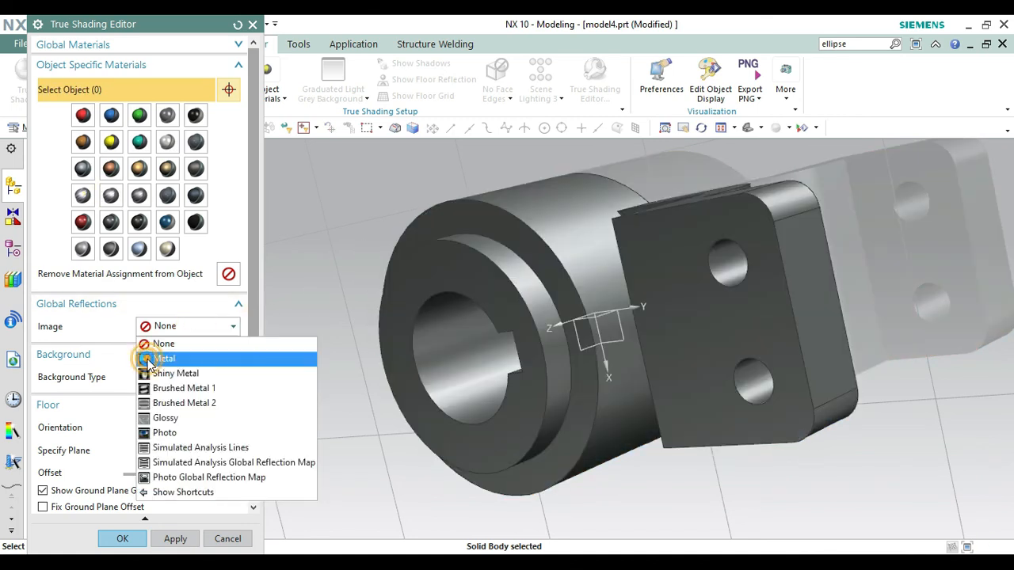
{"action": "left_click", "coordinate": [149, 362]}
{"action": "left_click", "coordinate": [190, 326]}
{"action": "left_click", "coordinate": [186, 373]}
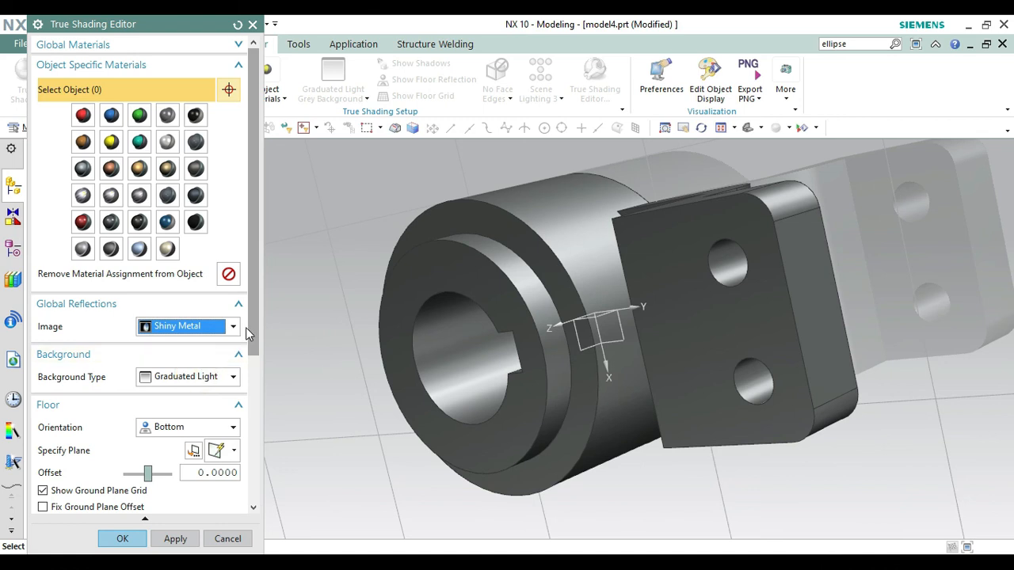
Set the True Shading background type to Dark, accept the shading settings and return the bracket to the trimetric view
{"action": "left_click", "coordinate": [234, 327]}
{"action": "left_click", "coordinate": [84, 379]}
{"action": "left_click", "coordinate": [161, 381]}
{"action": "left_click", "coordinate": [176, 428]}
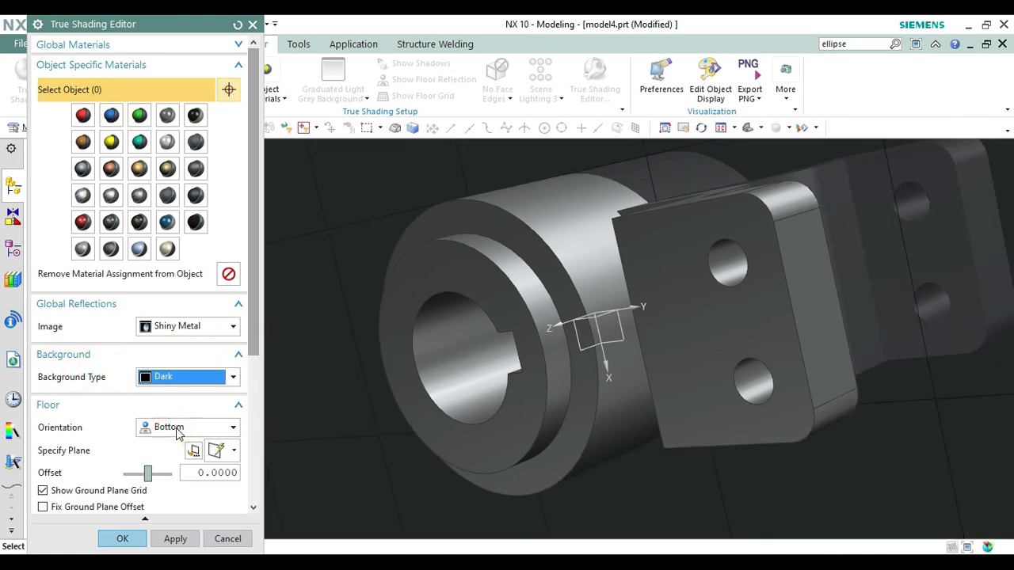
{"action": "left_click", "coordinate": [120, 540]}
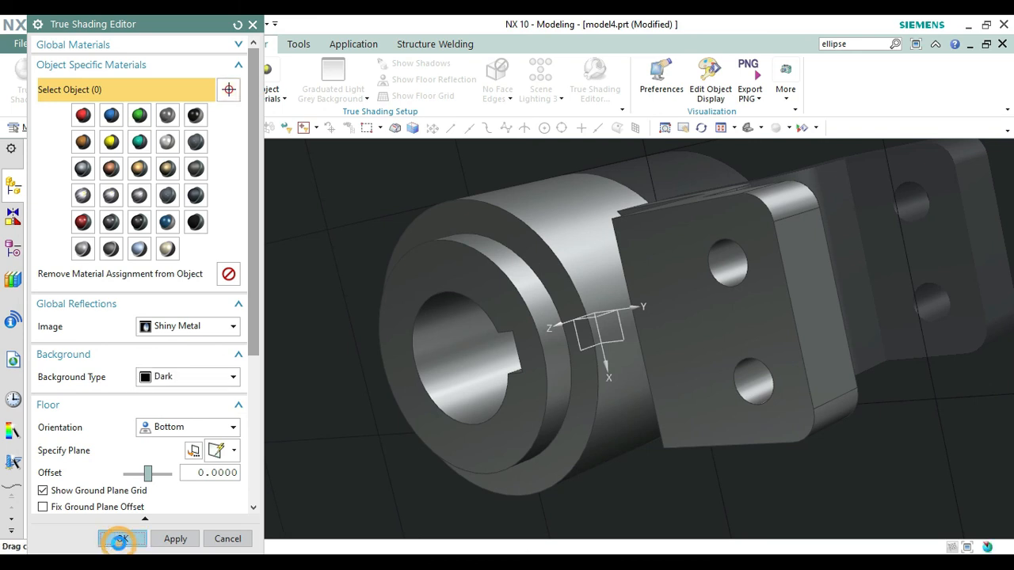
{"action": "key", "text": "Home"}
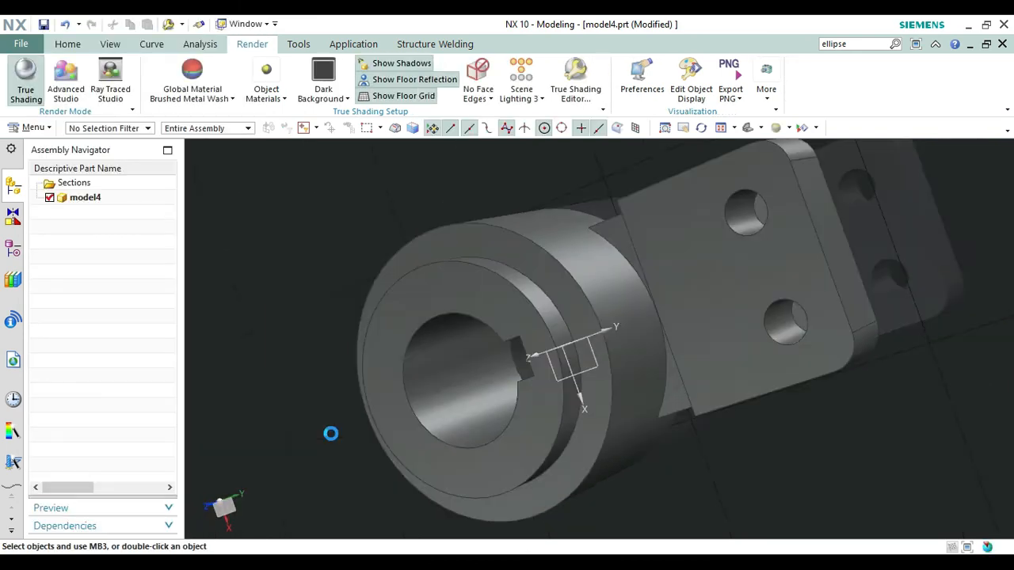